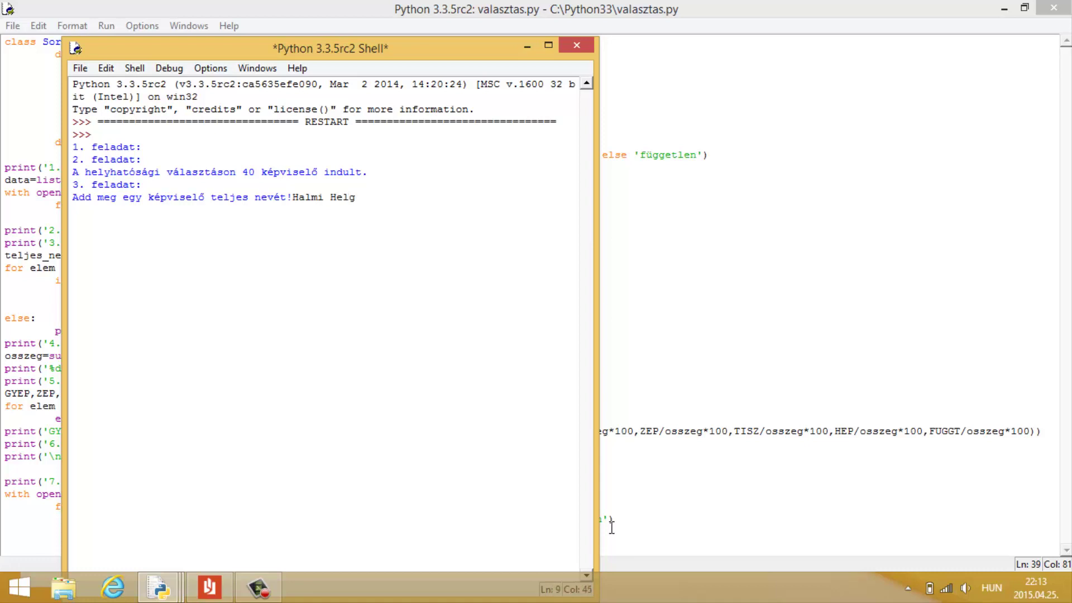
# Step: Submit the candidate's full name at the program's prompt and highlight the party winners listed under task 6
pyautogui.write('a')
pyautogui.press('Return')
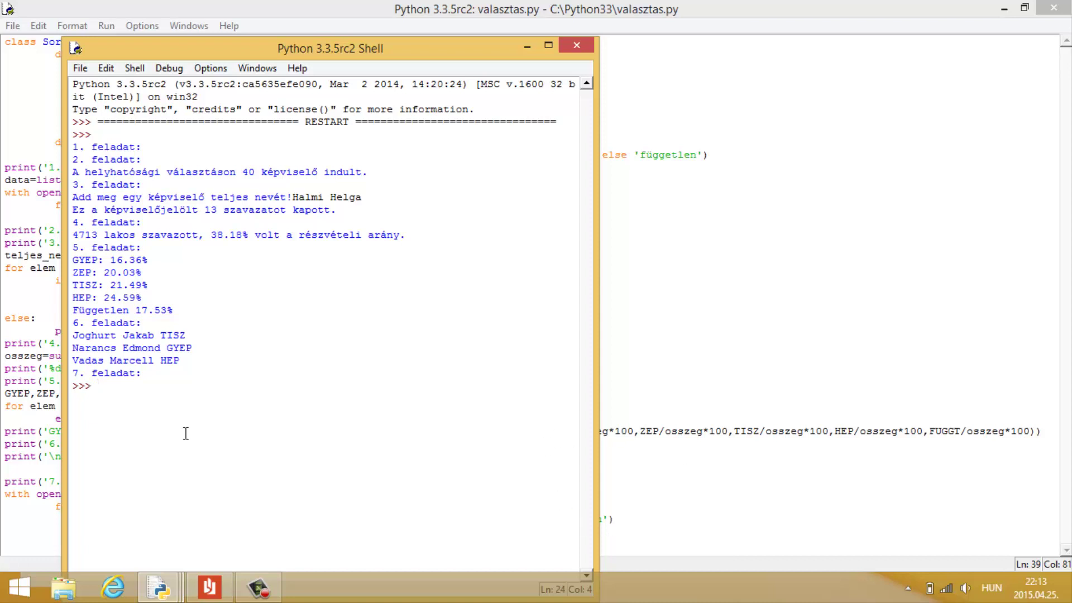
pyautogui.moveTo(77, 335); pyautogui.dragTo(223, 370)
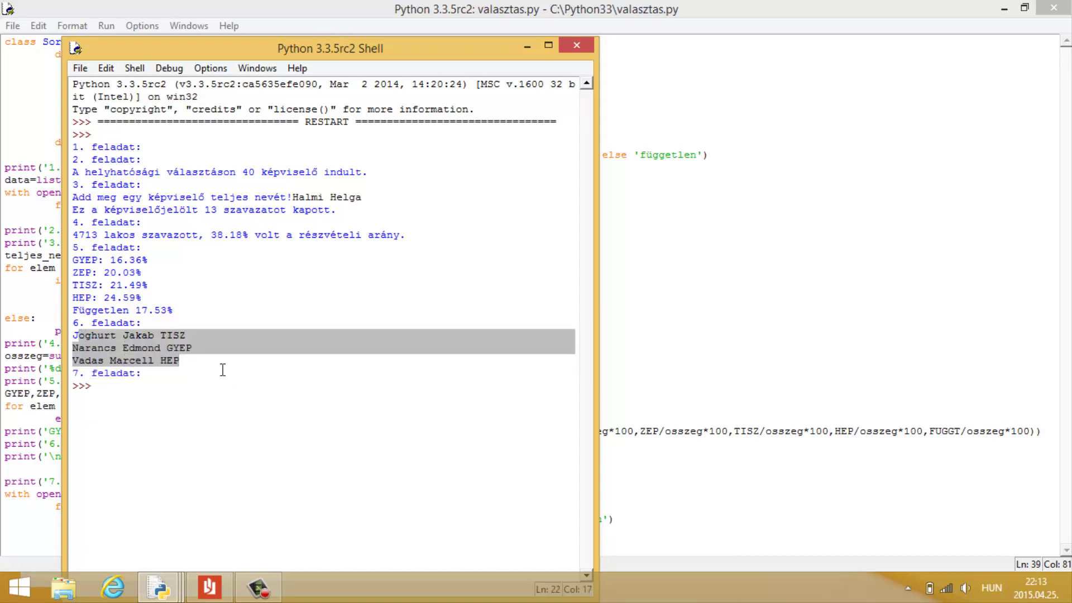
pyautogui.click(223, 370)
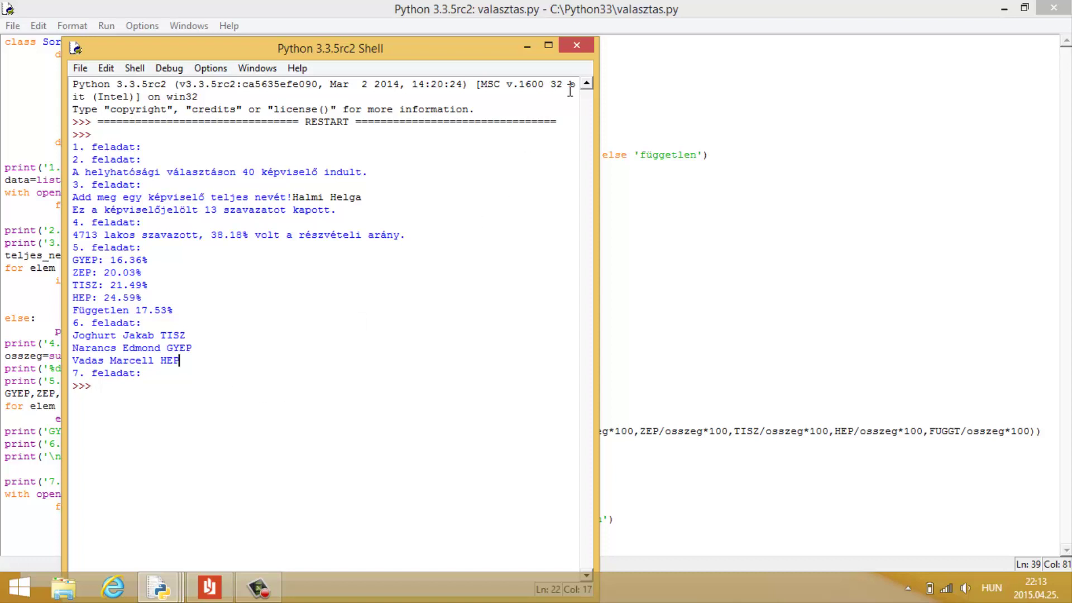
# Step: Close the valasztas.py and allandolecke.py editor windows and minimize the Python Shell
pyautogui.click(1062, 7)
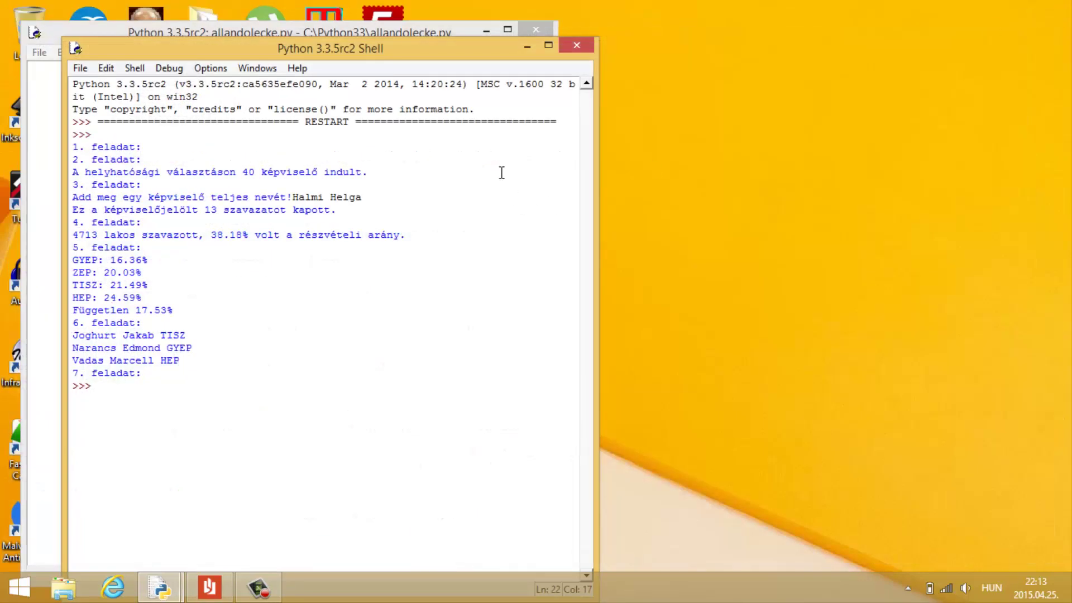
pyautogui.click(378, 28)
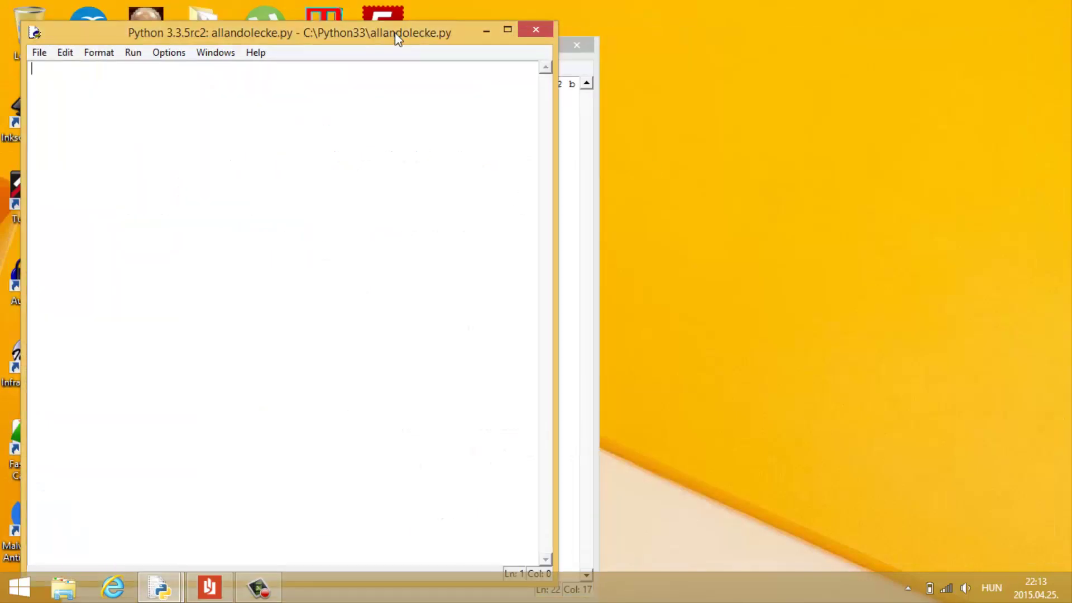
pyautogui.click(533, 30)
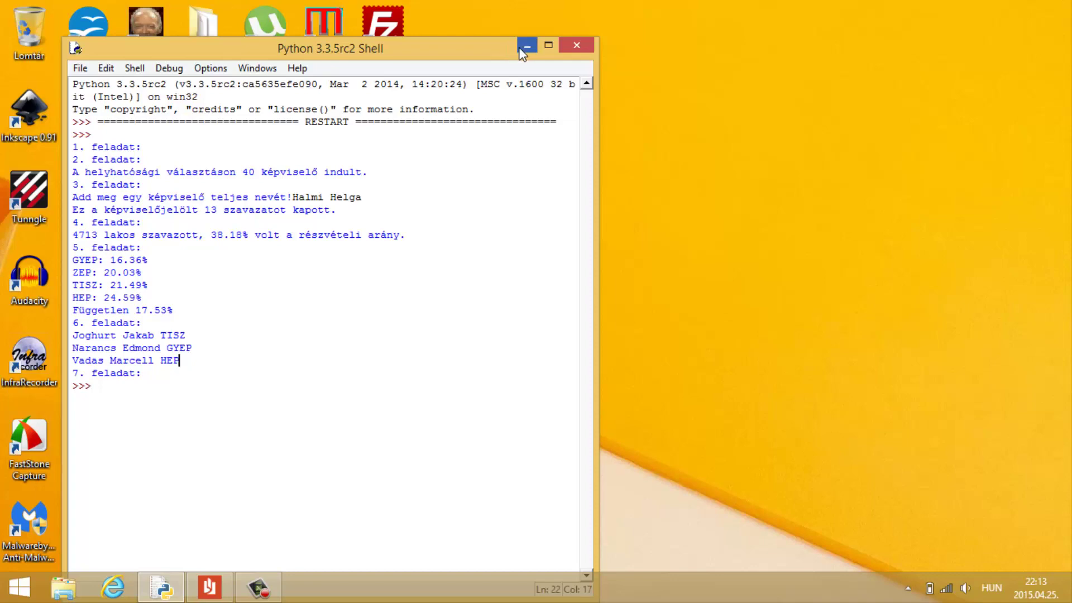
pyautogui.click(522, 53)
# Step: Search the installed apps for excel, launch Excel 2013 and create a blank workbook
pyautogui.press('super')
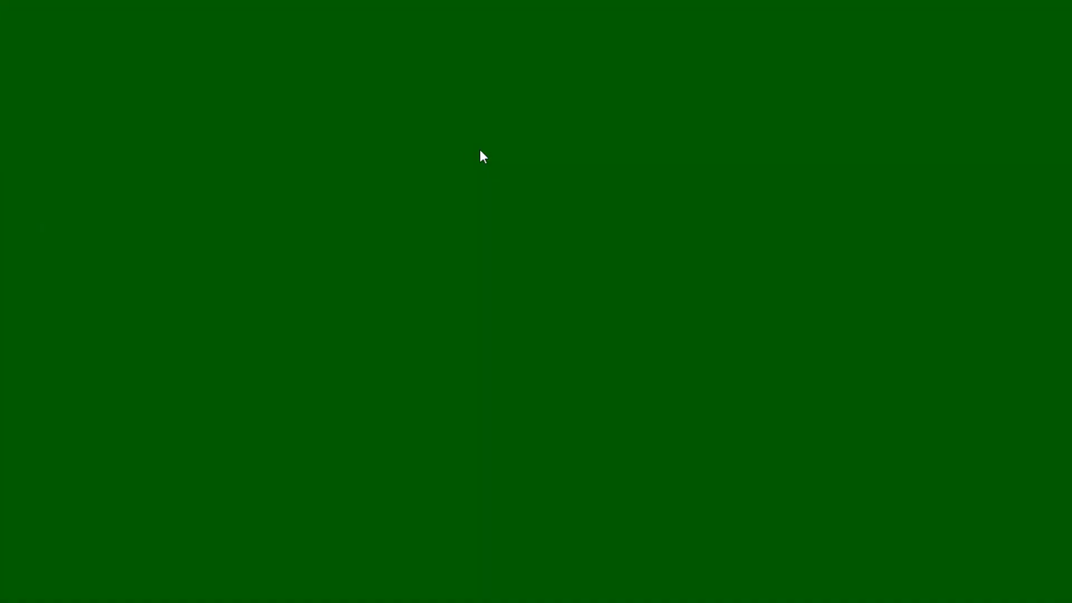
pyautogui.hotkey('ctrl', 'Tab')
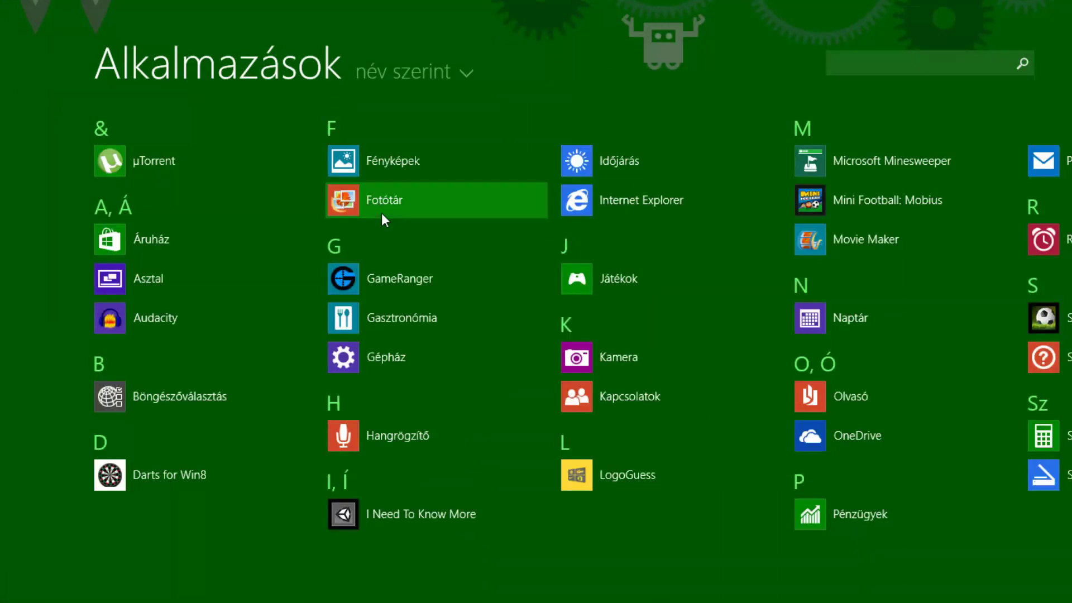
pyautogui.write('w')
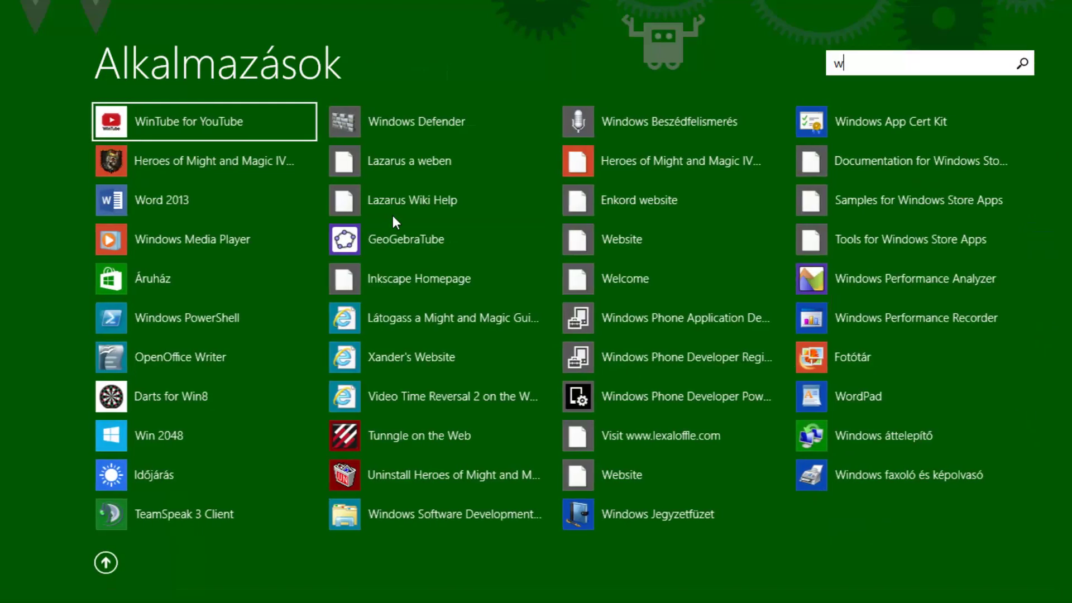
pyautogui.press('BackSpace')
pyautogui.write('excel')
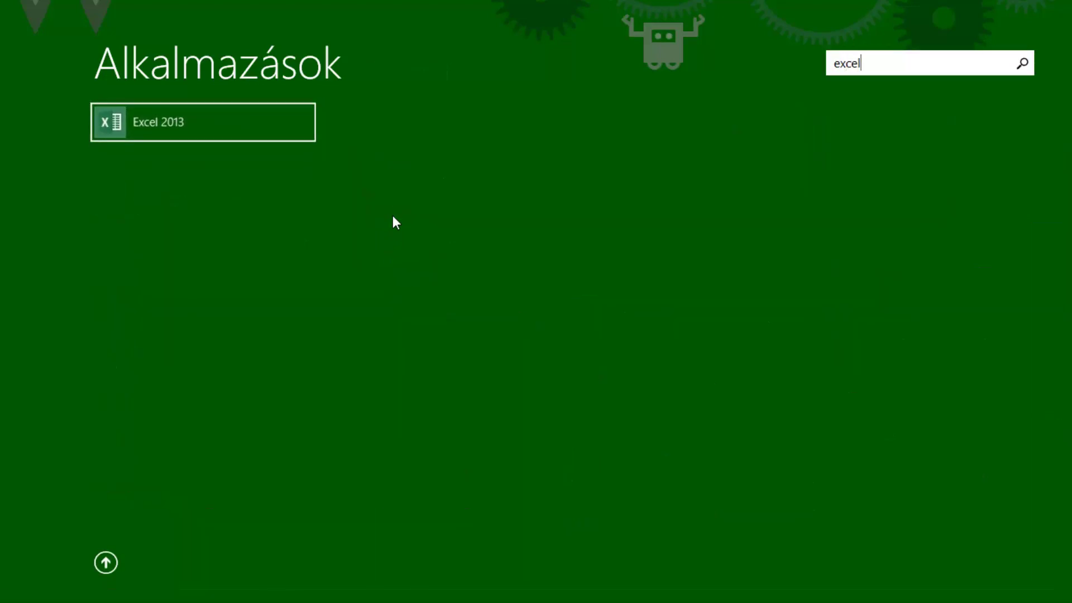
pyautogui.press('Return')
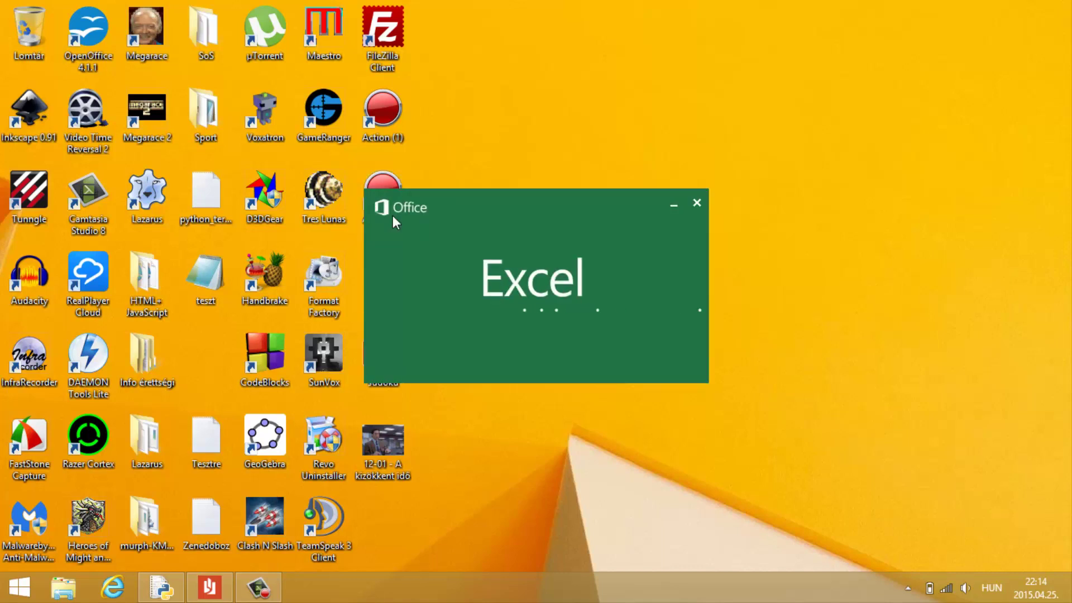
pyautogui.click(856, 11)
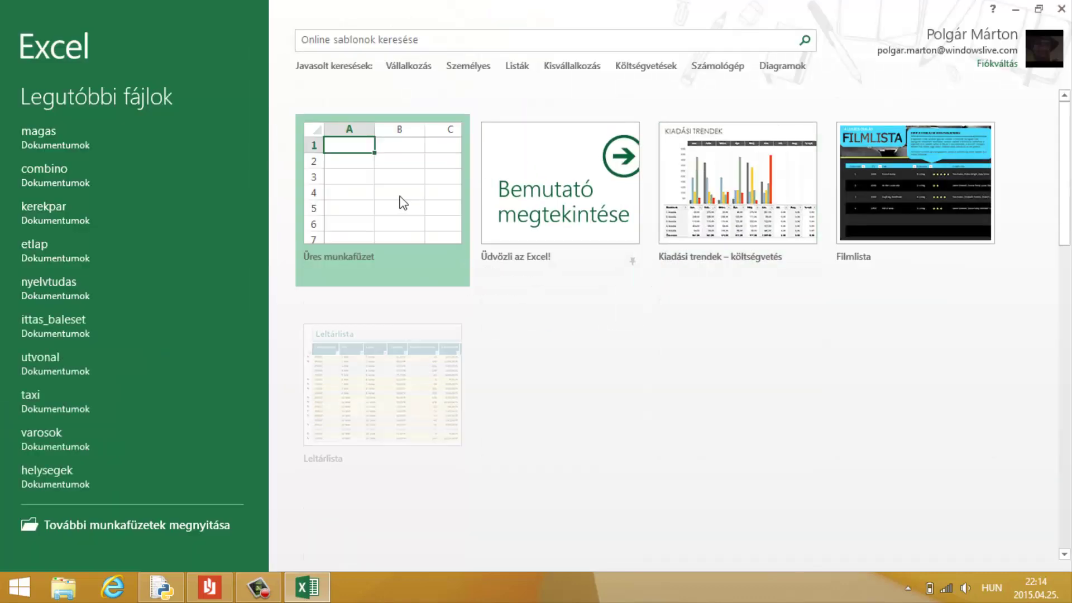
pyautogui.click(402, 205)
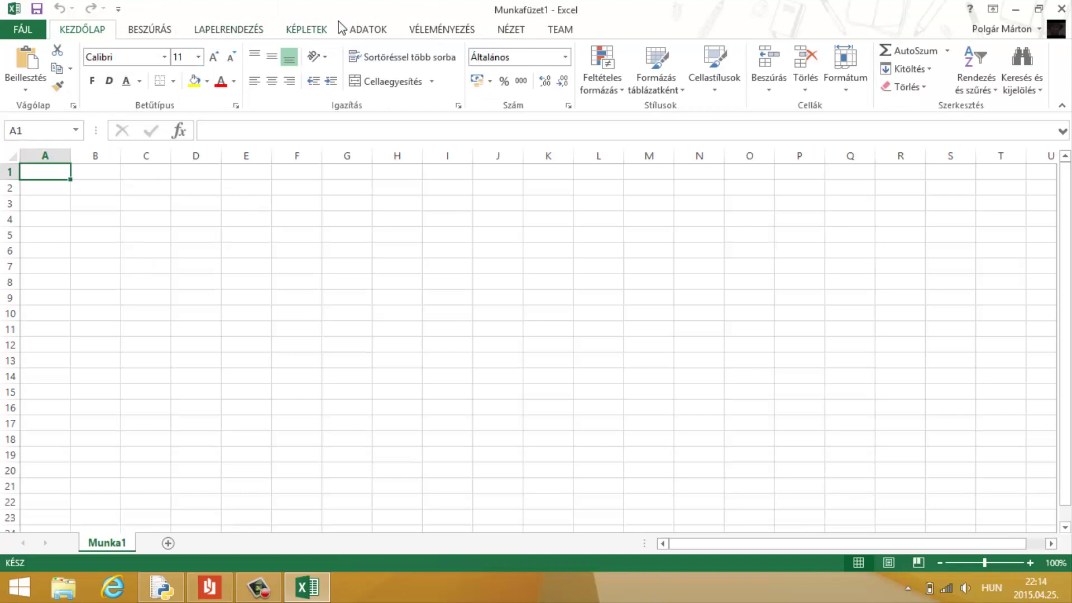
# Step: Start importing external data from a text file and browse to the Python33 folder on drive C
pyautogui.click(357, 33)
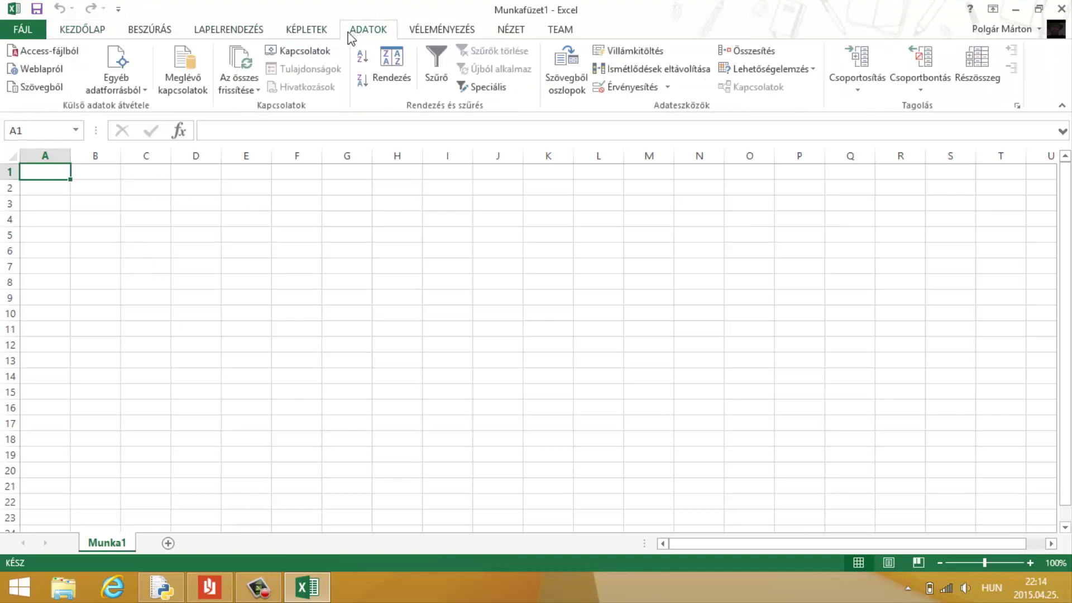
pyautogui.click(42, 92)
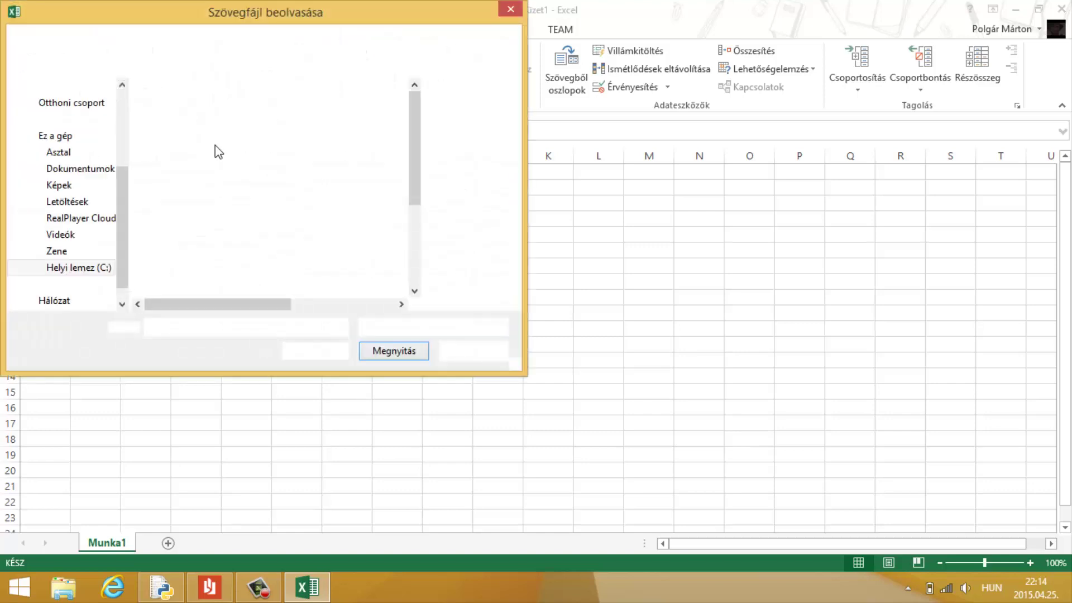
pyautogui.click(83, 269)
pyautogui.scroll(-4, 203, 240)
pyautogui.doubleClick(203, 240)
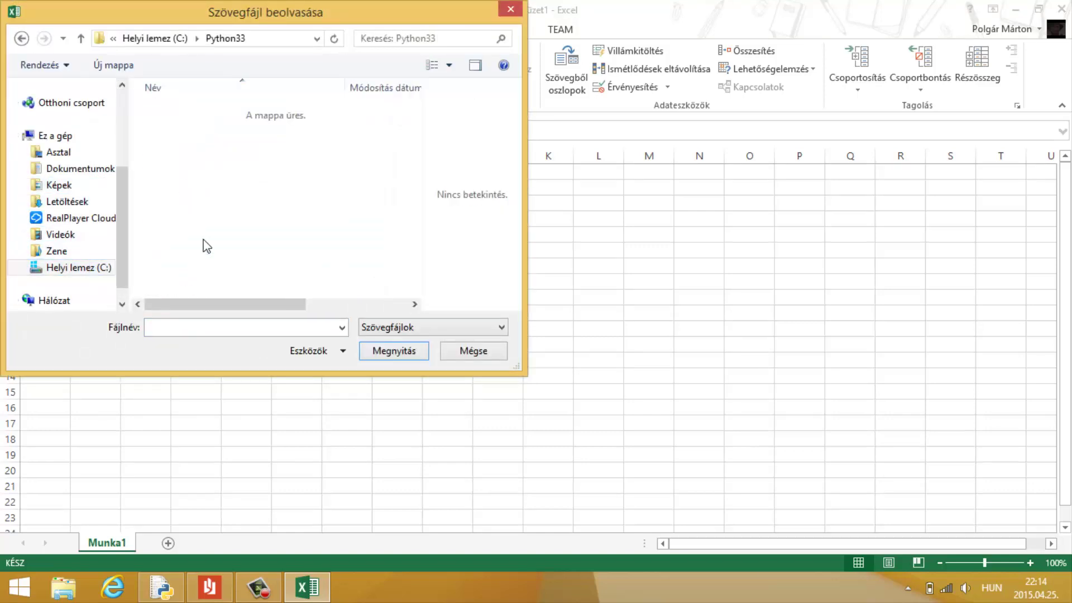
# Step: Look through the text files in the Python33 folder and preview kepviselok
pyautogui.moveTo(415, 125); pyautogui.dragTo(420, 187)
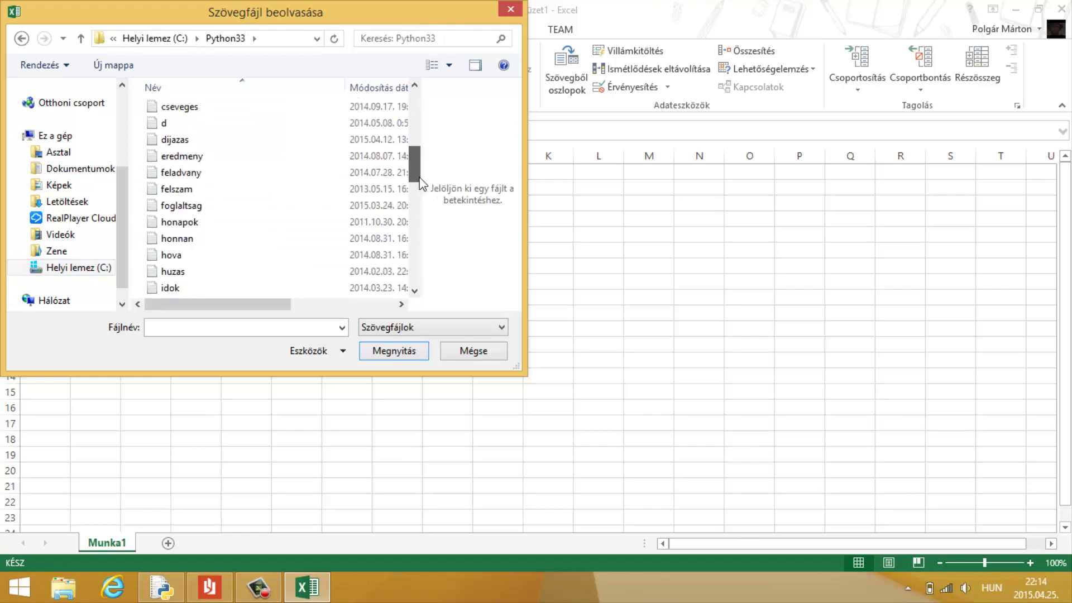
pyautogui.click(283, 272)
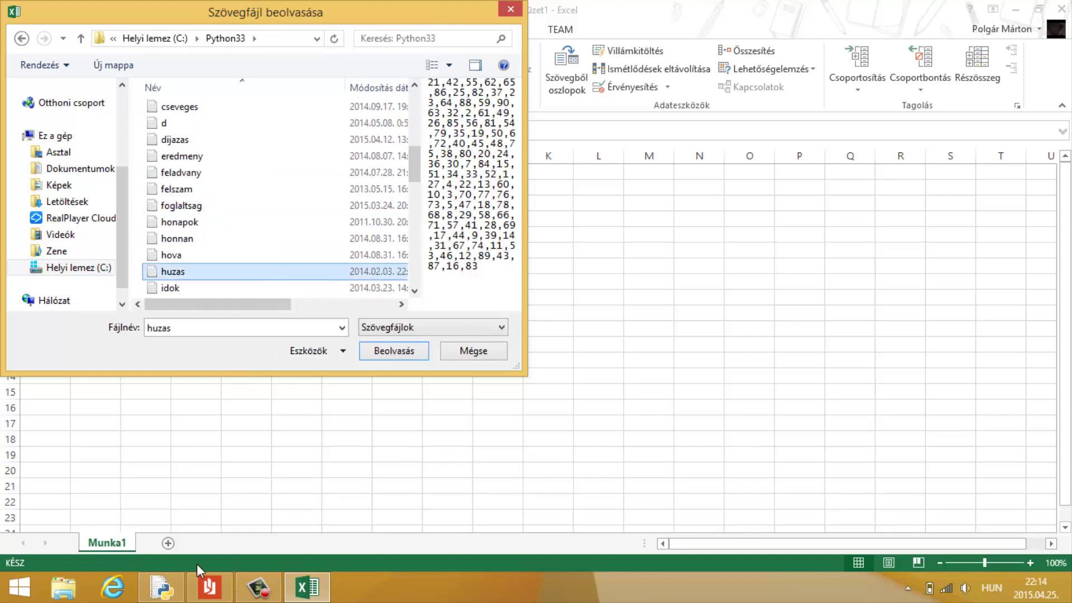
pyautogui.press('v')
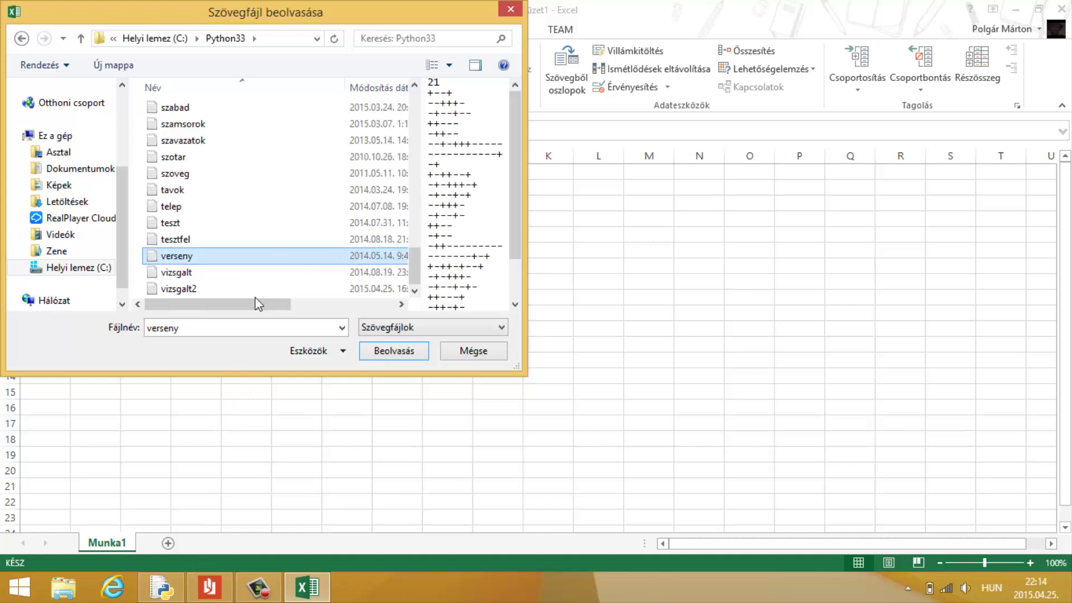
pyautogui.press('k')
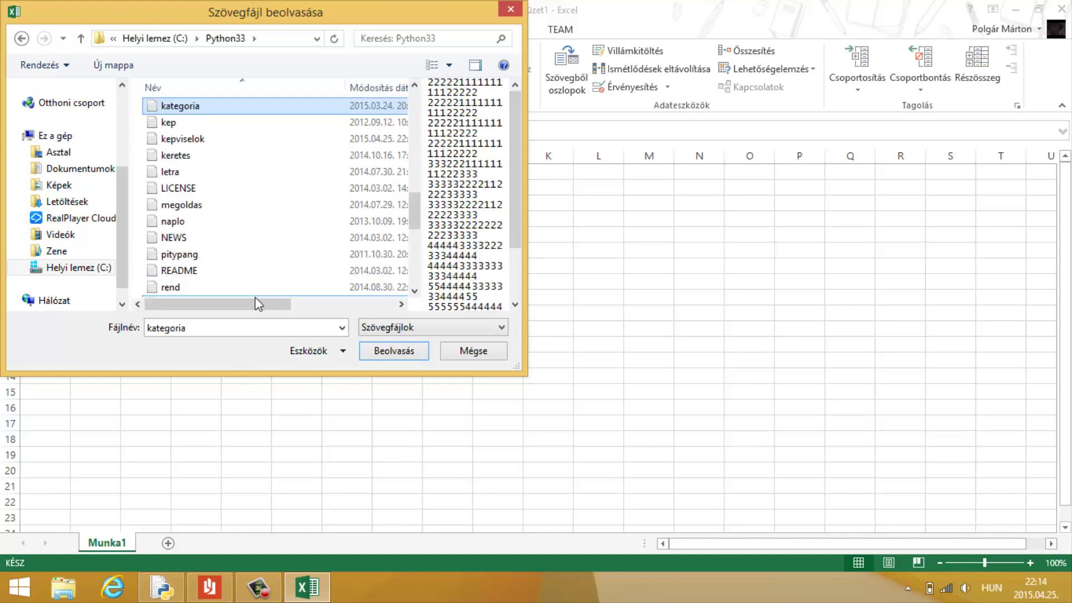
pyautogui.click(193, 140)
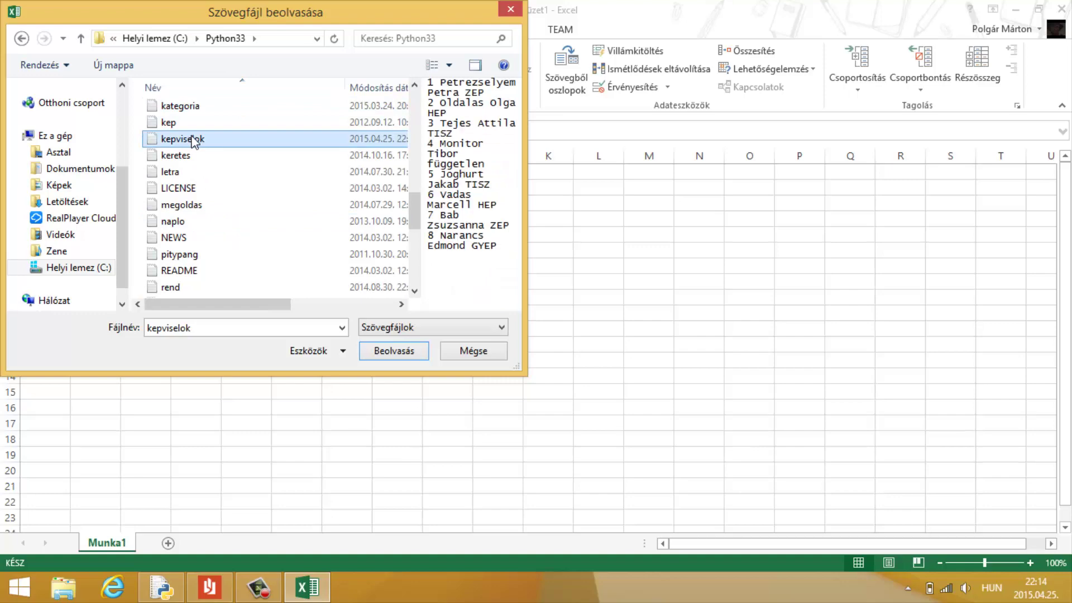
# Step: Check the data file's name in the exam task document, then choose szavazatok as the text file to import
pyautogui.click(212, 575)
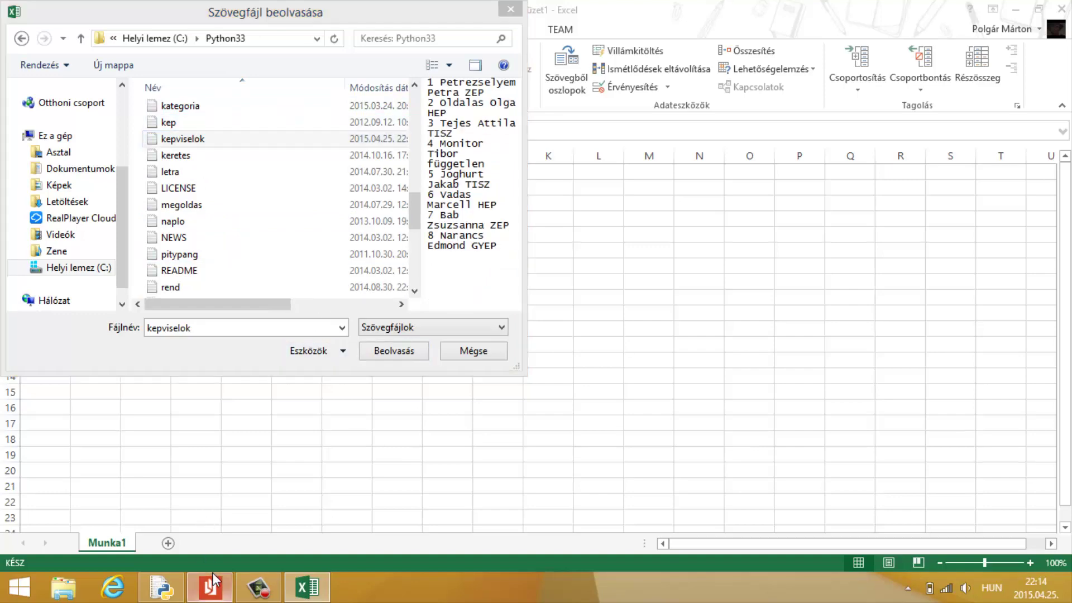
pyautogui.scroll(10, 529, 323)
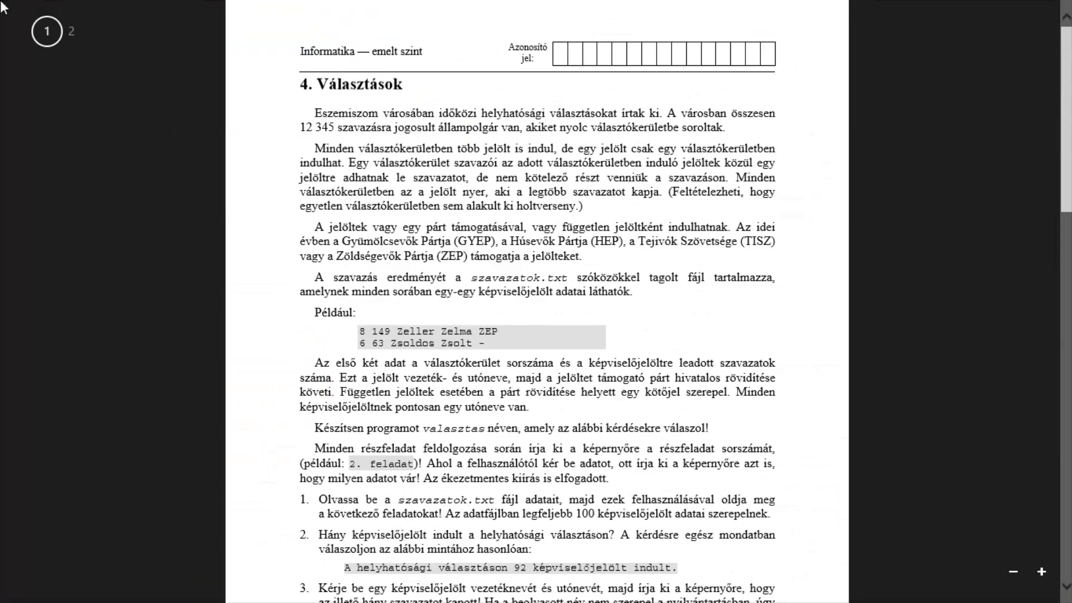
pyautogui.hotkey('alt', 'Tab')
pyautogui.write('szava')
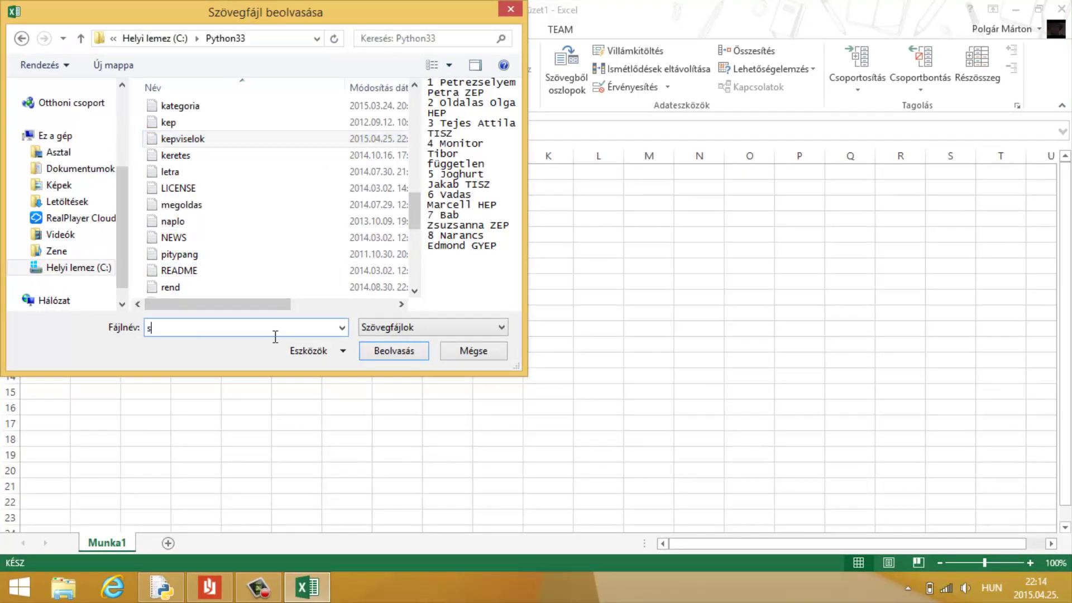
pyautogui.press('Down')
pyautogui.press('Down')
pyautogui.press('Return')
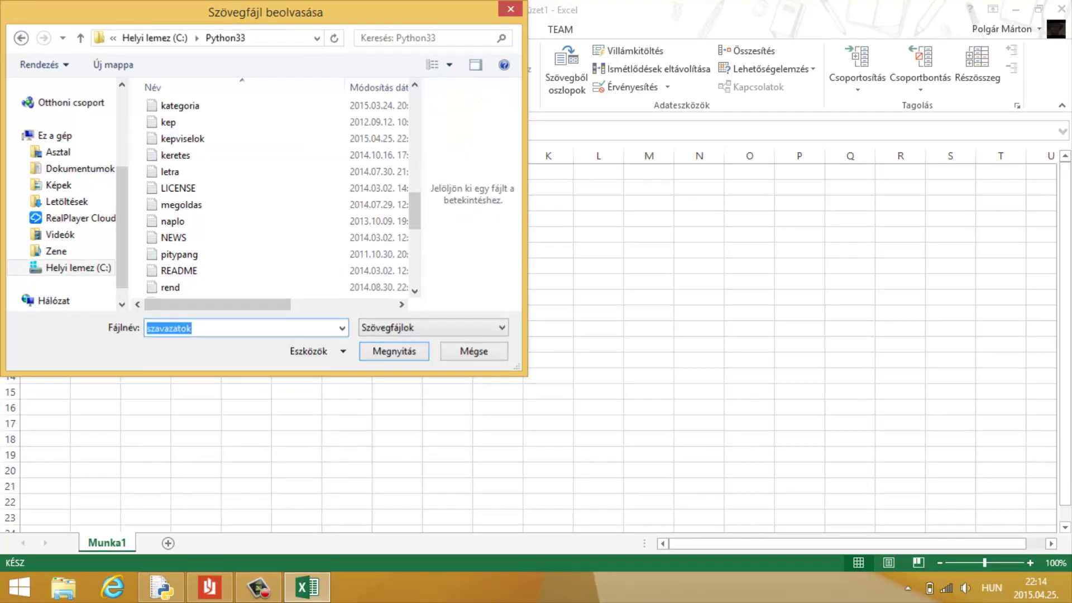
pyautogui.press('Return')
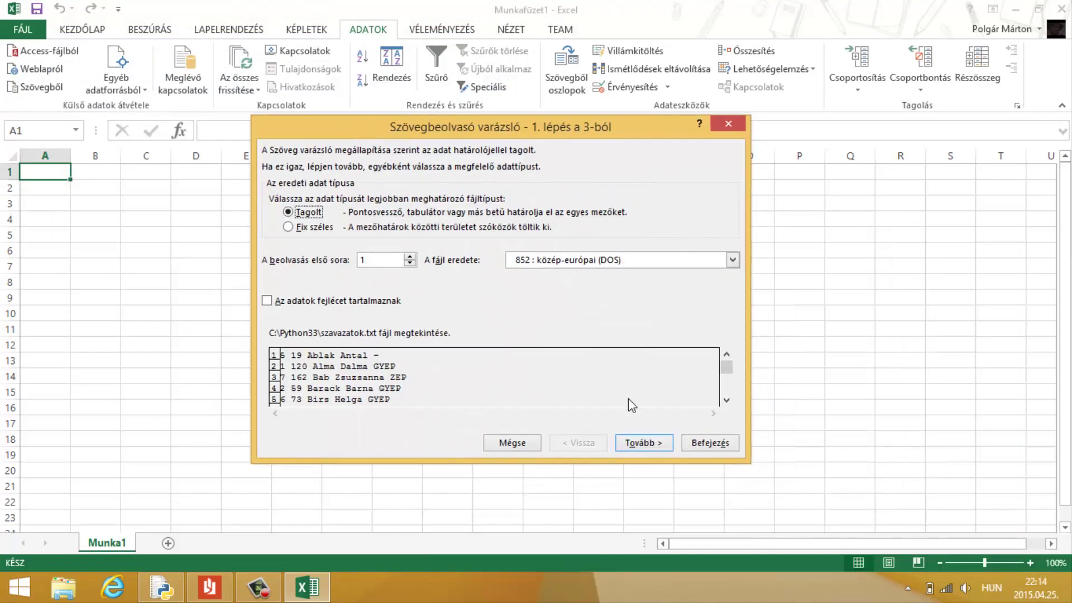
# Step: Import the delimited text with space instead of tab as the separator, placing the data on the sheet from cell A1
pyautogui.click(648, 447)
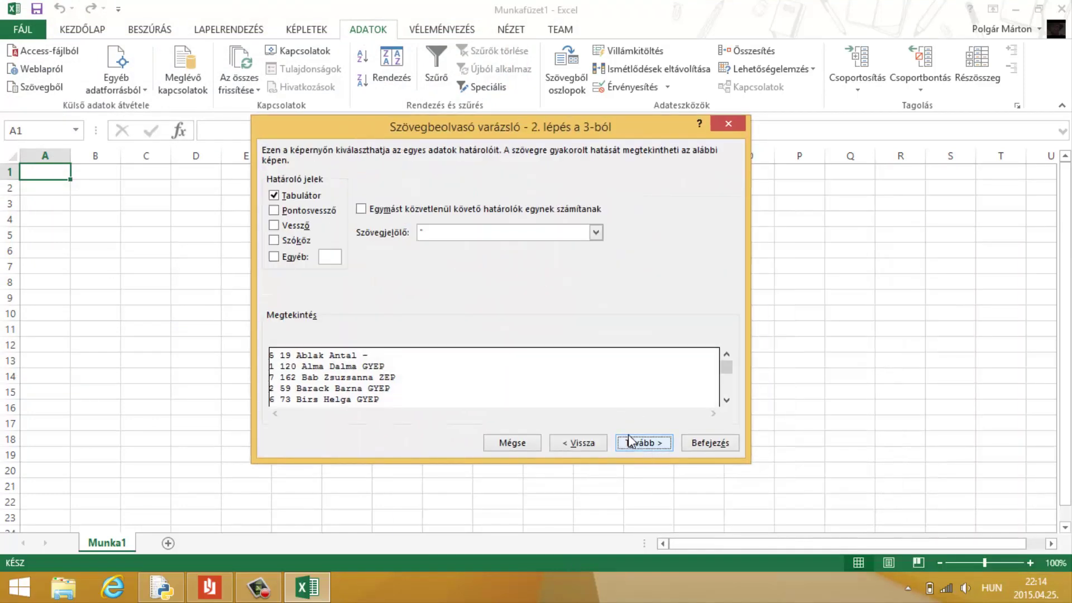
pyautogui.click(276, 196)
pyautogui.click(279, 242)
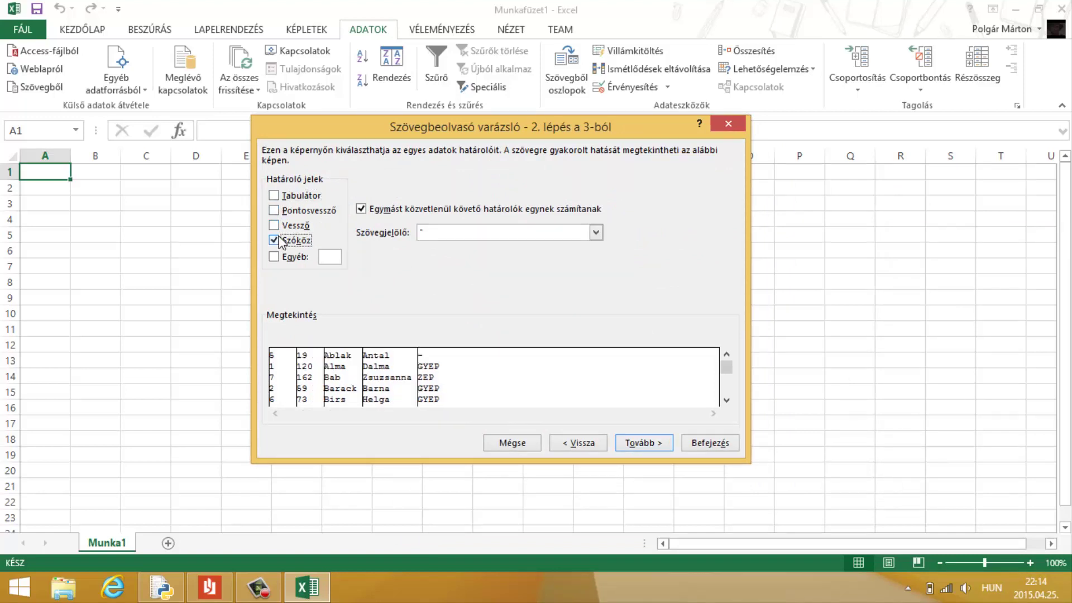
pyautogui.click(641, 441)
pyautogui.click(694, 446)
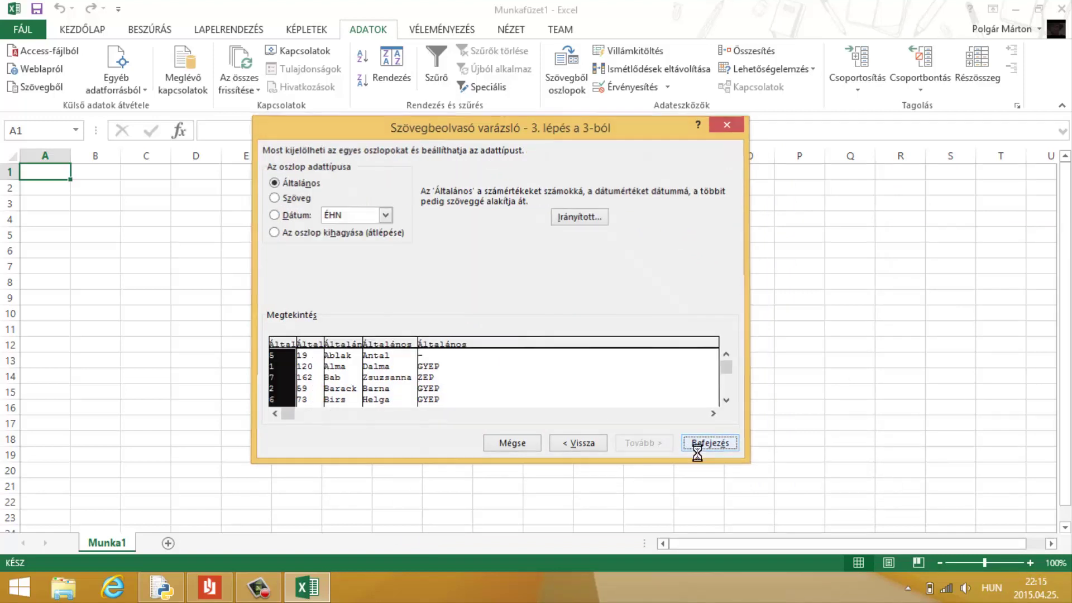
pyautogui.click(528, 376)
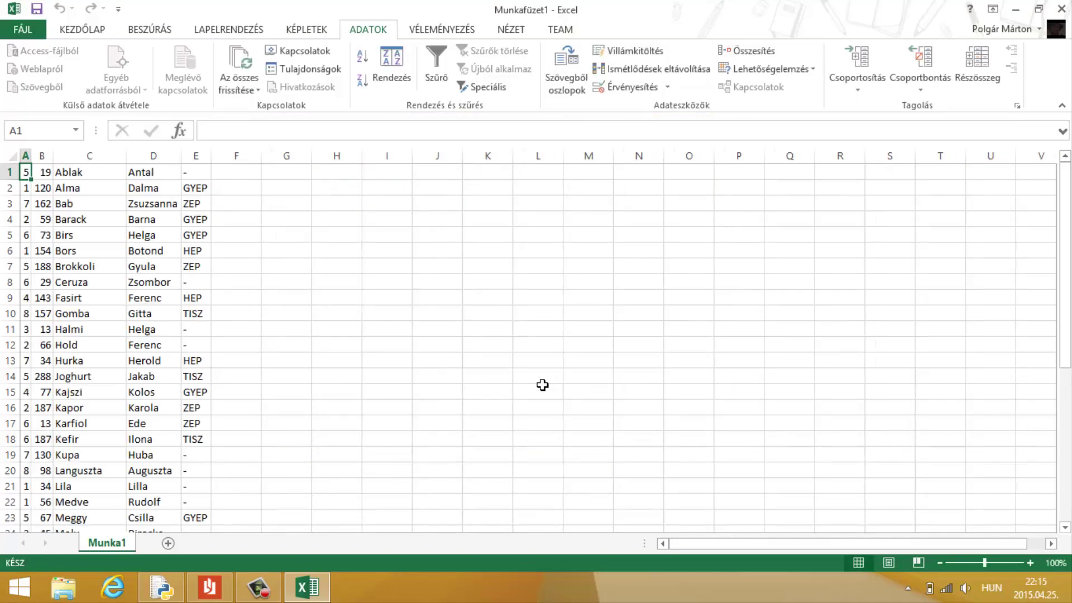
pyautogui.click(381, 222)
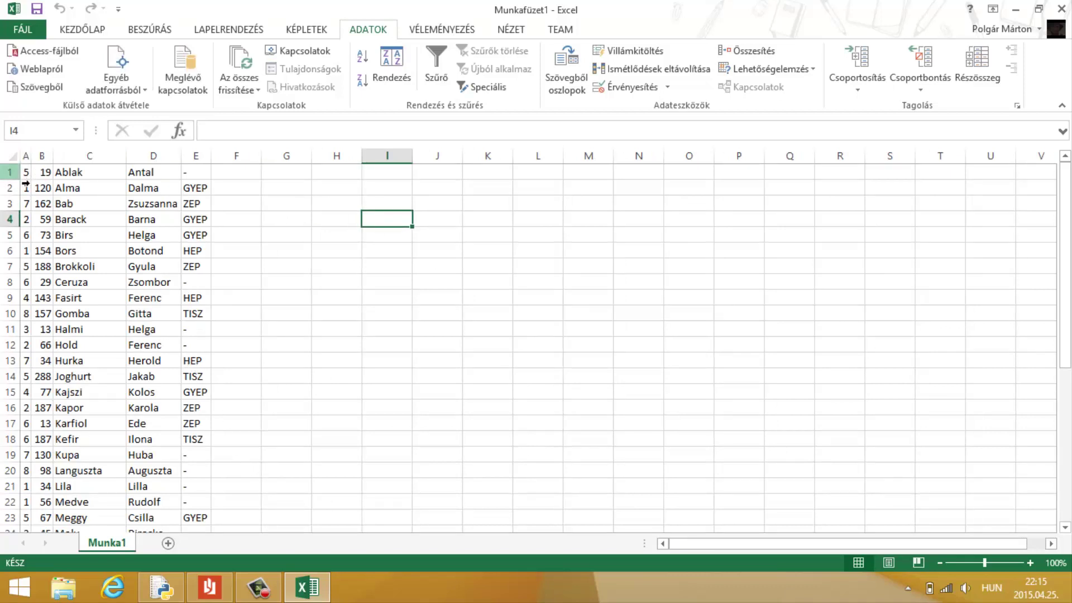
# Step: Sort the whole sheet in ascending order by the district numbers in column A
pyautogui.click(14, 156)
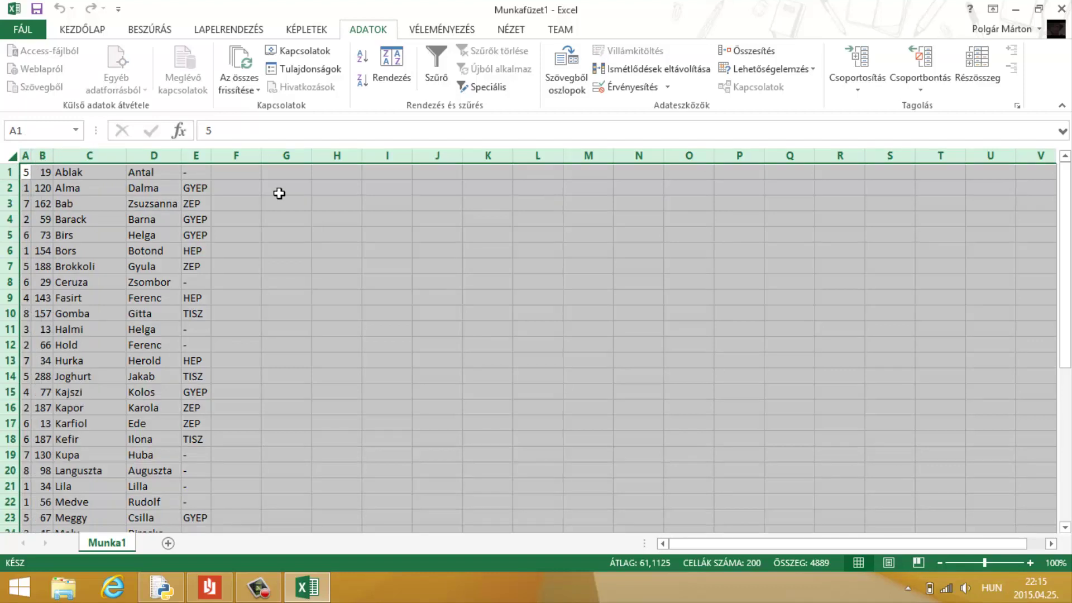
pyautogui.click(82, 30)
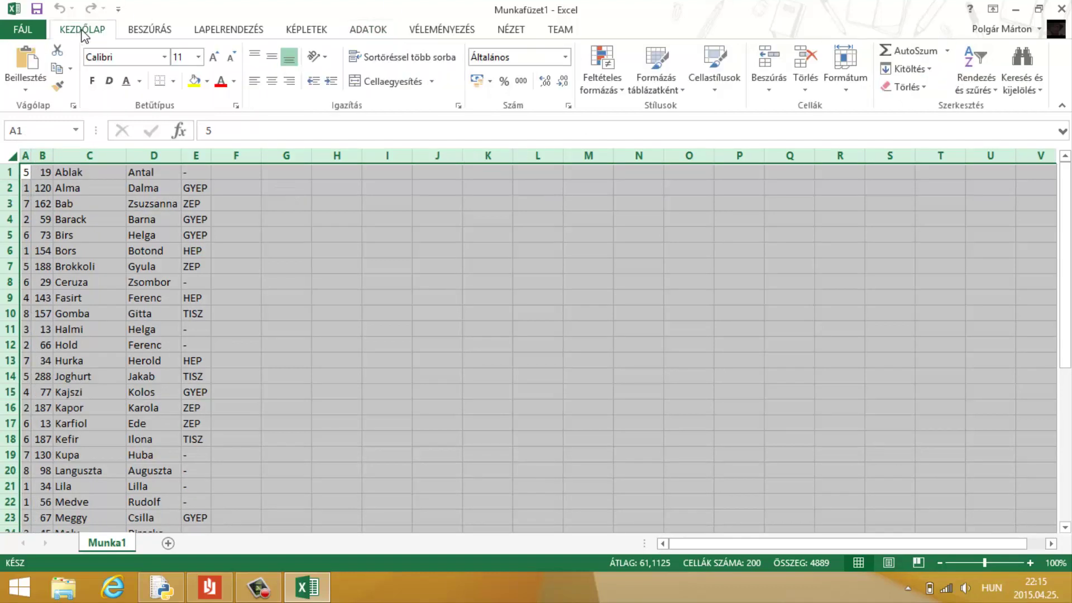
pyautogui.click(975, 83)
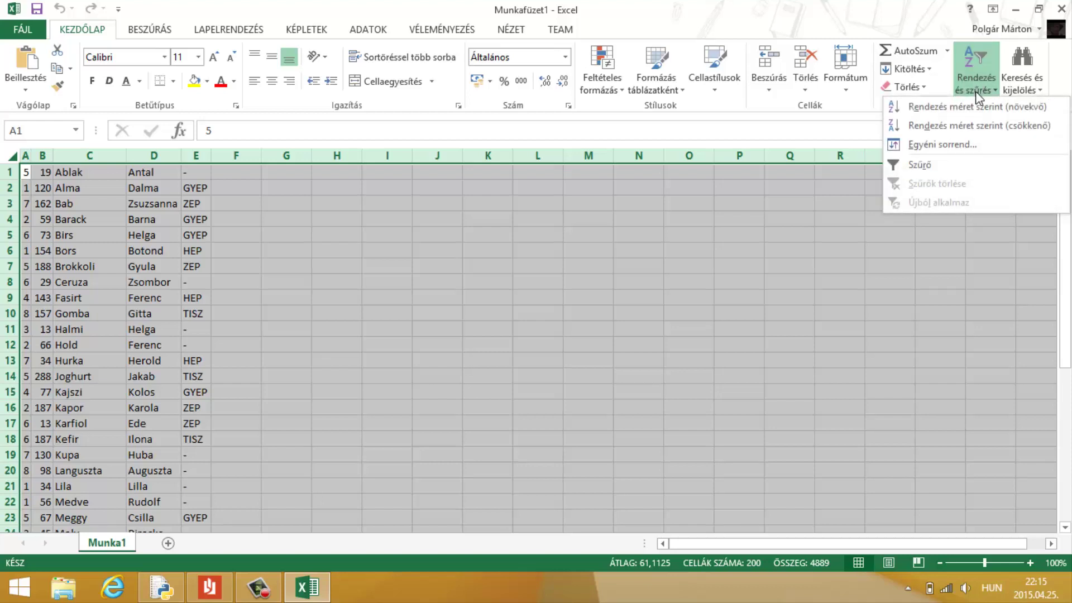
pyautogui.click(974, 106)
pyautogui.click(487, 218)
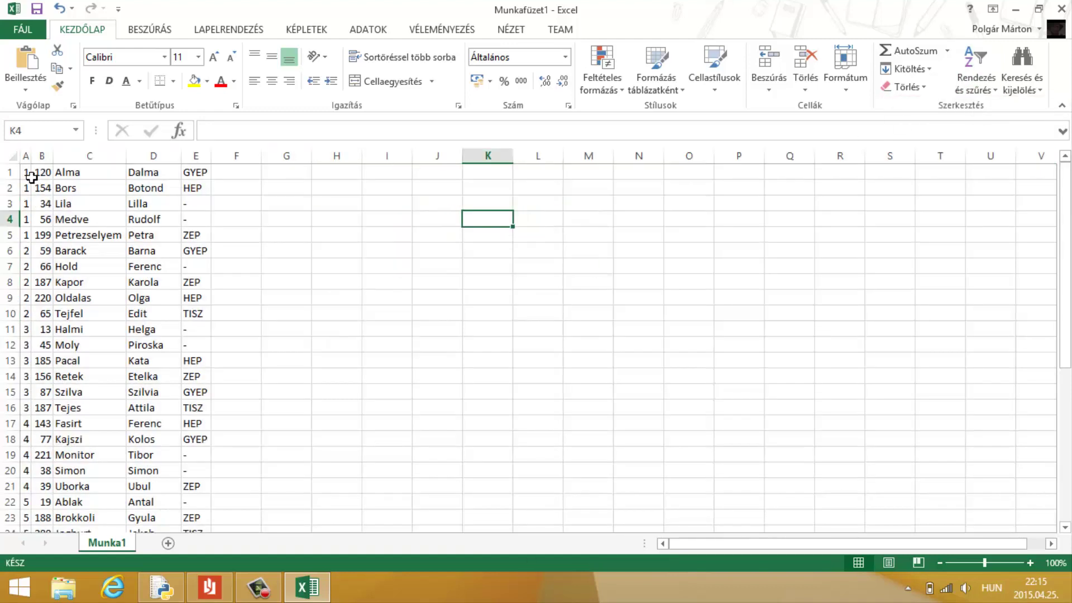
# Step: Compare the vote counts of the candidates in districts 1 and 2 to identify each district's winner
pyautogui.moveTo(31, 178); pyautogui.dragTo(28, 235)
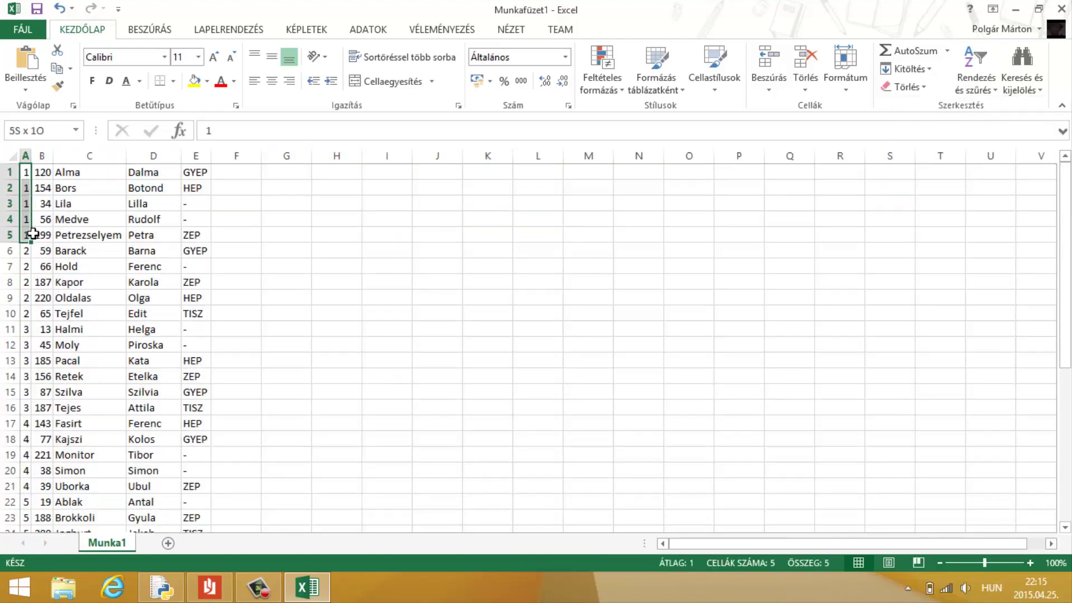
pyautogui.click(45, 174)
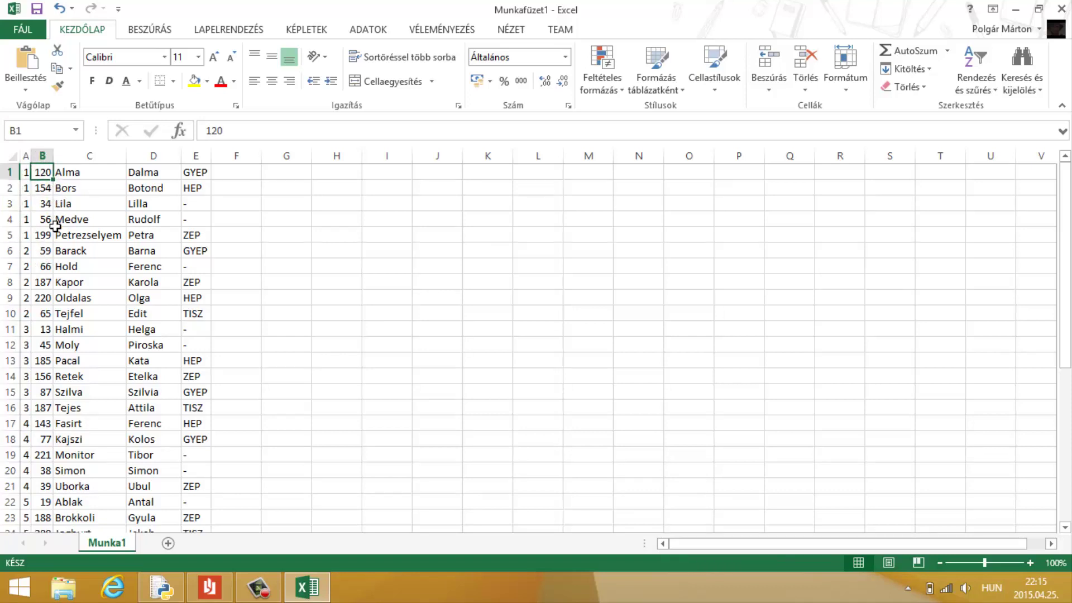
pyautogui.click(72, 240)
pyautogui.click(173, 237)
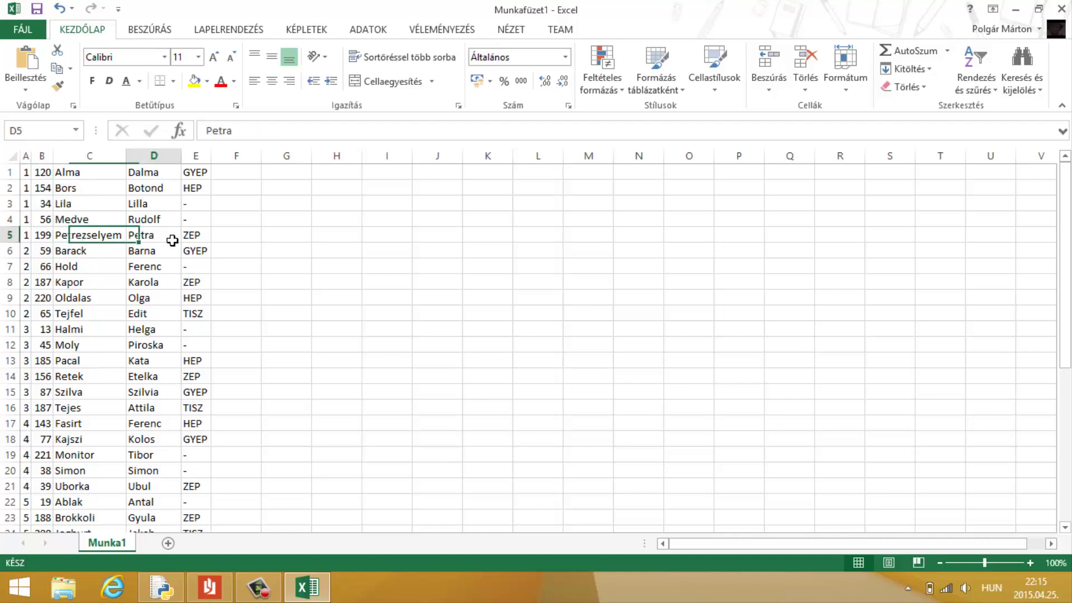
pyautogui.click(90, 302)
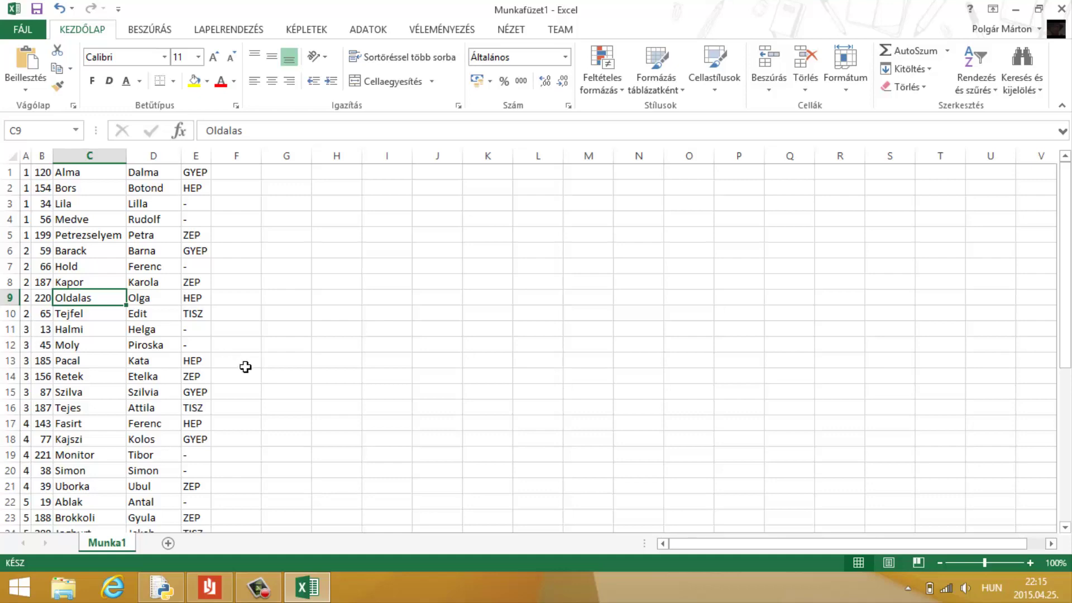
# Step: Check task 2 in the exam document, then count the candidates by the last data row on the sheet
pyautogui.click(210, 587)
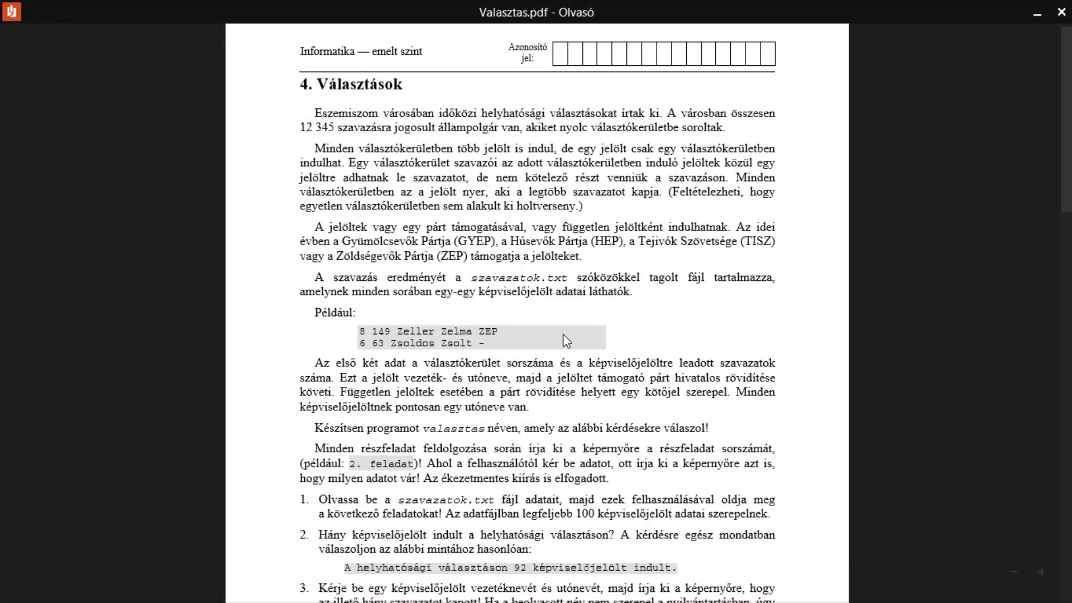
pyautogui.scroll(-1, 566, 339)
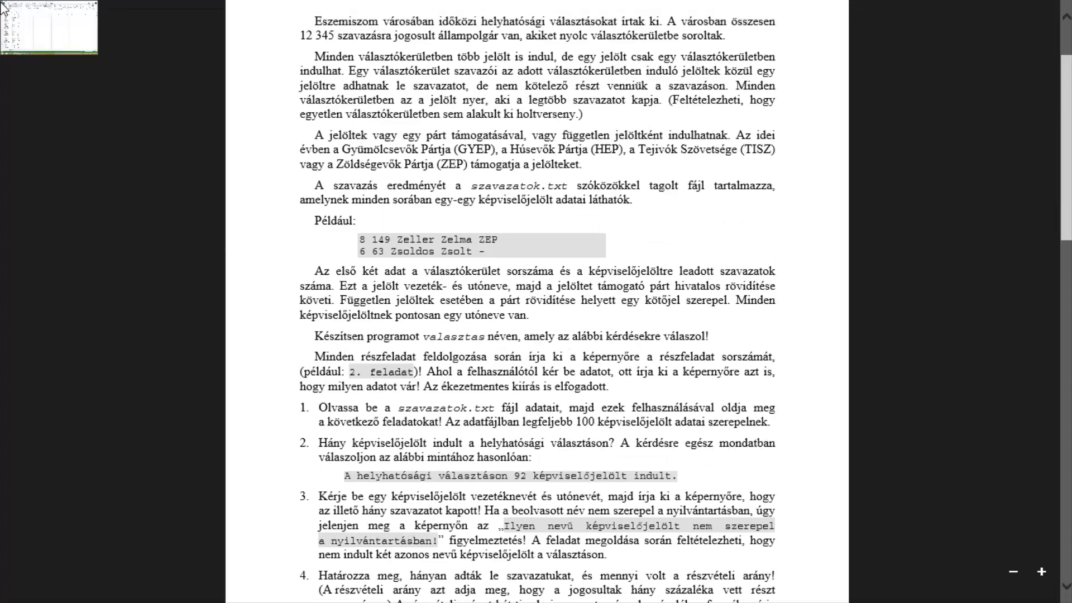
pyautogui.click(3, 6)
pyautogui.scroll(-9, 371, 313)
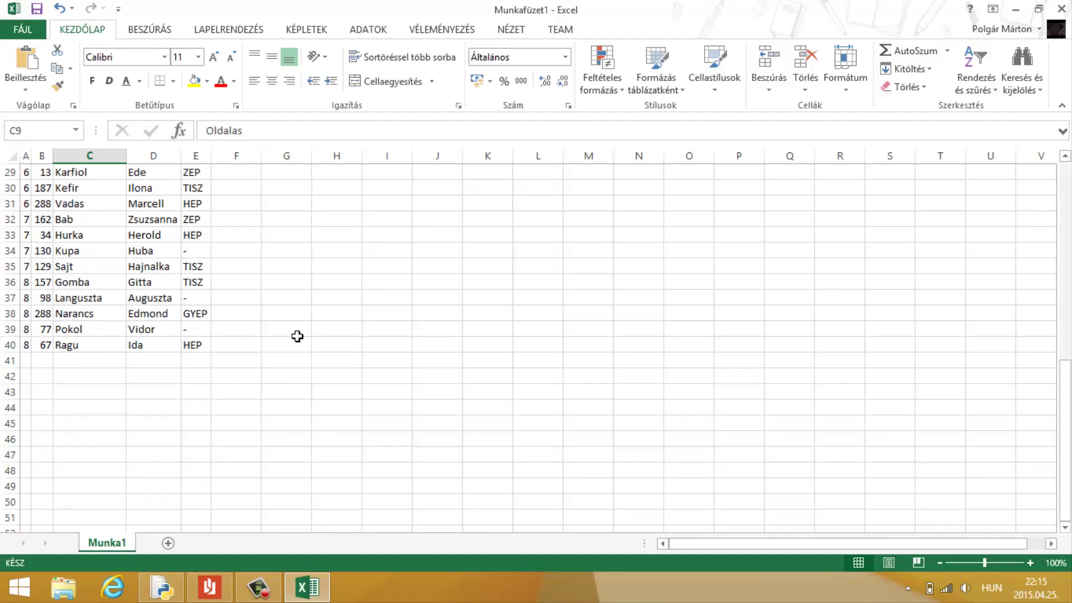
pyautogui.scroll(9, 297, 335)
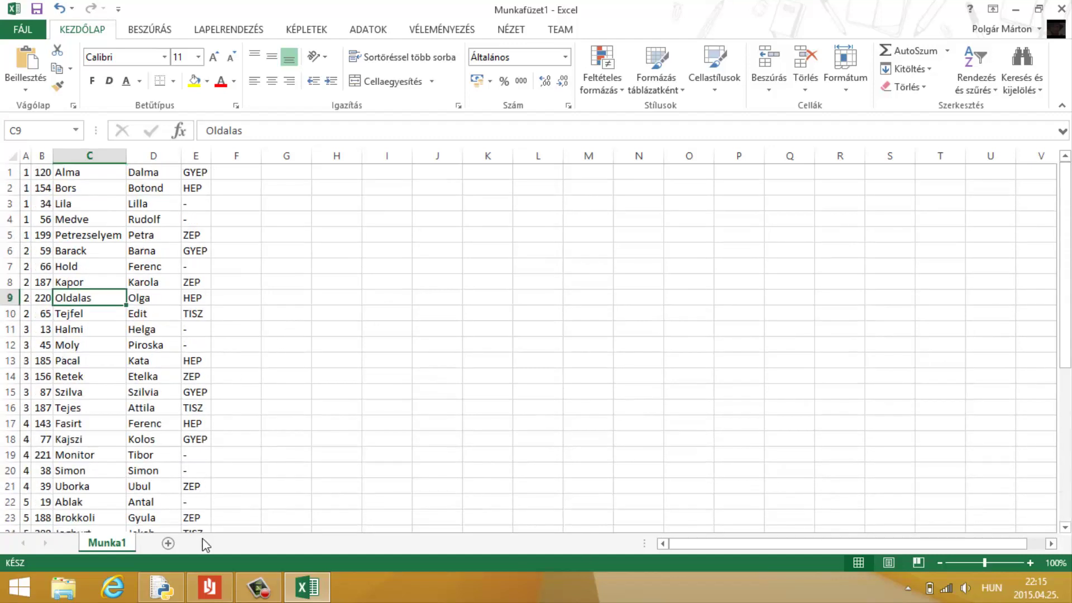
# Step: Compare the task 3 vote count in the Python shell with the same candidate's row on the sheet
pyautogui.click(162, 592)
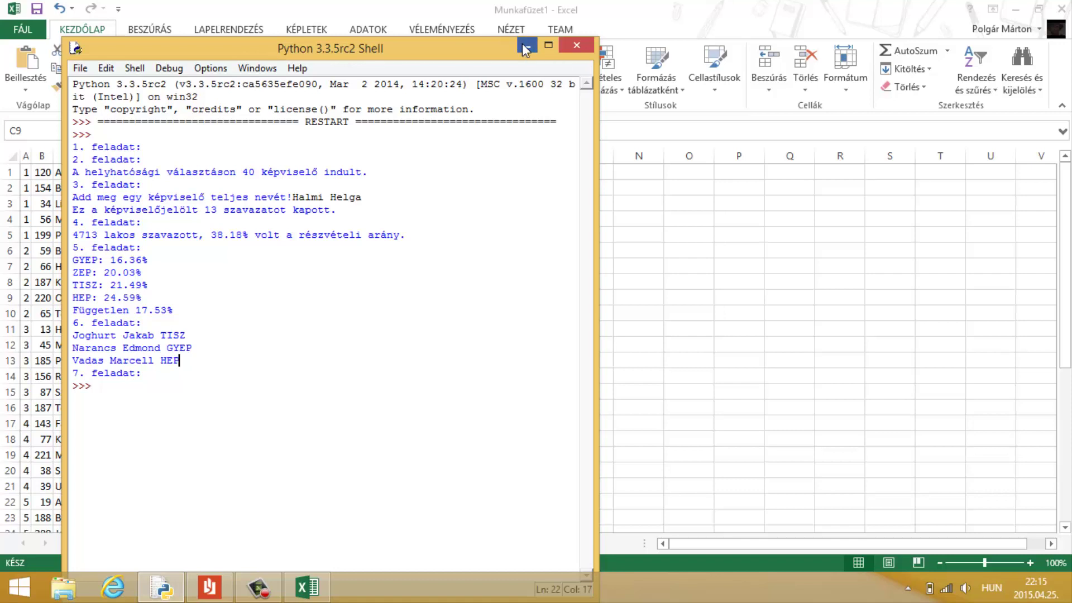
pyautogui.click(523, 45)
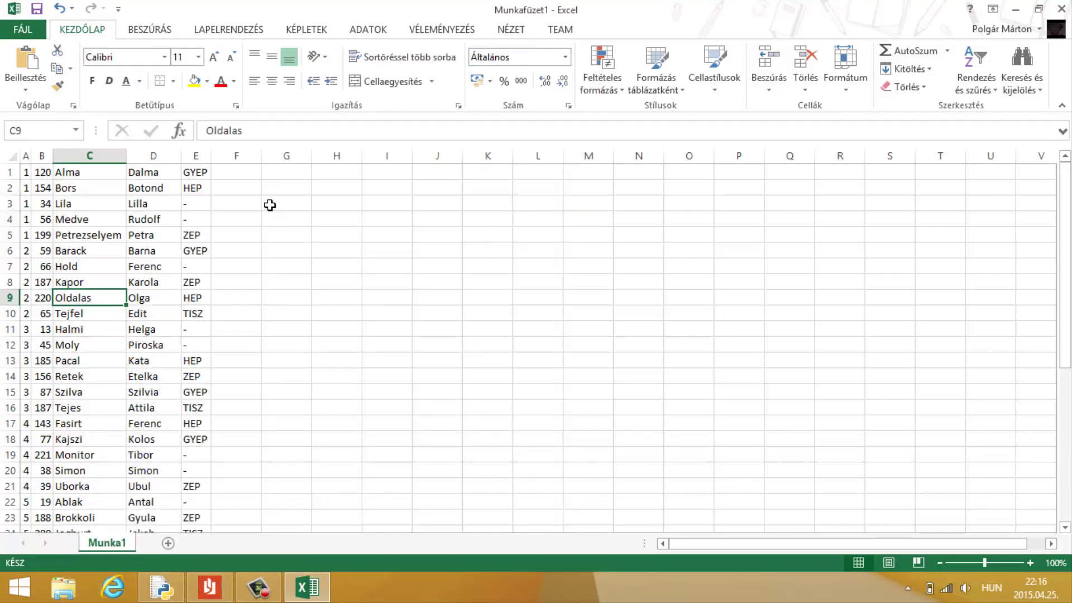
pyautogui.scroll(-1, 270, 205)
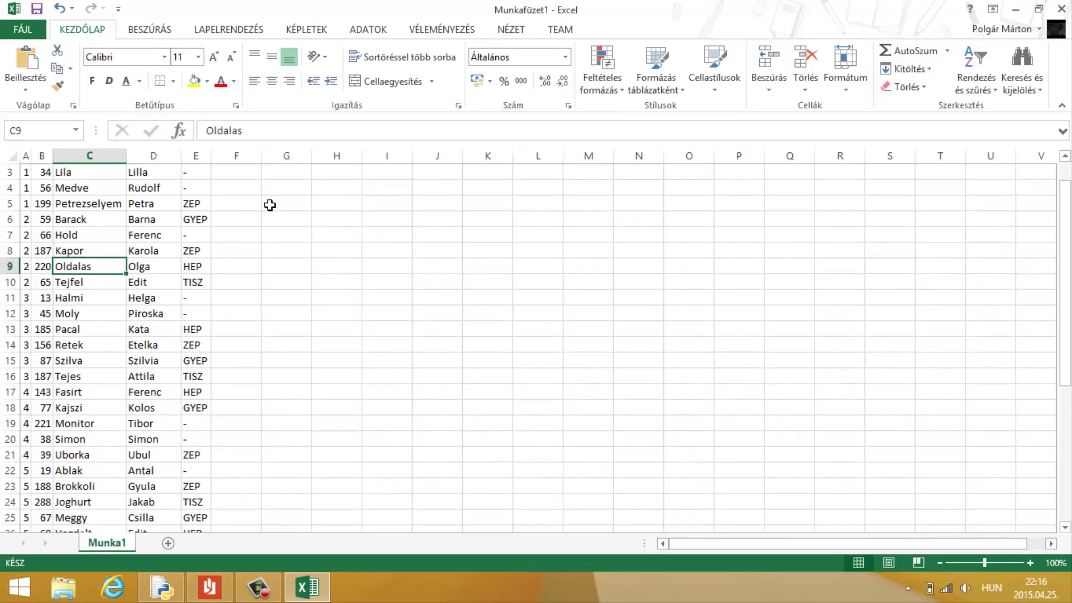
pyautogui.scroll(1, 270, 205)
pyautogui.scroll(-3, 270, 205)
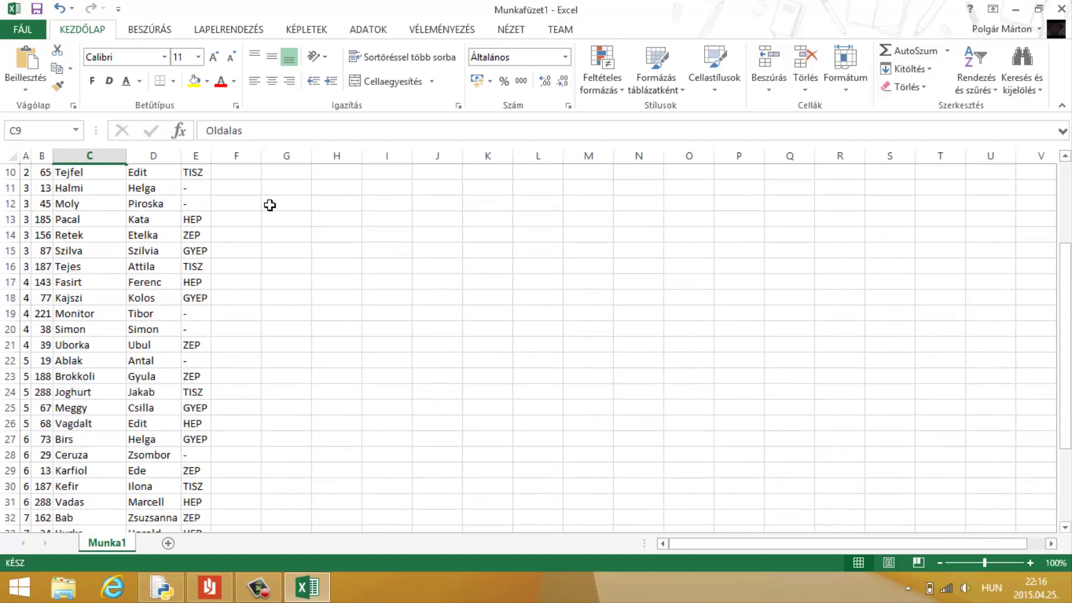
pyautogui.scroll(-4, 270, 205)
pyautogui.scroll(3, 269, 205)
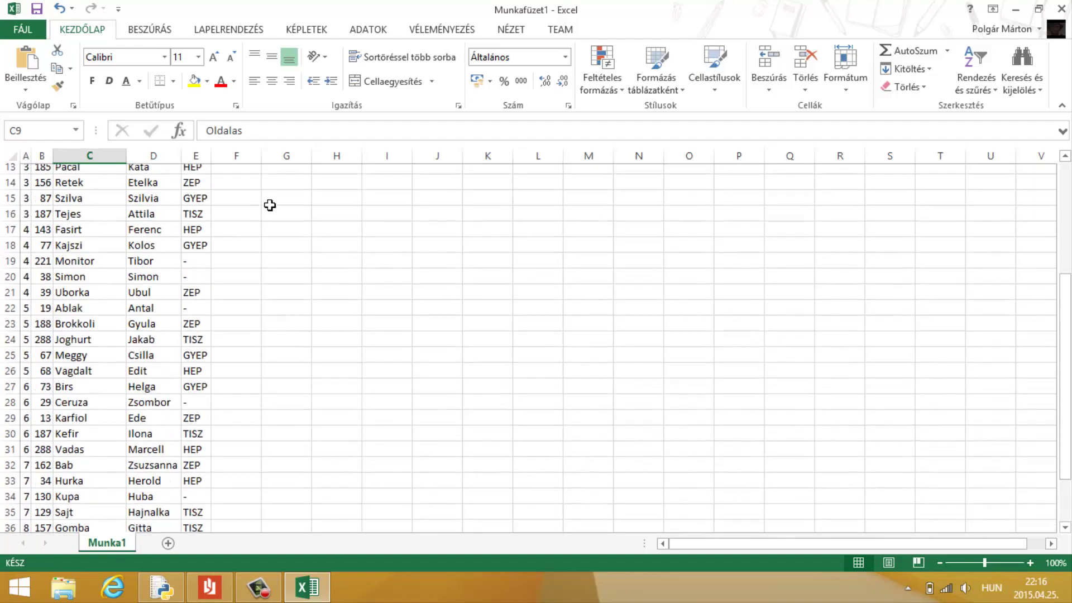
pyautogui.scroll(4, 269, 205)
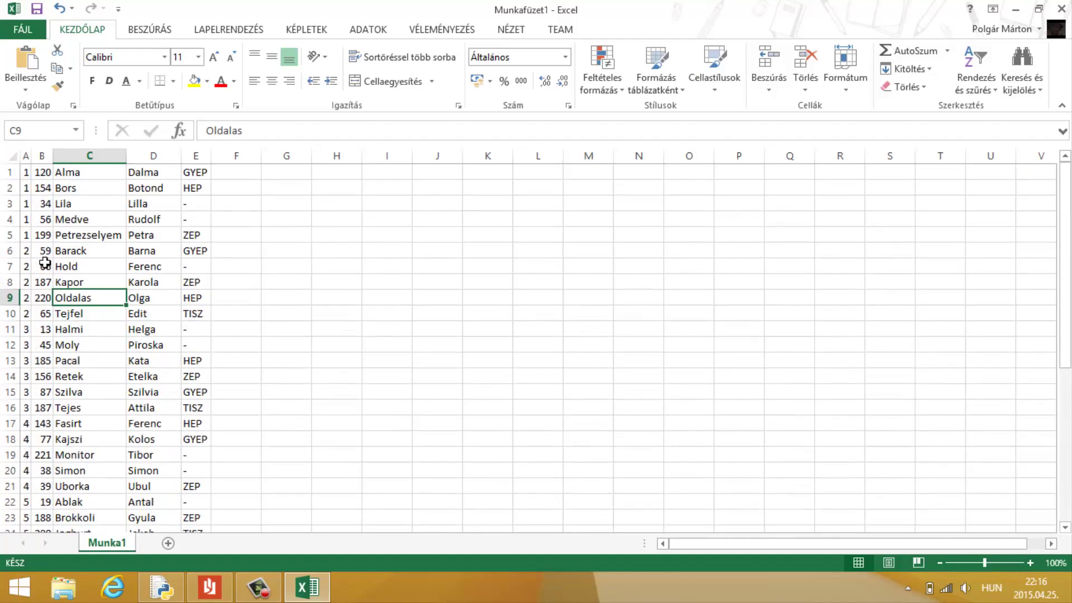
pyautogui.click(48, 331)
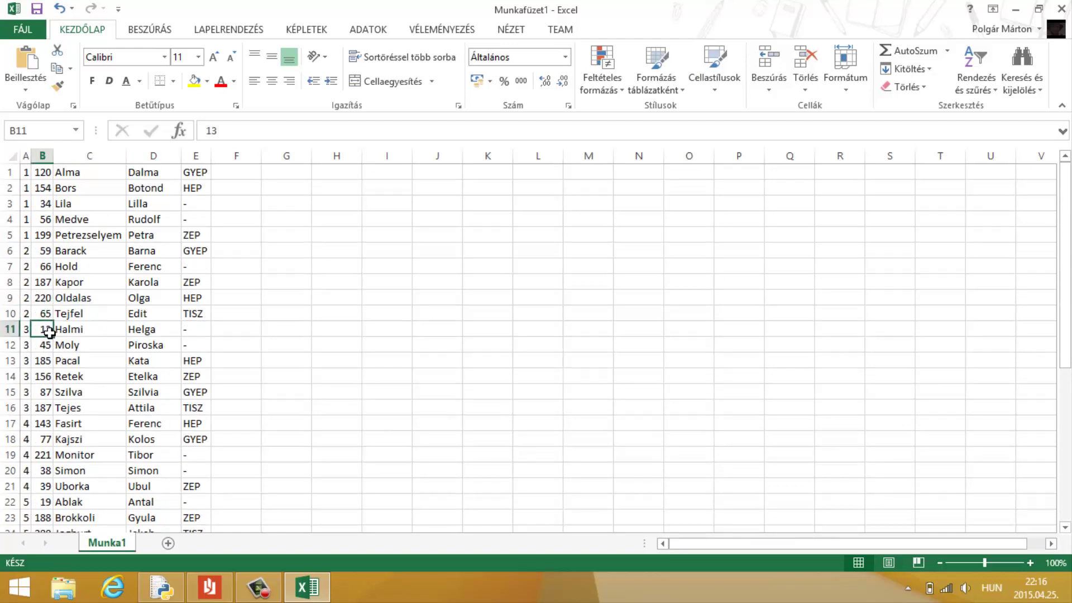
pyautogui.click(77, 333)
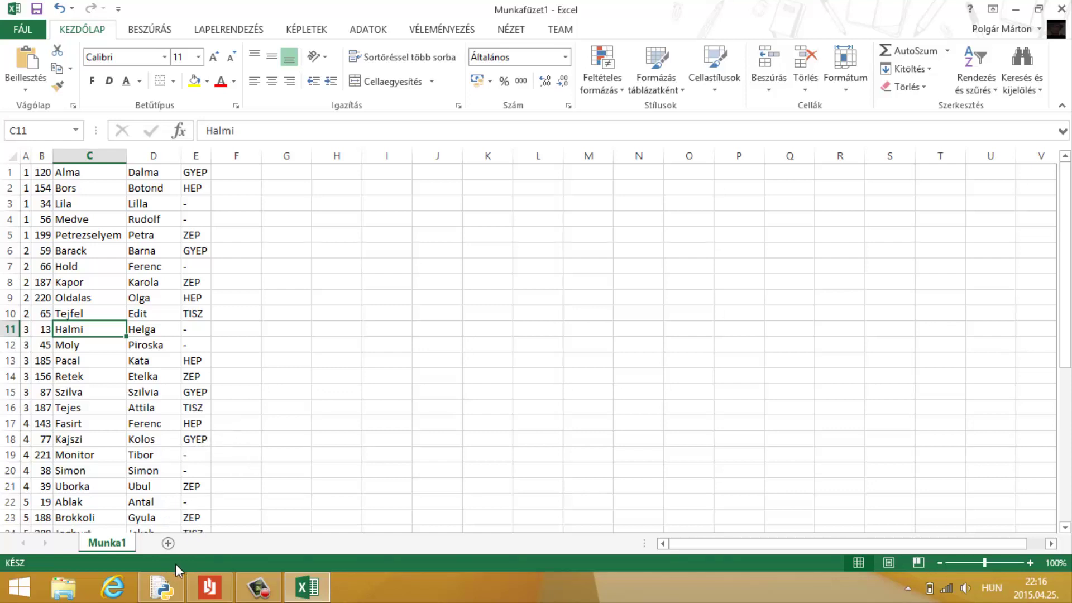
# Step: Read tasks 3 and 4 in the exam document, then return to the vote sheet
pyautogui.click(209, 586)
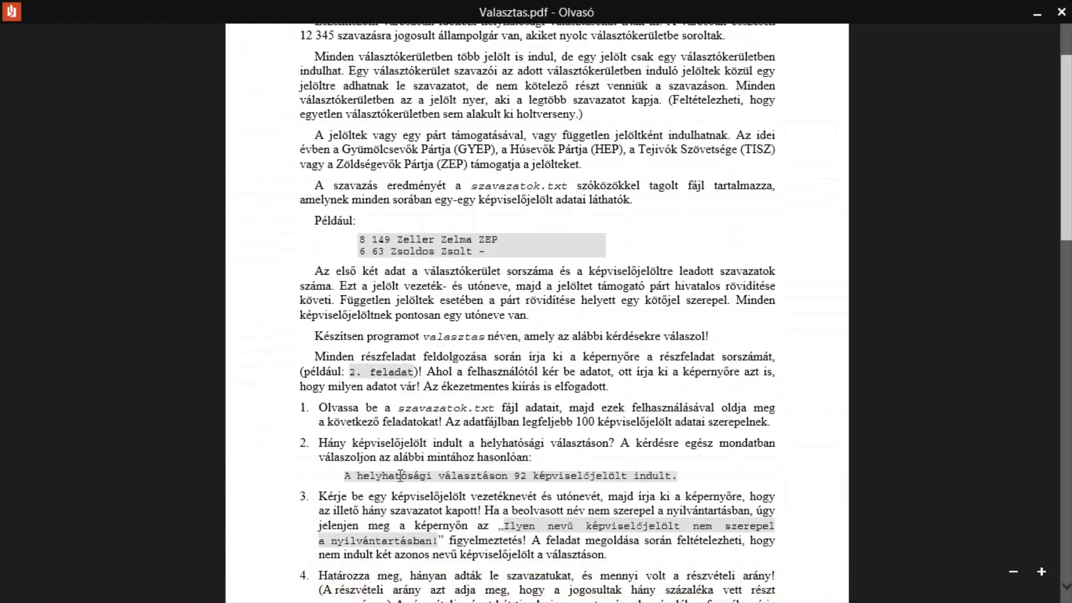
pyautogui.scroll(-3, 400, 475)
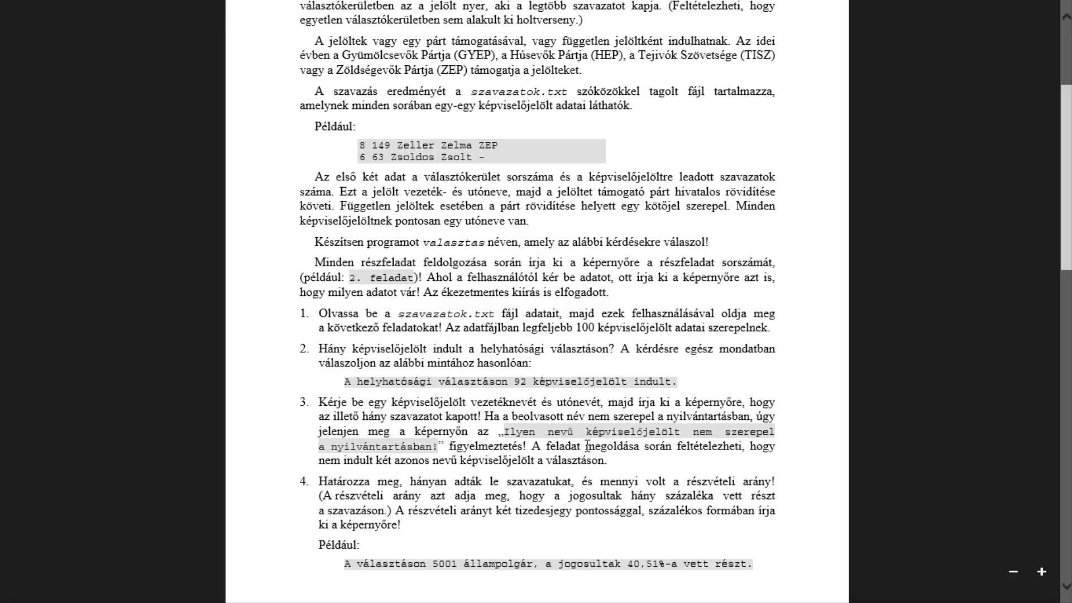
pyautogui.scroll(-3, 604, 456)
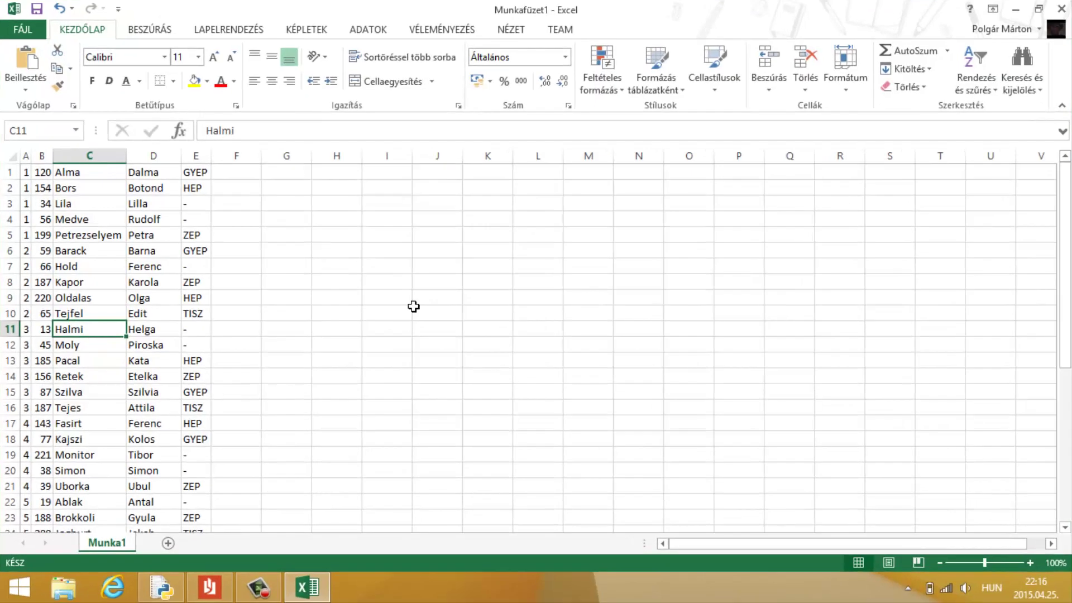
# Step: Sum the votes of column B in cell B41 with AutoSum
pyautogui.scroll(-2, 412, 306)
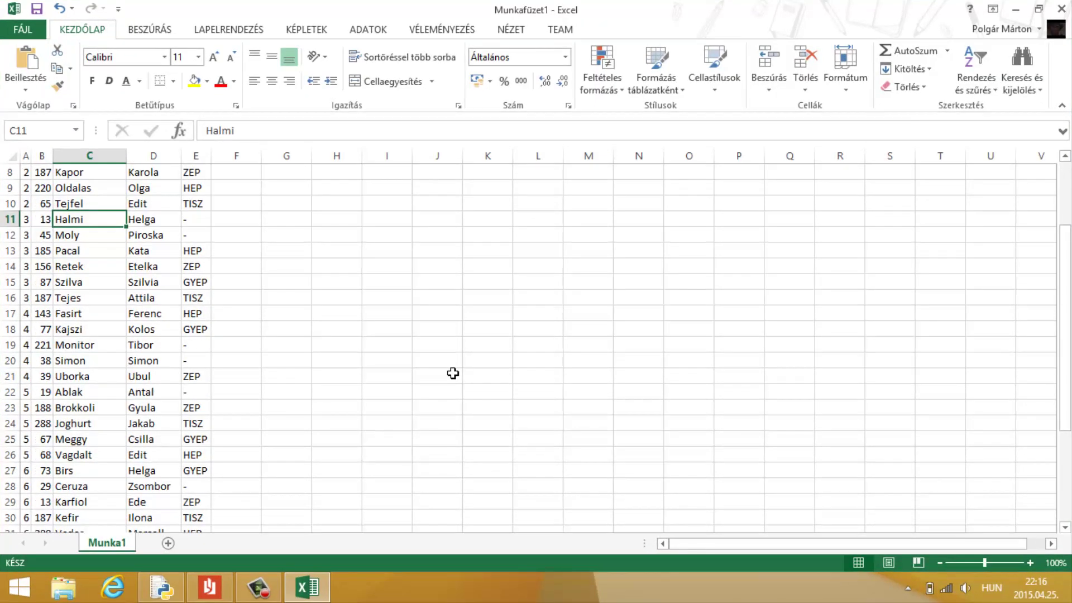
pyautogui.scroll(-17, 452, 373)
pyautogui.scroll(6, 139, 228)
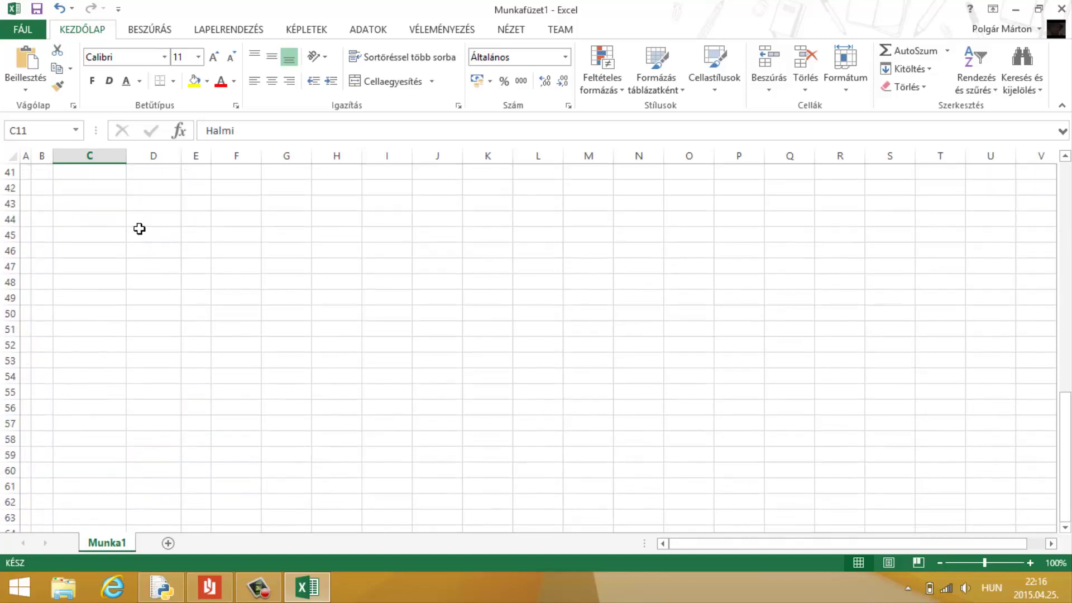
pyautogui.scroll(1, 140, 229)
pyautogui.click(43, 222)
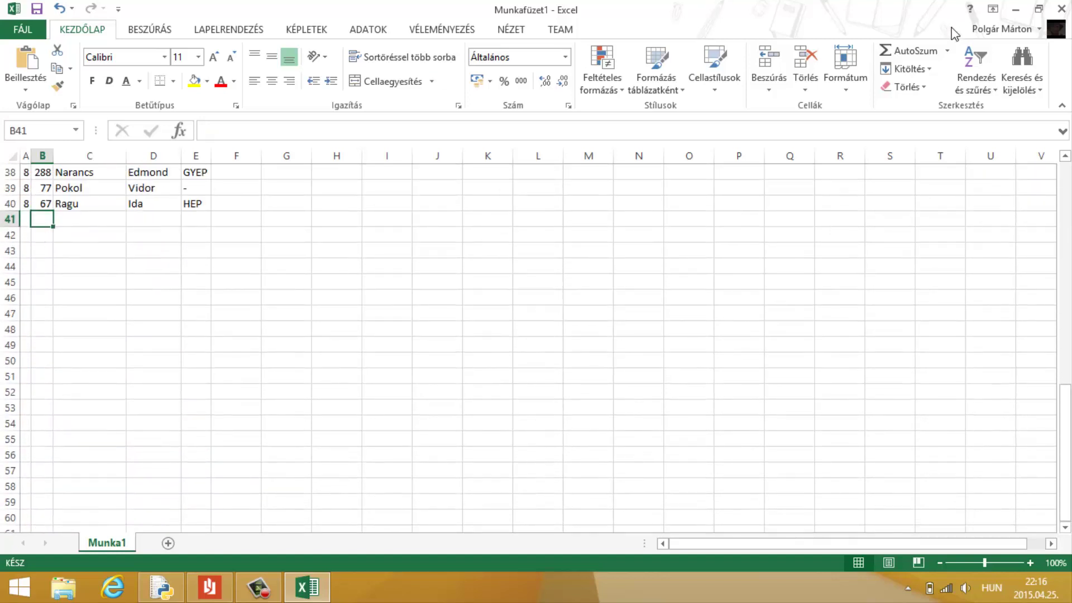
pyautogui.click(915, 51)
pyautogui.press('Return')
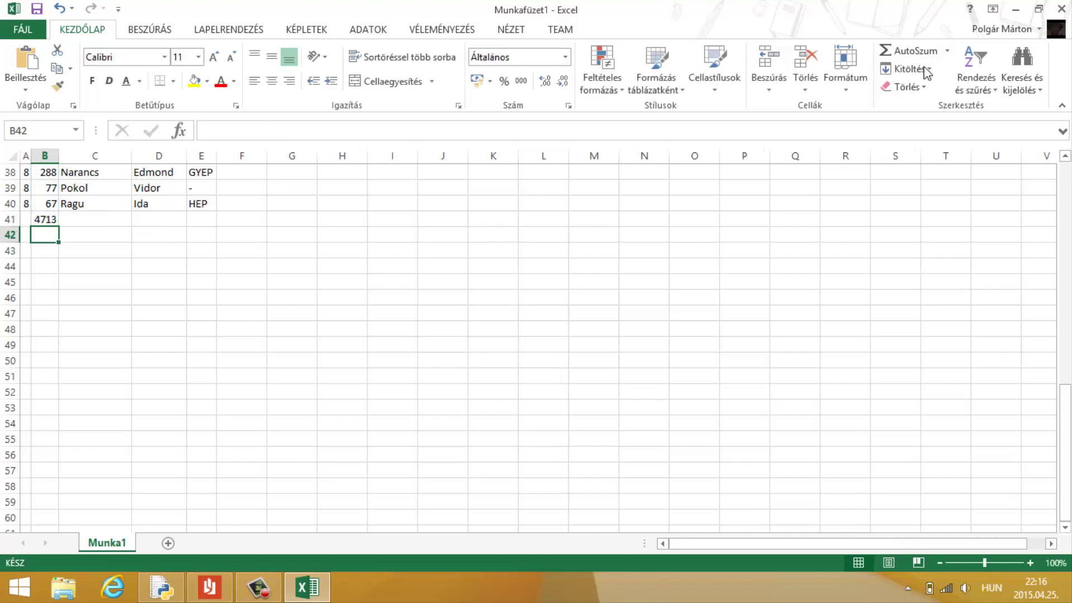
# Step: Check the turnout example in the exam document and the program's task 4 output in the Python shell
pyautogui.click(227, 585)
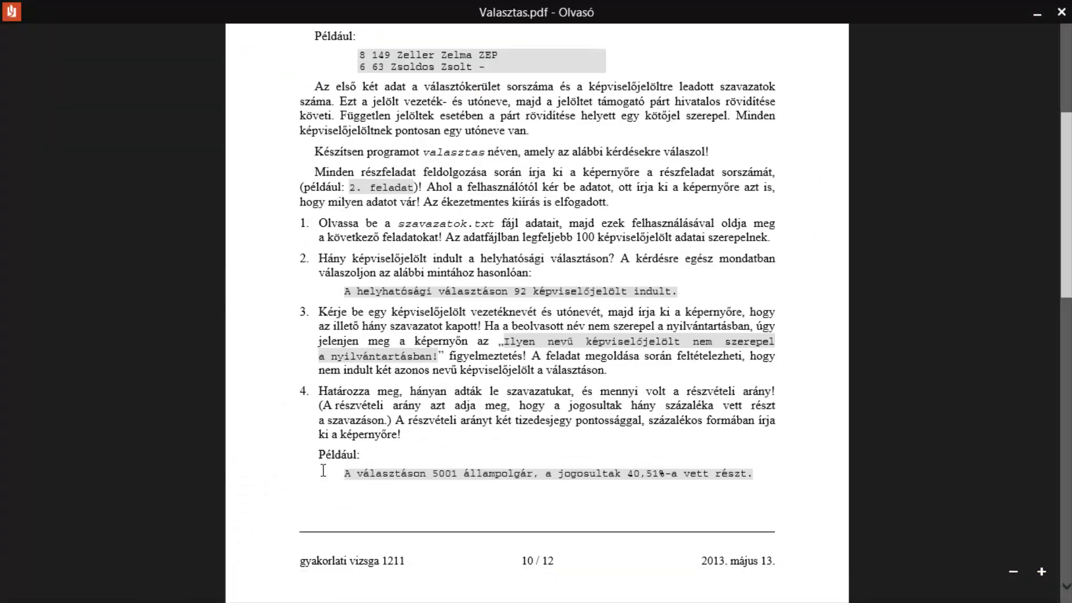
pyautogui.click(1, 6)
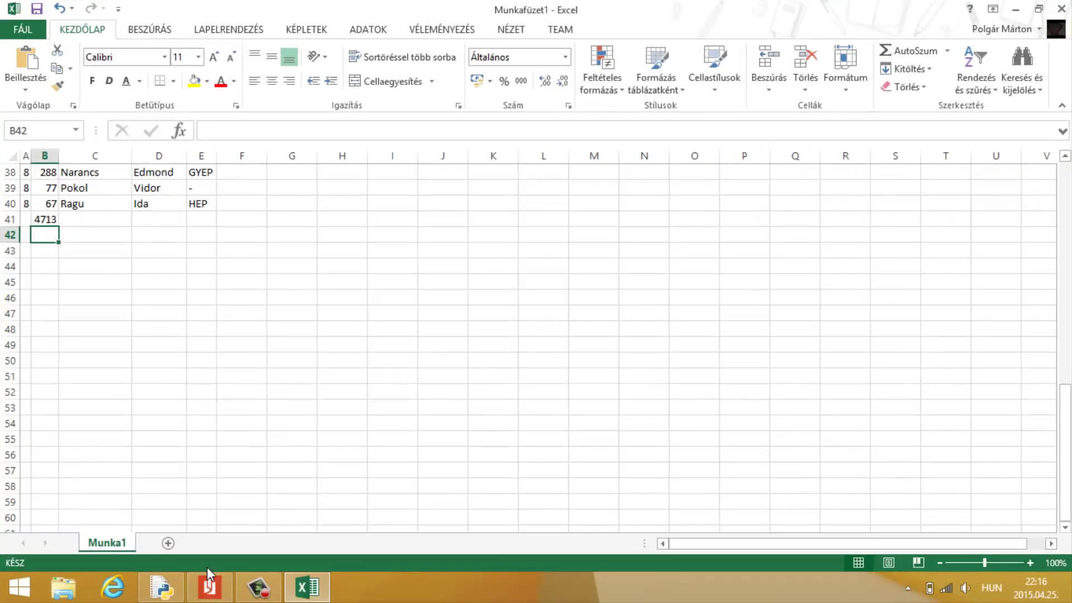
pyautogui.click(175, 596)
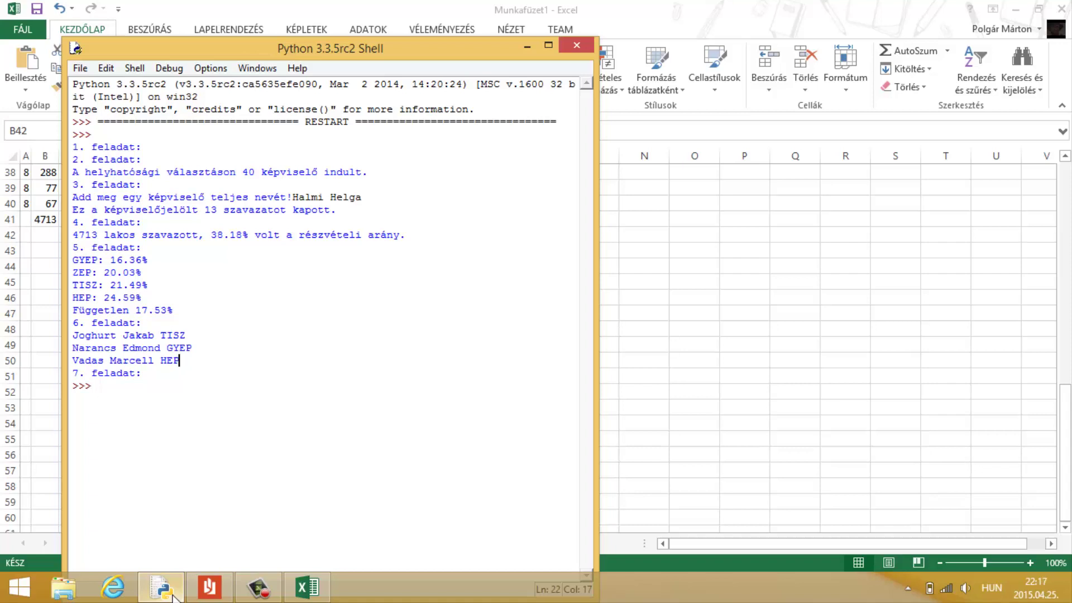
pyautogui.click(173, 595)
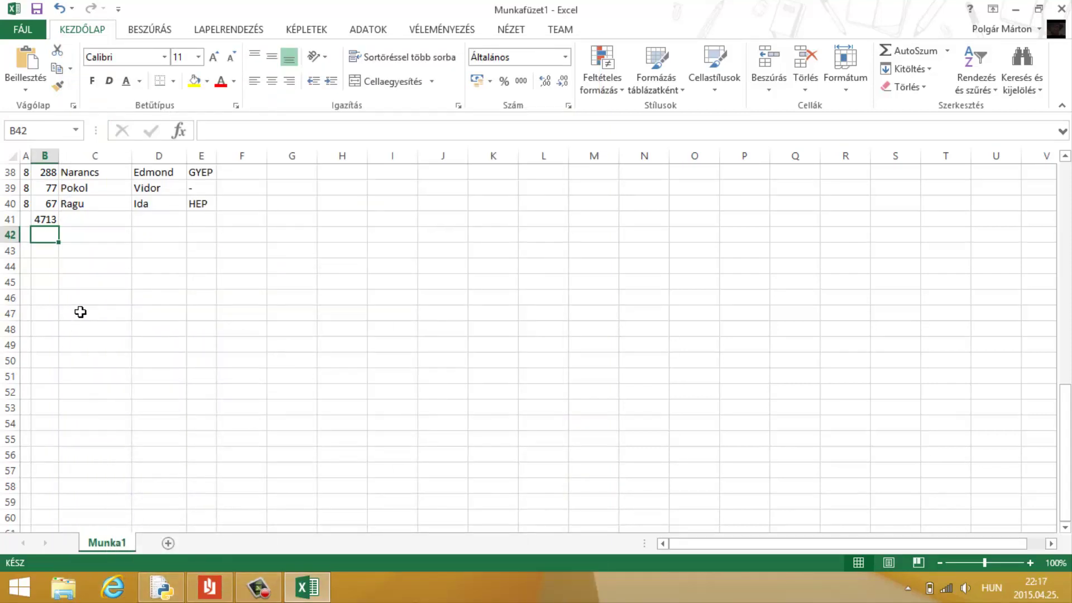
# Step: Calculate the turnout ratio in cell B42 with the formula =B41/12345
pyautogui.write('=')
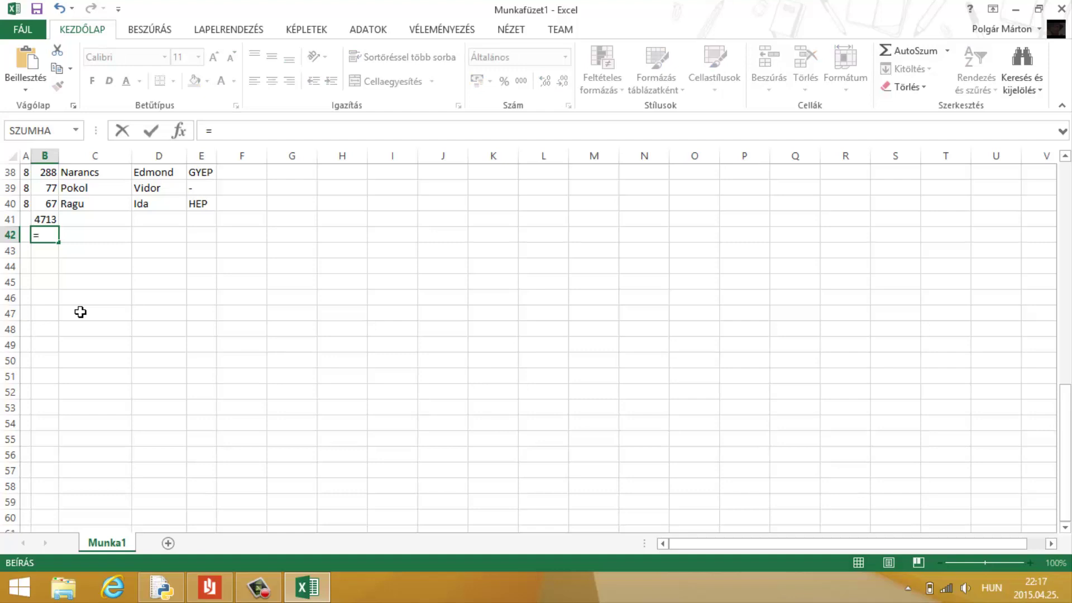
pyautogui.write('b41')
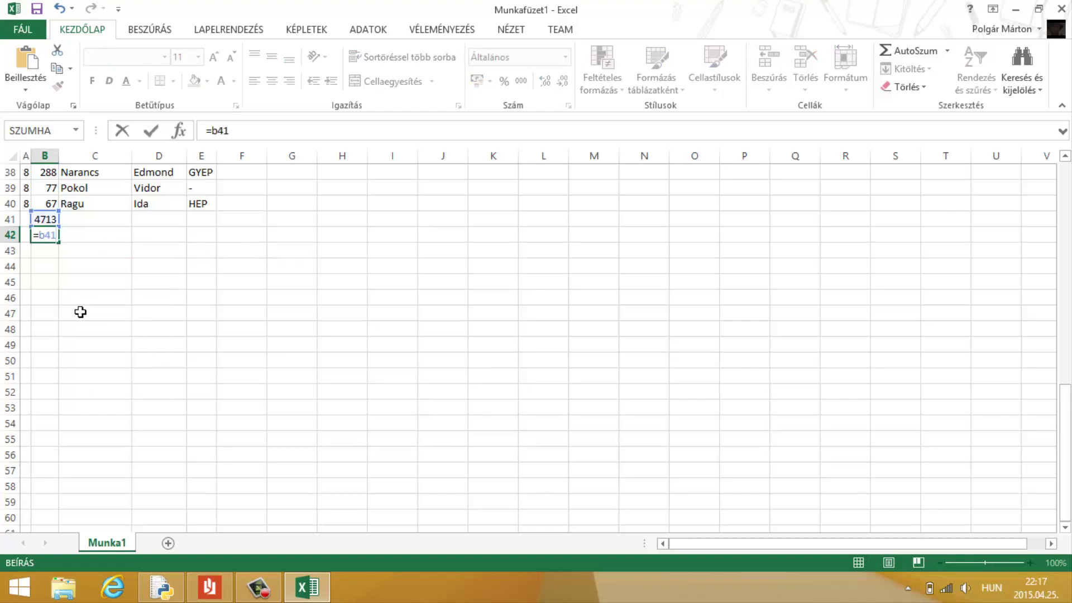
pyautogui.write('/12345')
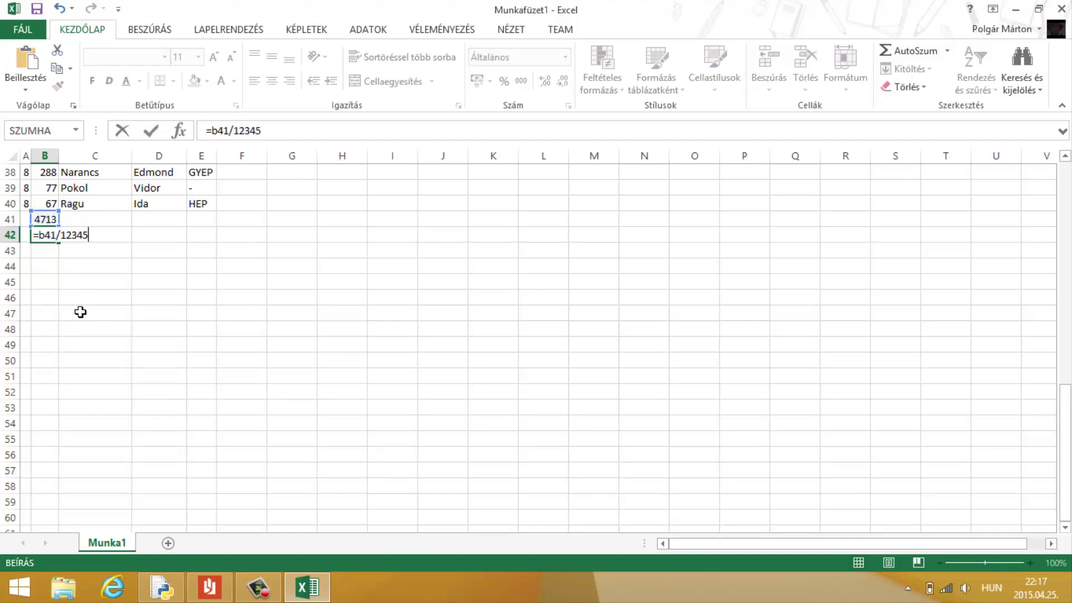
pyautogui.press('Return')
# Step: Format the turnout in cell B42 as a percentage with two decimal places
pyautogui.click(46, 235)
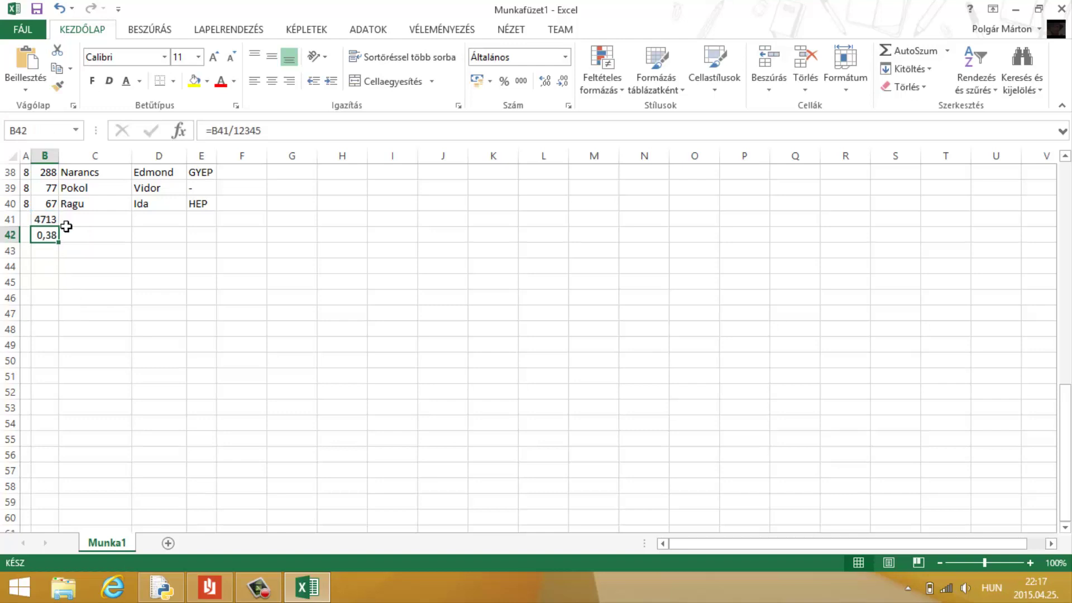
pyautogui.click(505, 80)
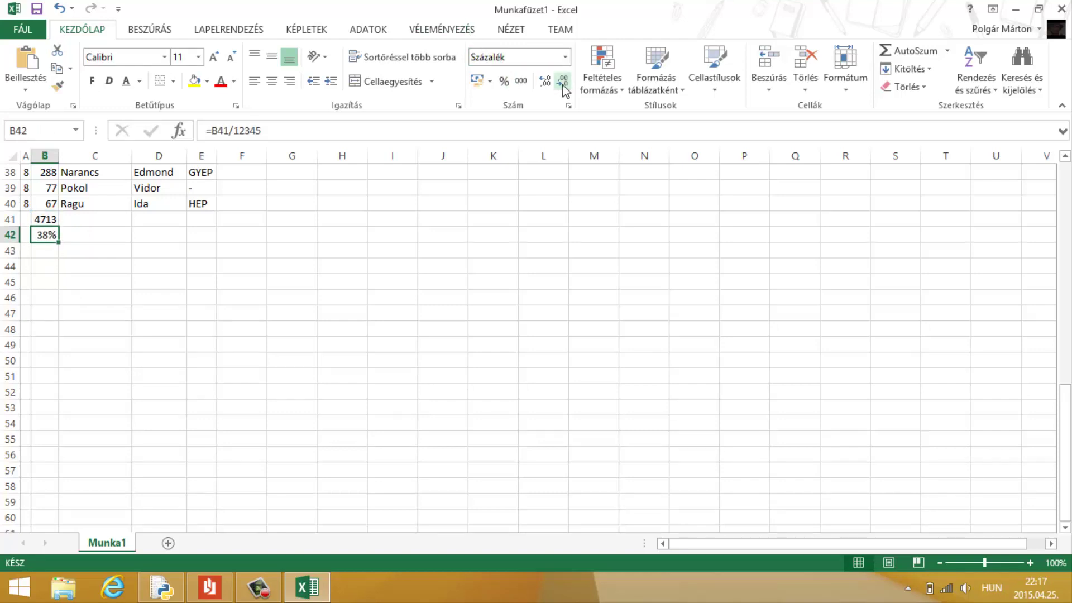
pyautogui.click(544, 81)
pyautogui.click(544, 81)
pyautogui.click(427, 270)
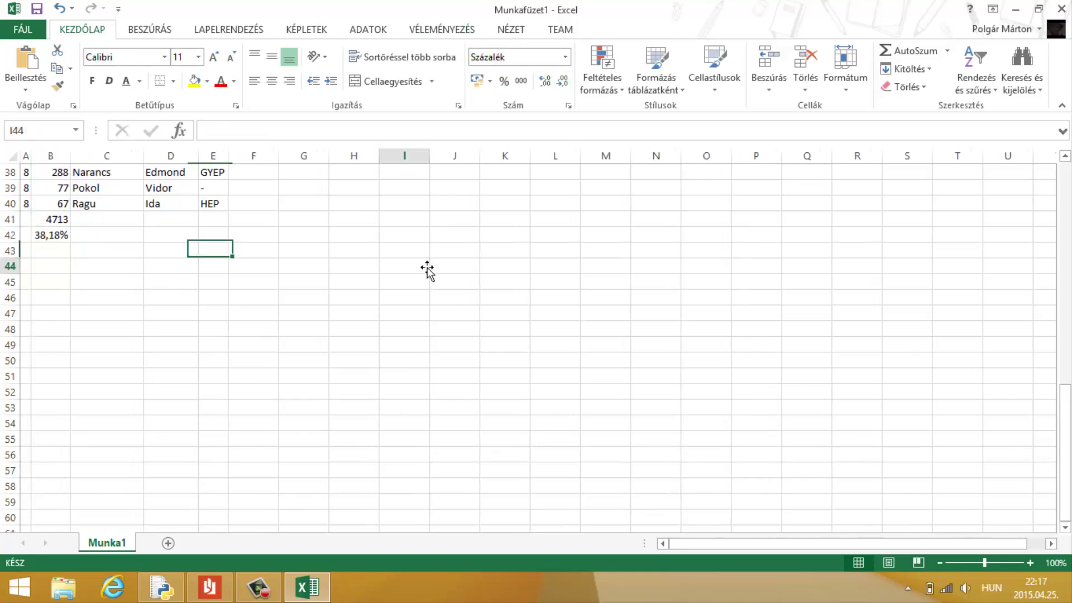
pyautogui.scroll(12, 427, 271)
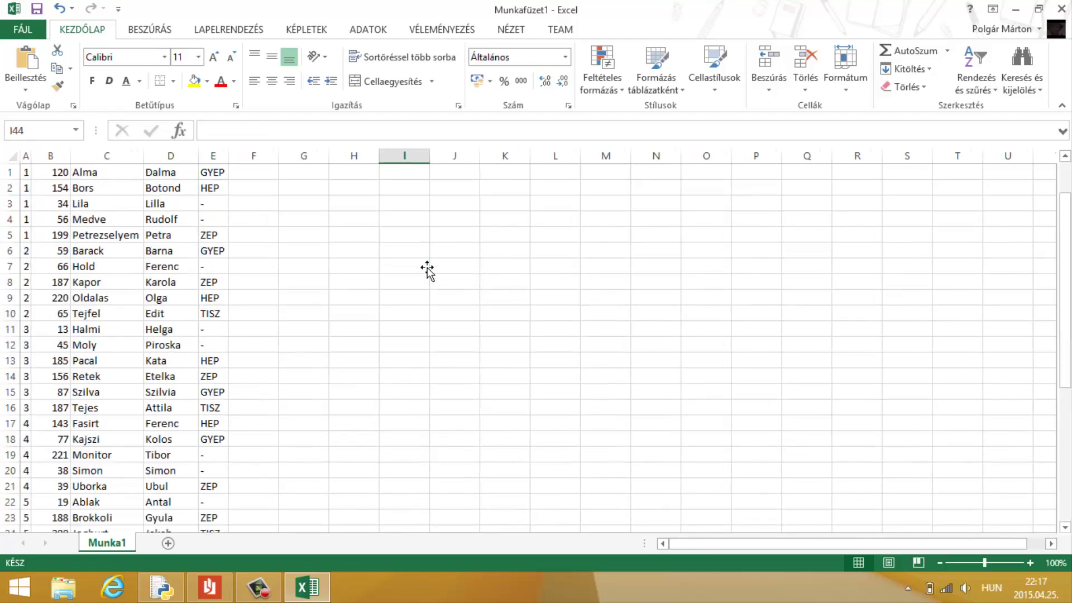
pyautogui.scroll(-4, 427, 271)
pyautogui.scroll(-5, 427, 270)
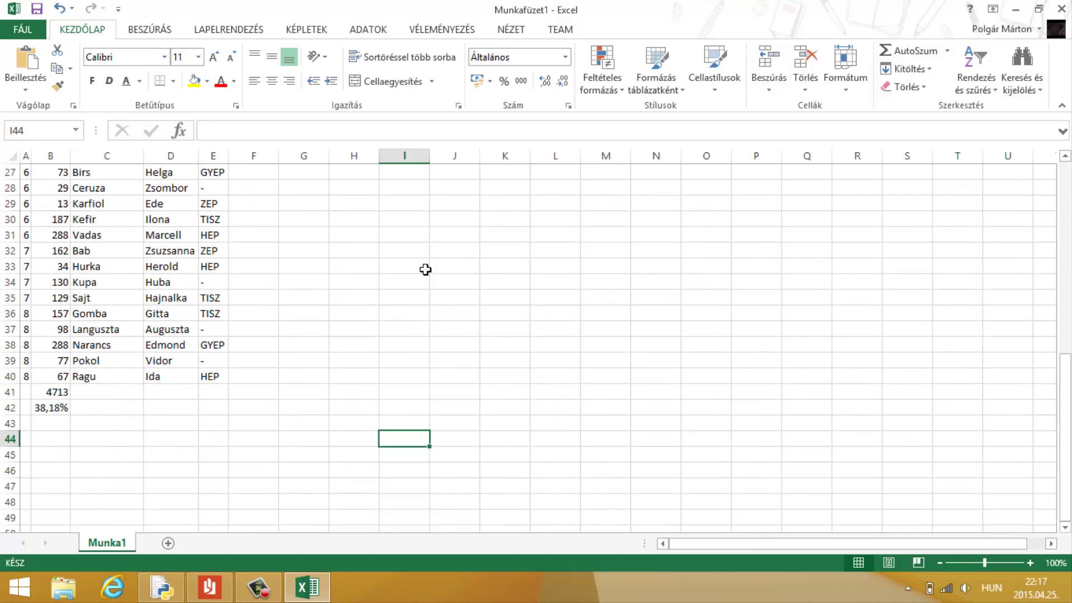
# Step: Read tasks 5 to 7 in the exam document Valasztas.pdf and return to the Excel workbook
pyautogui.moveTo(223, 598)
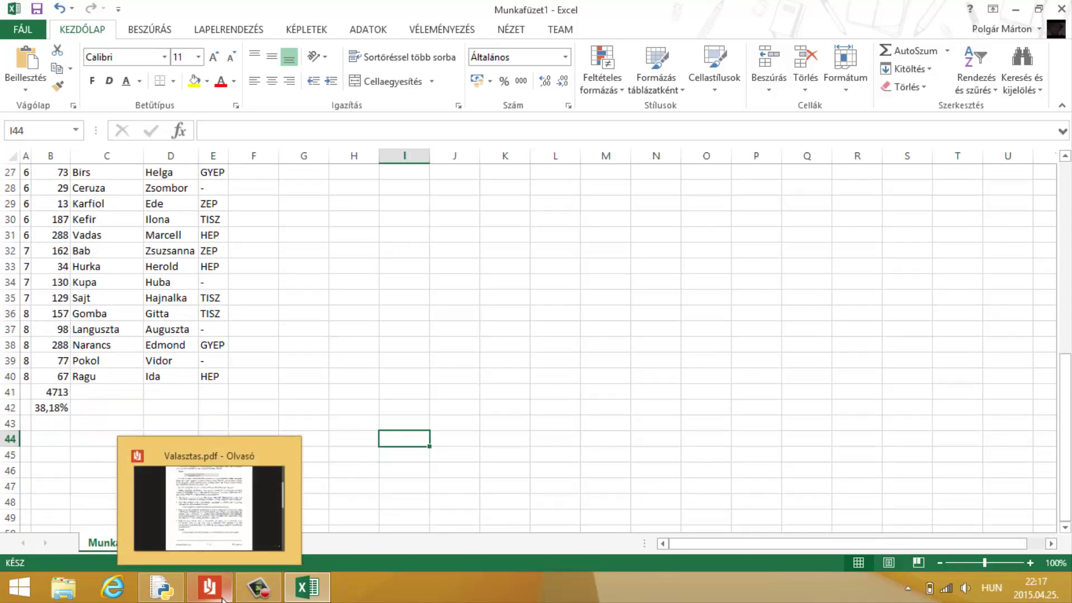
pyautogui.click(209, 587)
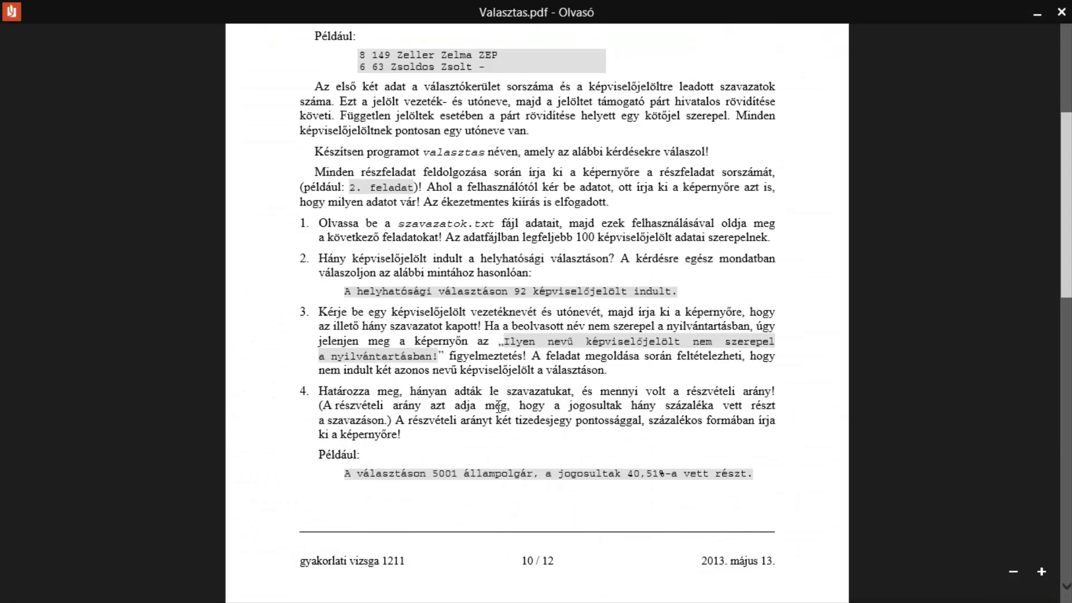
pyautogui.scroll(-8, 498, 406)
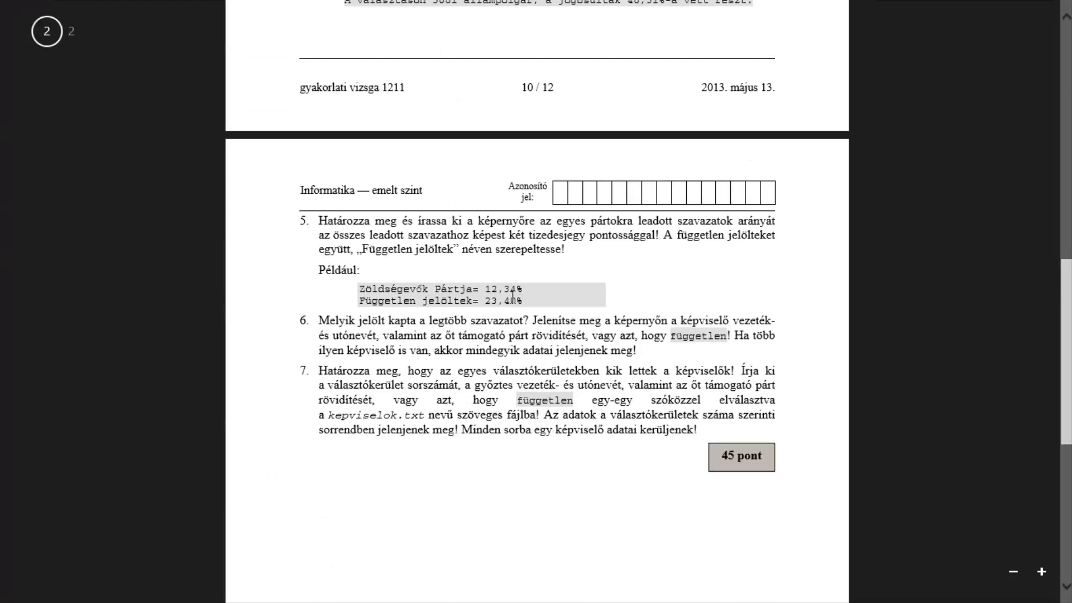
pyautogui.moveTo(3, 7)
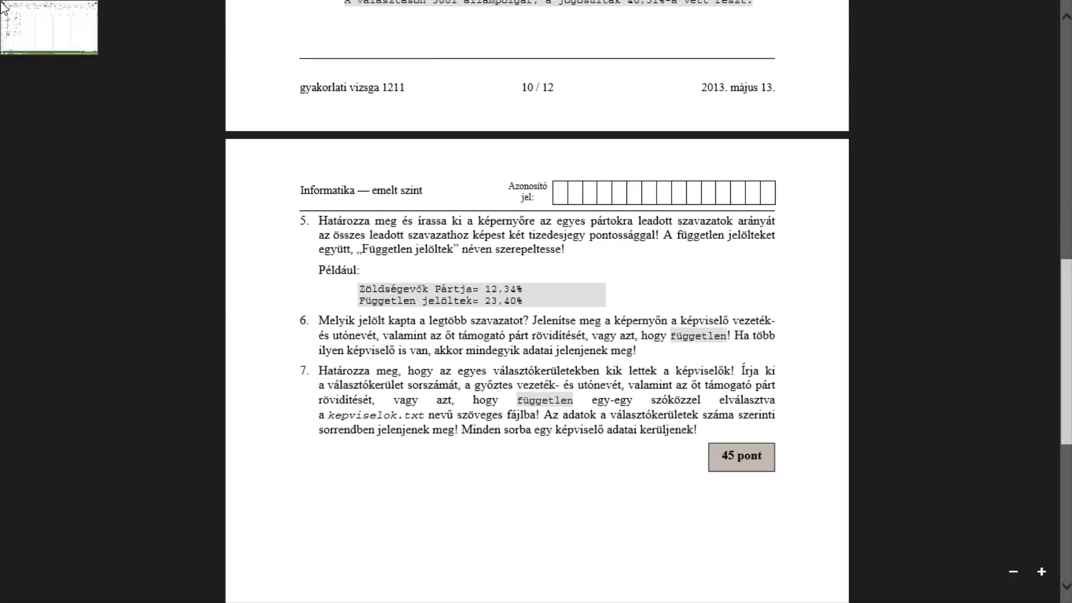
pyautogui.click(3, 7)
# Step: List the party codes GYEP, HEP, -, ZEP and TISZ in cells H1 to H5
pyautogui.scroll(9, 354, 168)
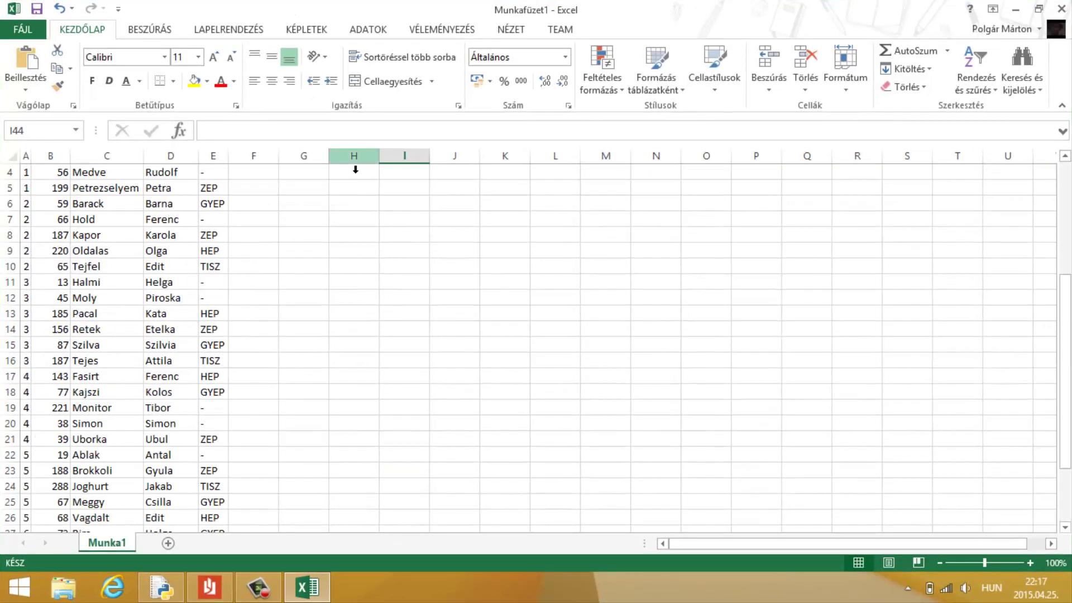
pyautogui.click(357, 177)
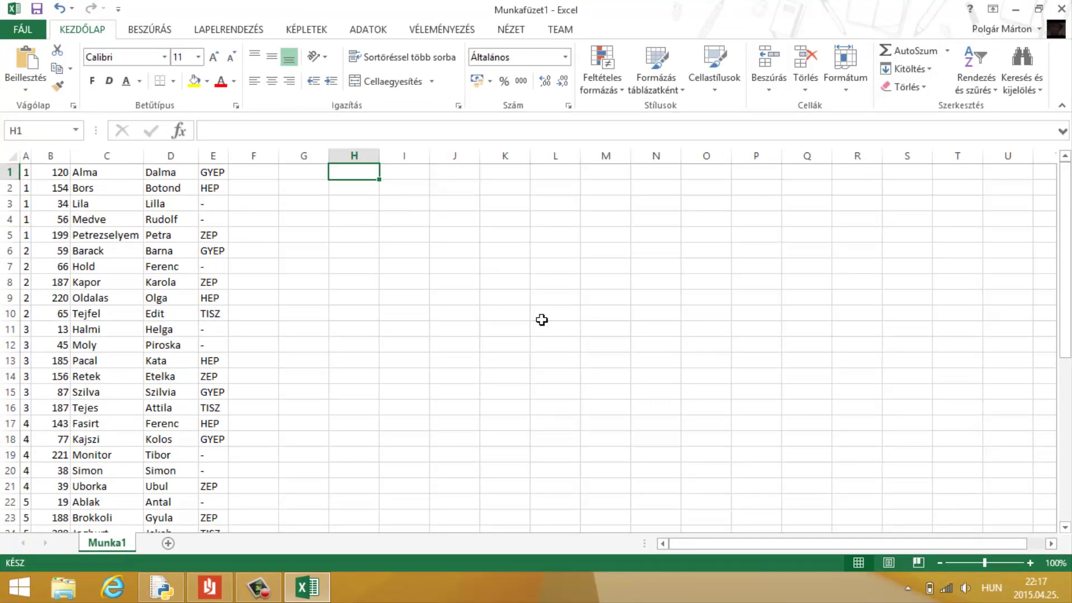
pyautogui.write('GYEP')
pyautogui.press('Return')
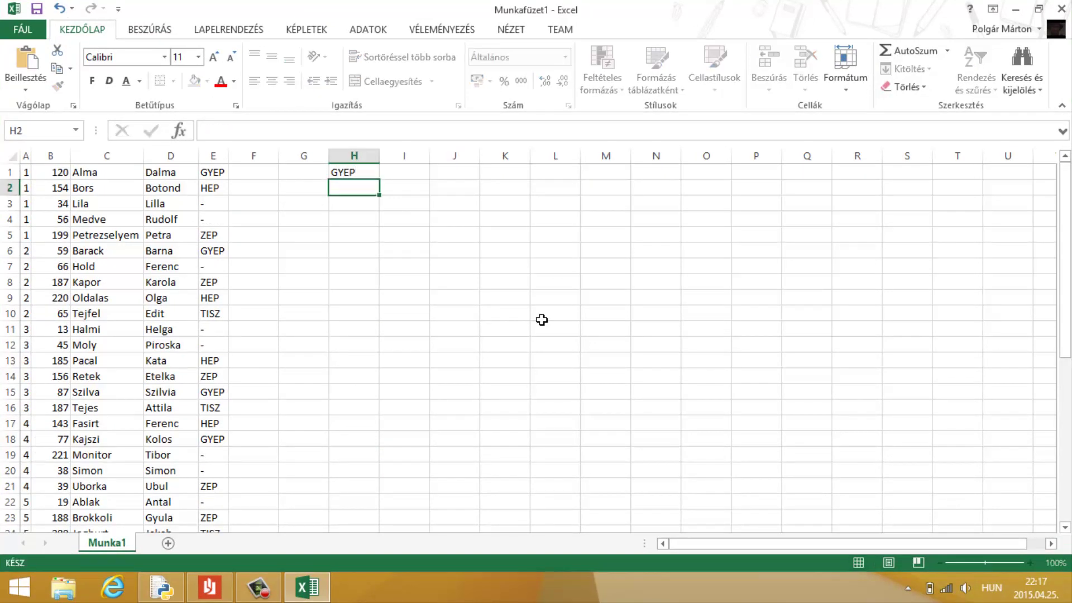
pyautogui.write('HEP')
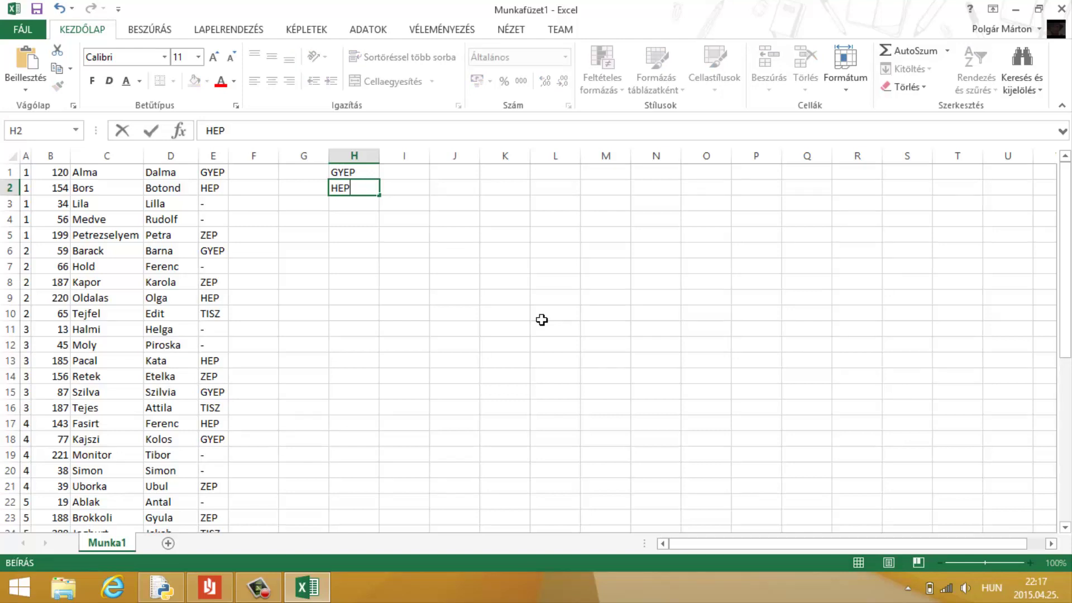
pyautogui.press('Return')
pyautogui.write('_')
pyautogui.press('BackSpace')
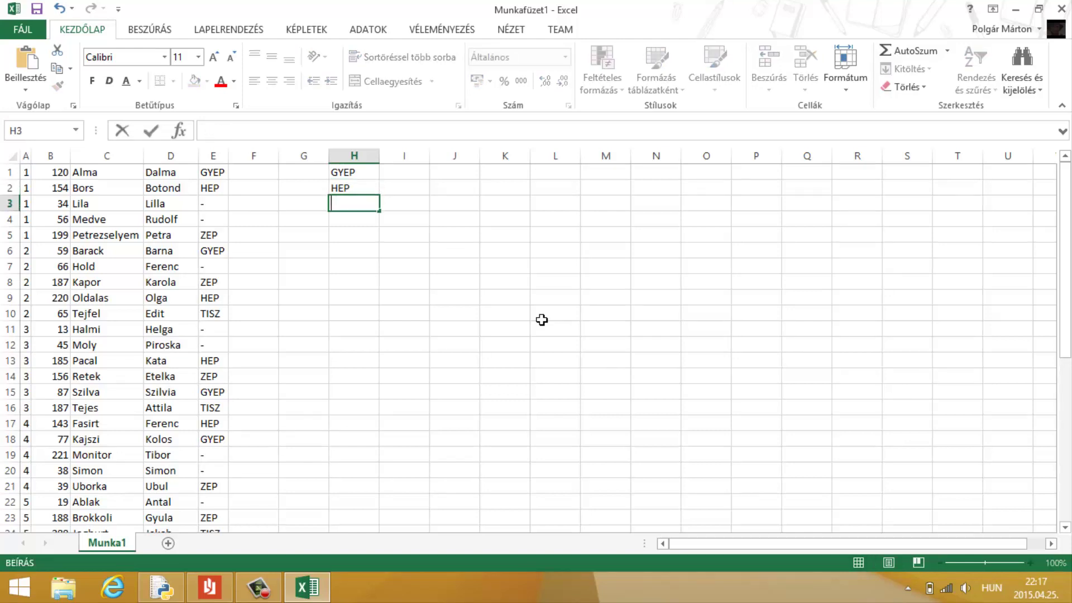
pyautogui.write('-')
pyautogui.press('Return')
pyautogui.write('ZEP')
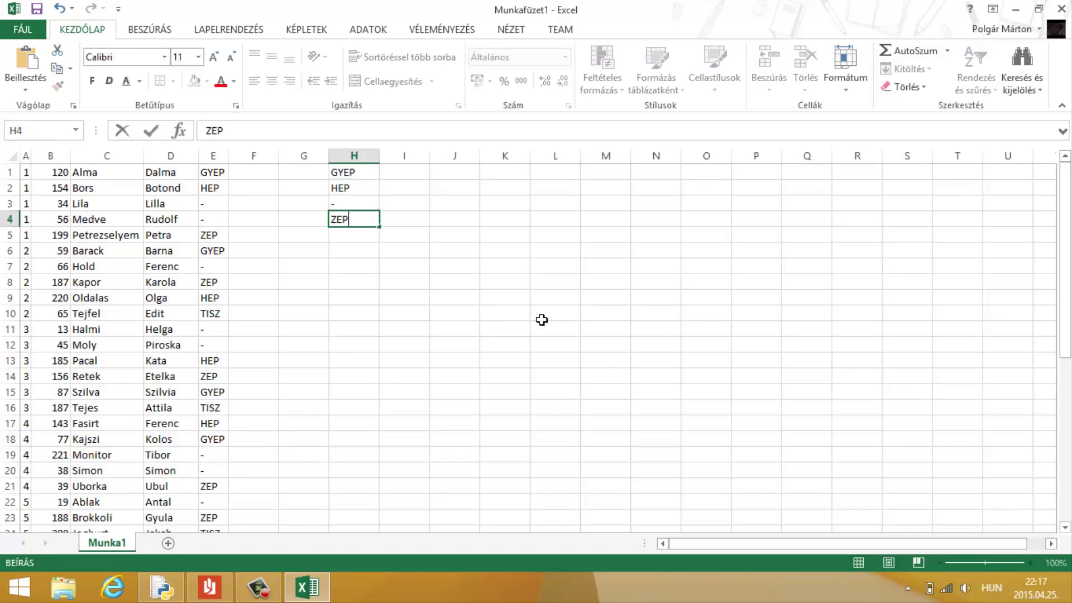
pyautogui.press('Return')
pyautogui.write('TISZ')
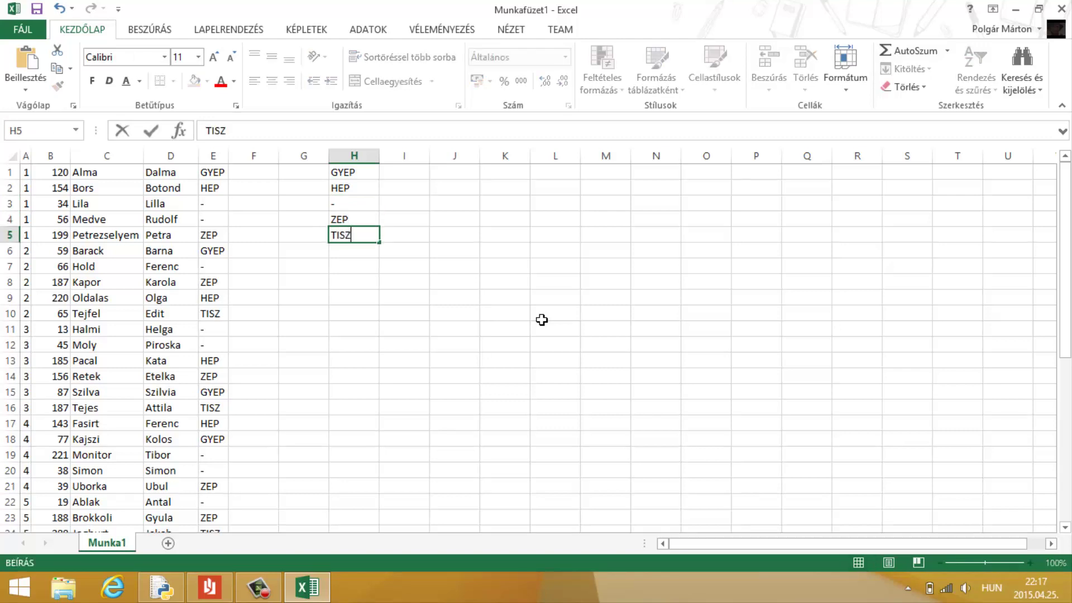
pyautogui.press('Return')
# Step: Select cell I1 beside the first party code and check the program's task 5 party shares in the Python shell
pyautogui.press('Up')
pyautogui.press('Up')
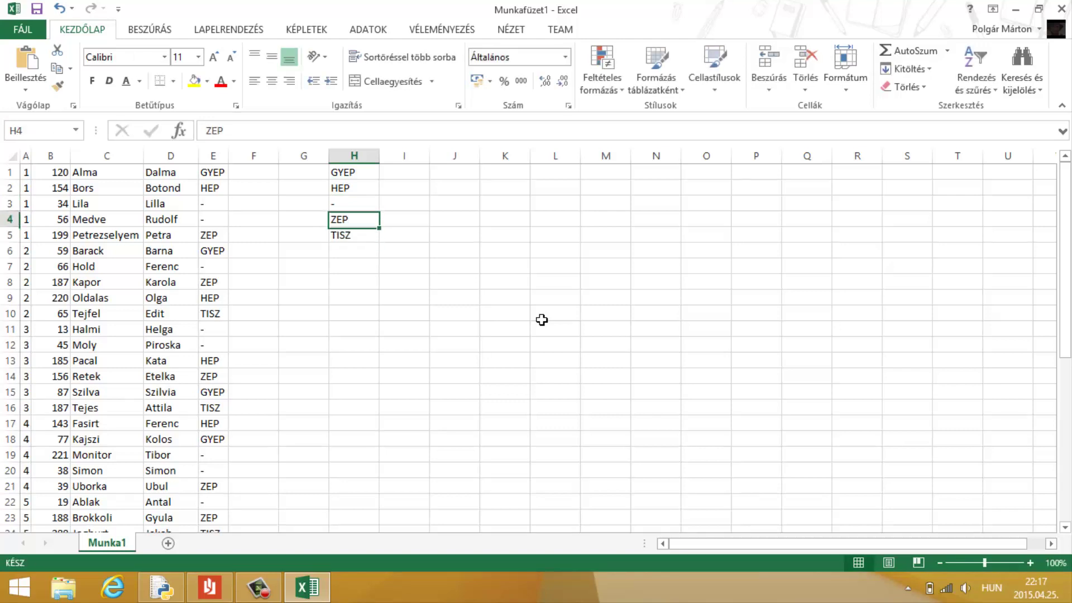
pyautogui.press('Up')
pyautogui.press('Right')
pyautogui.press('Up')
pyautogui.press('Up')
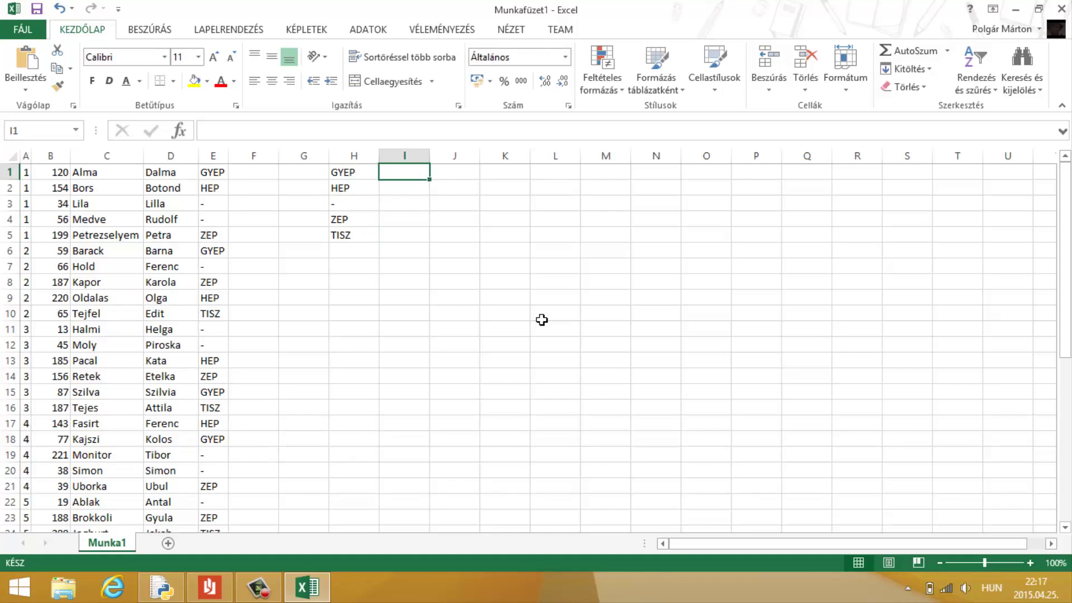
pyautogui.click(177, 593)
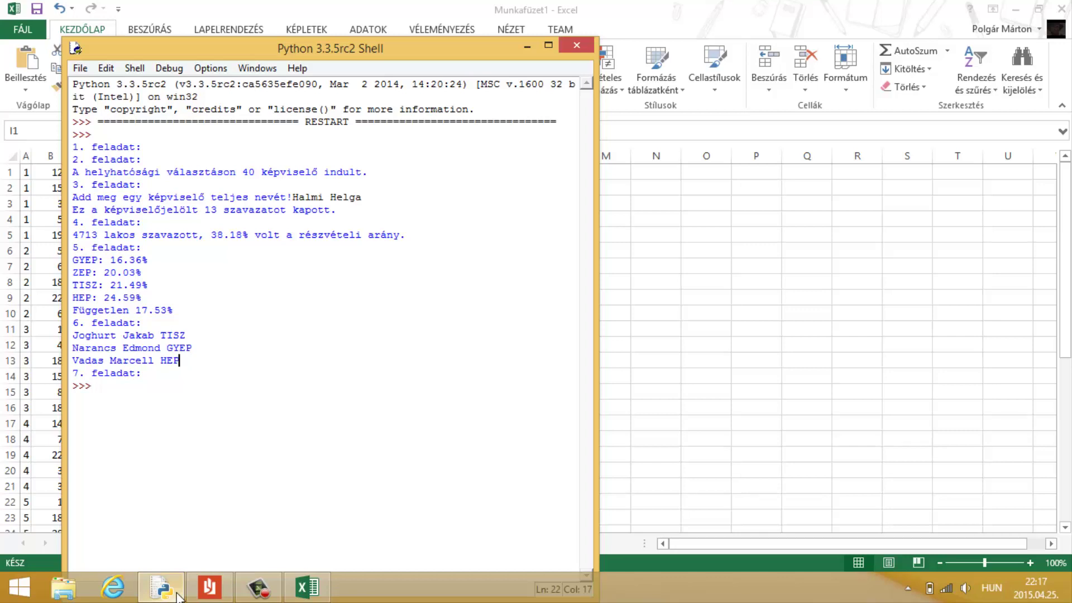
pyautogui.click(177, 594)
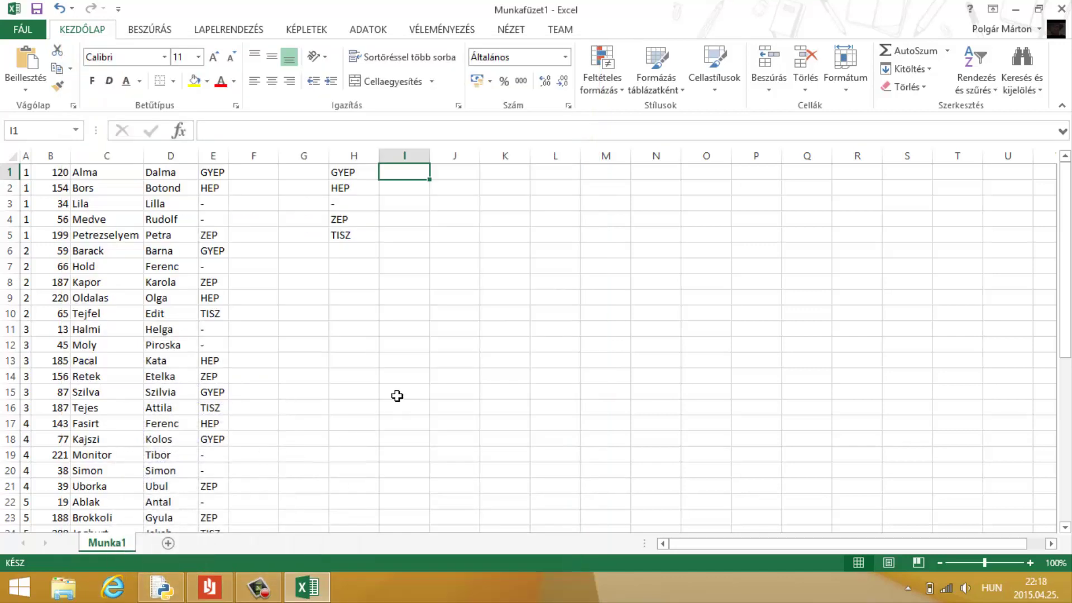
# Step: Sum the votes of the party in H1 in cell I1 with the formula =SZUMHA($E$1:$E$40;H1;$B$1:$B$40)
pyautogui.write('=SZU')
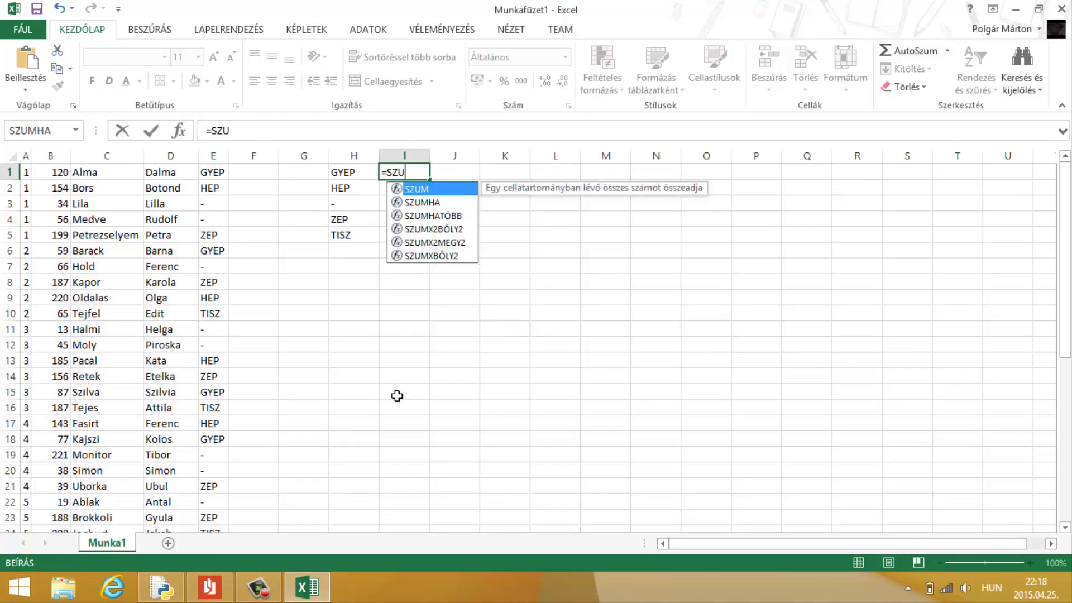
pyautogui.write('MHA(')
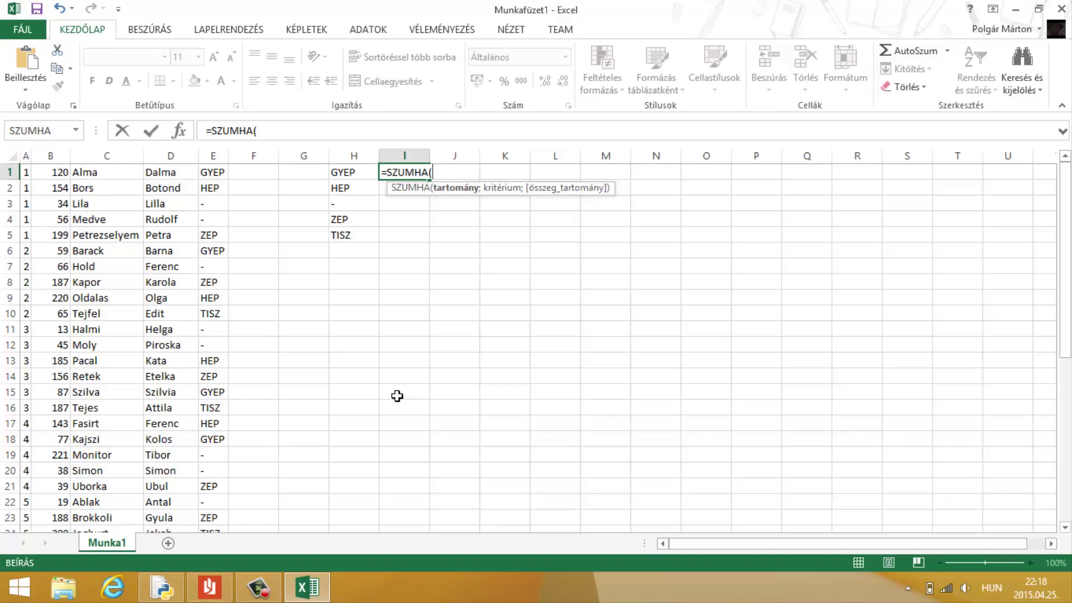
pyautogui.write('$E$1')
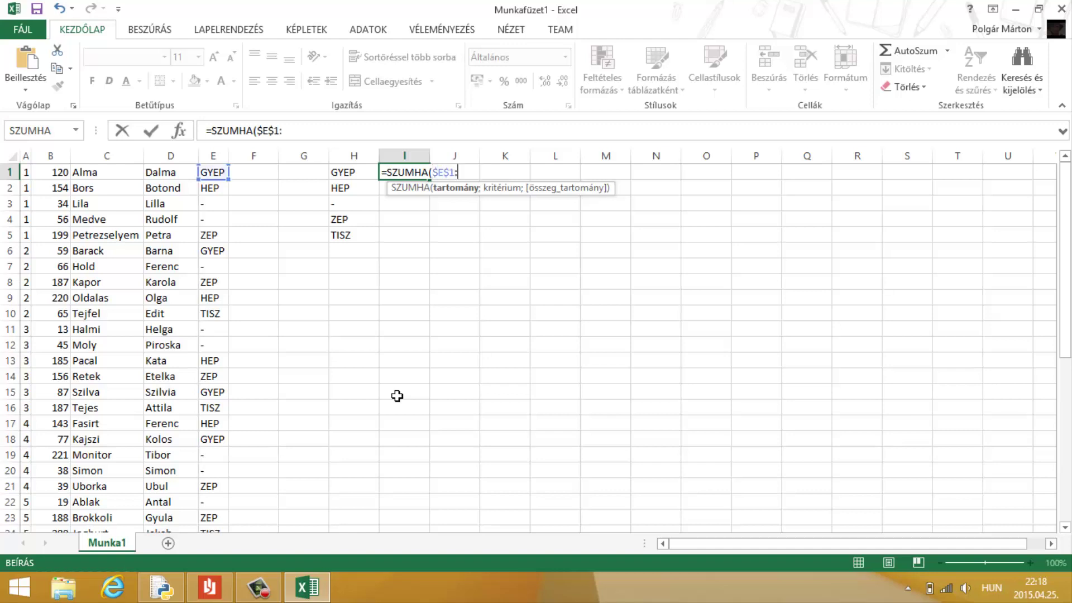
pyautogui.write(':$E$40')
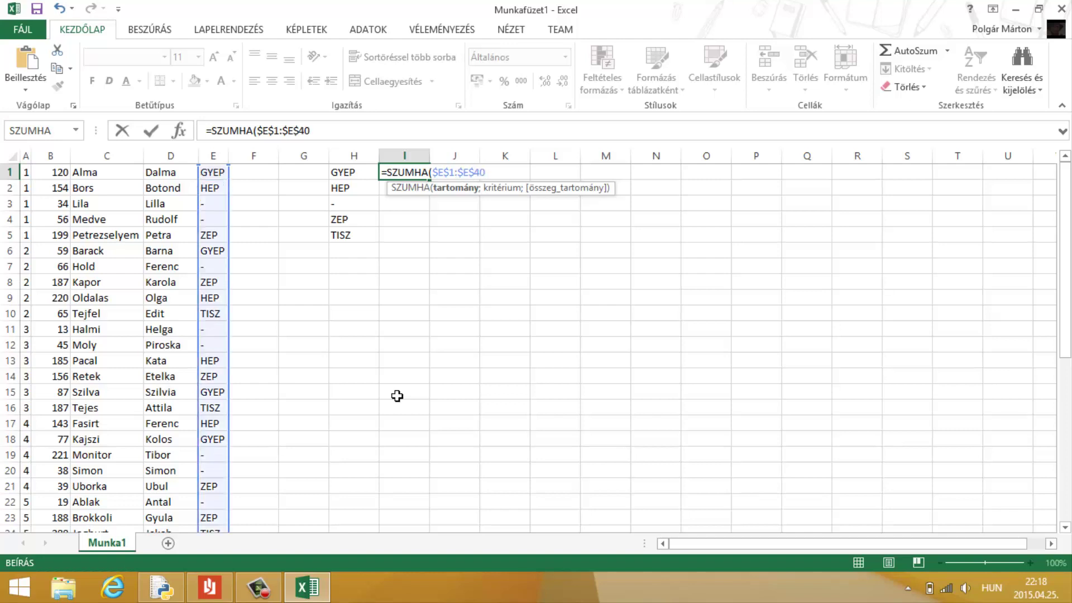
pyautogui.write(';')
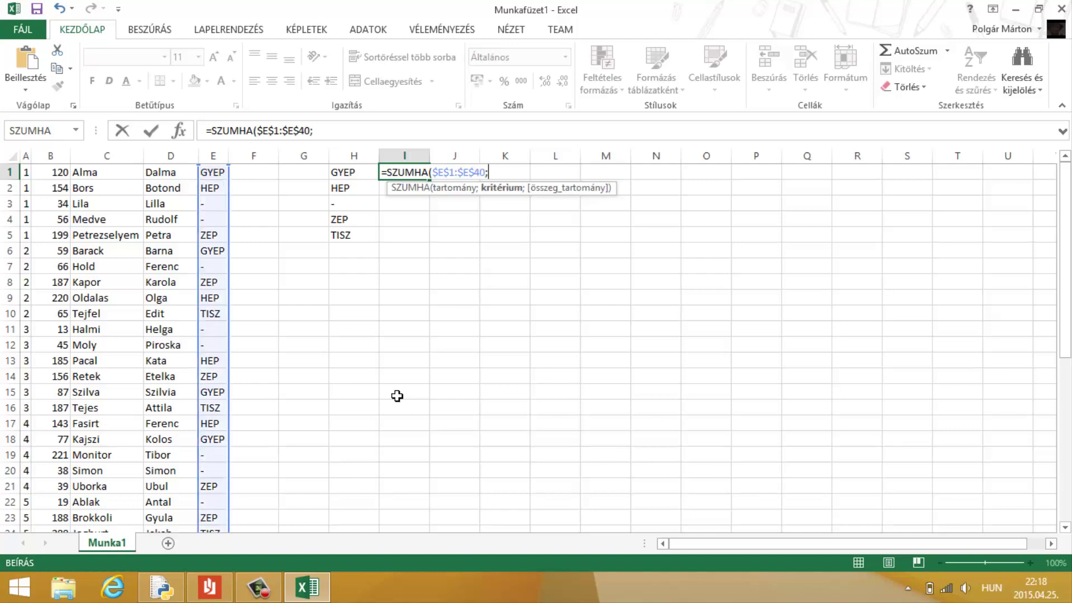
pyautogui.write('H1')
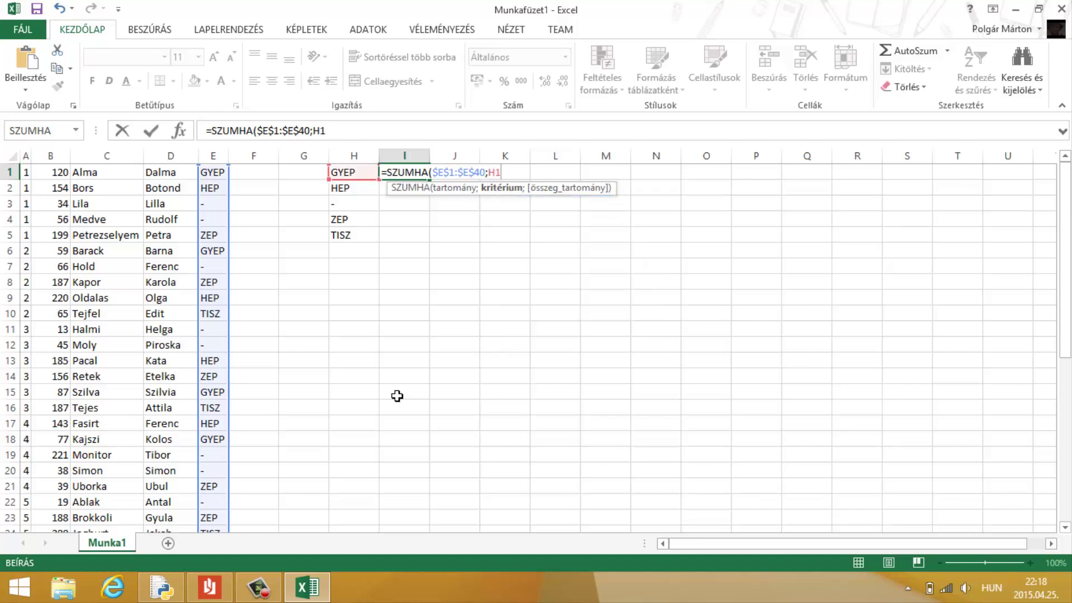
pyautogui.write(';')
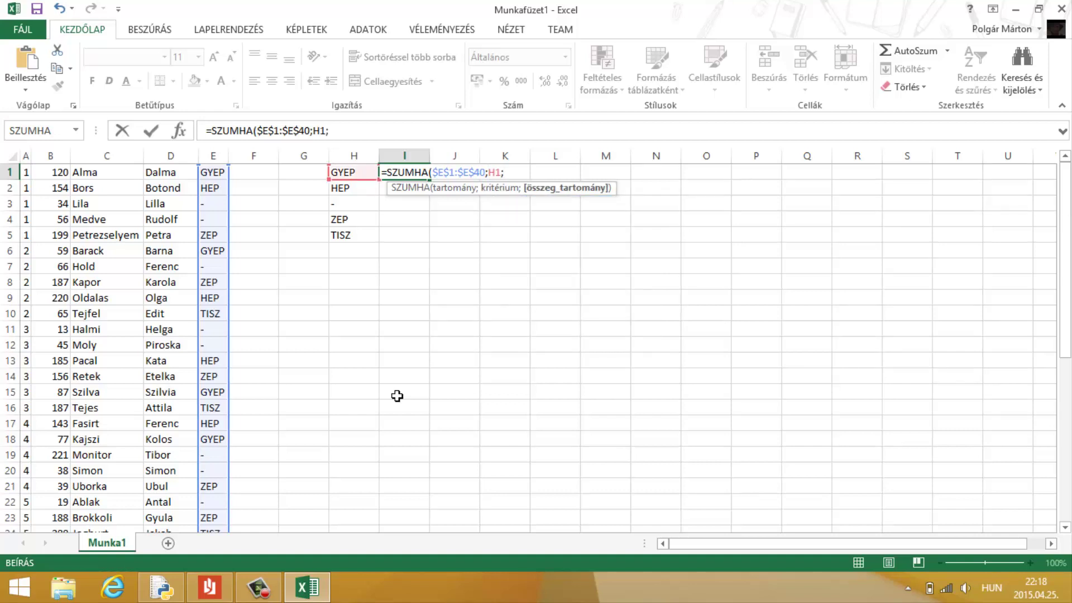
pyautogui.write('$B$1:$B')
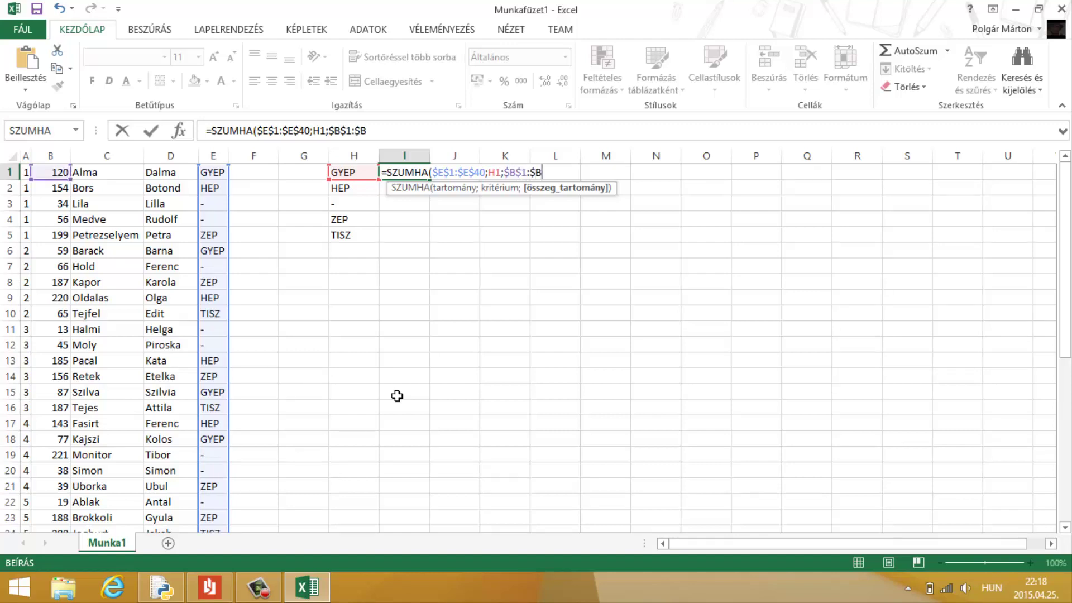
pyautogui.write('$40')
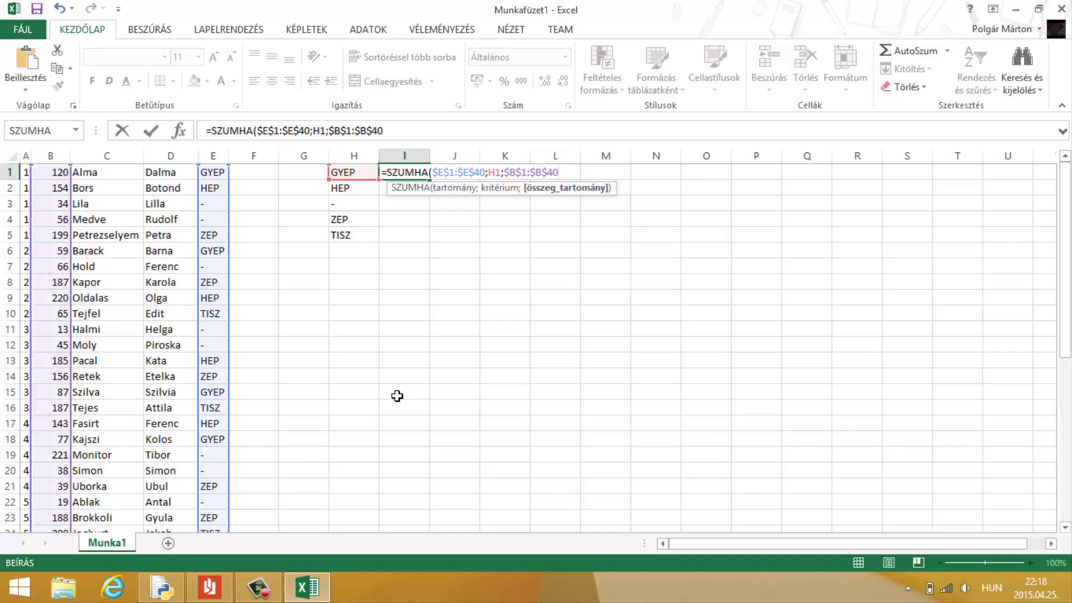
pyautogui.write(')')
pyautogui.press('Return')
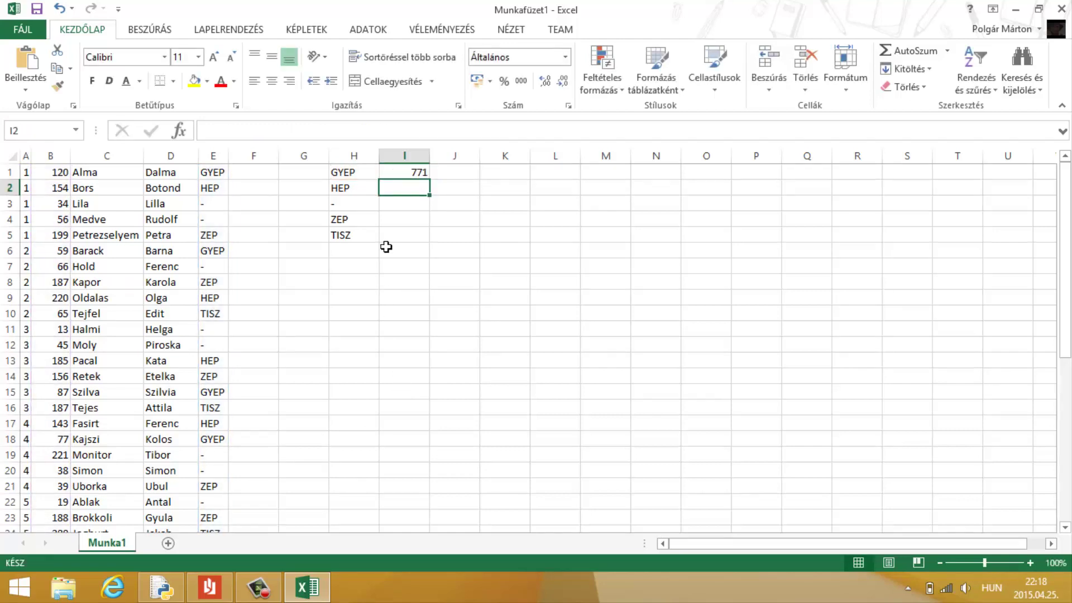
# Step: Extend the SZUMHA formula in cell I1 by dividing its result by 12345
pyautogui.click(404, 171)
pyautogui.click(419, 132)
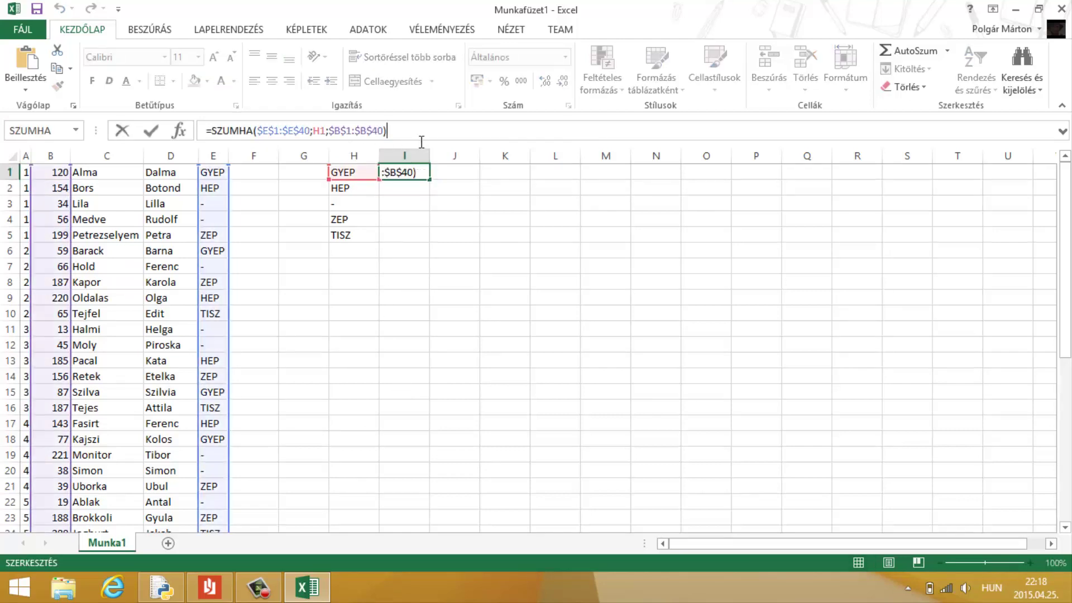
pyautogui.write('/12345')
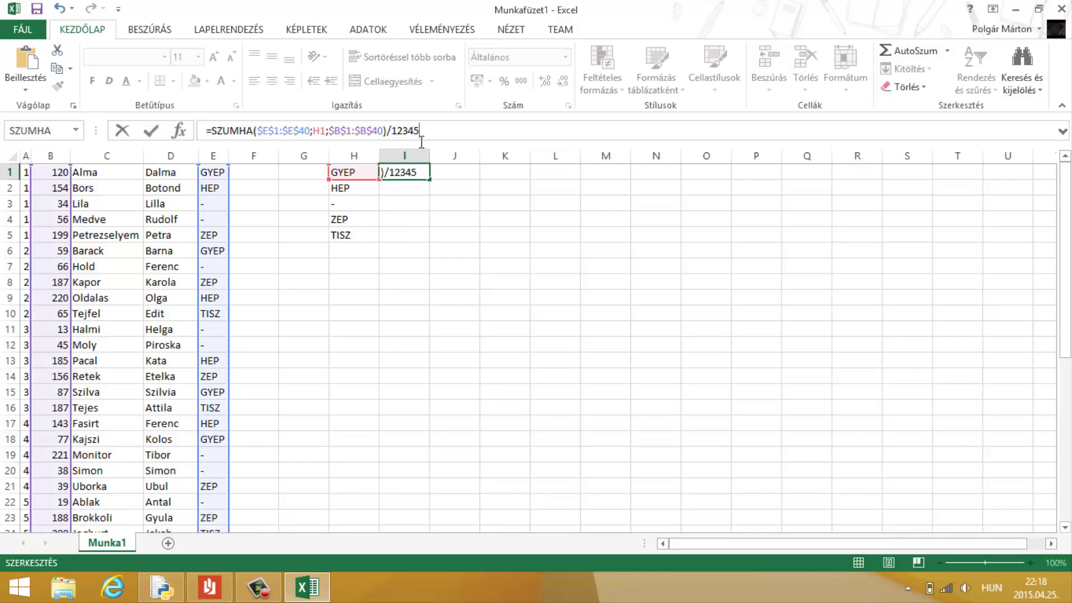
pyautogui.press('Return')
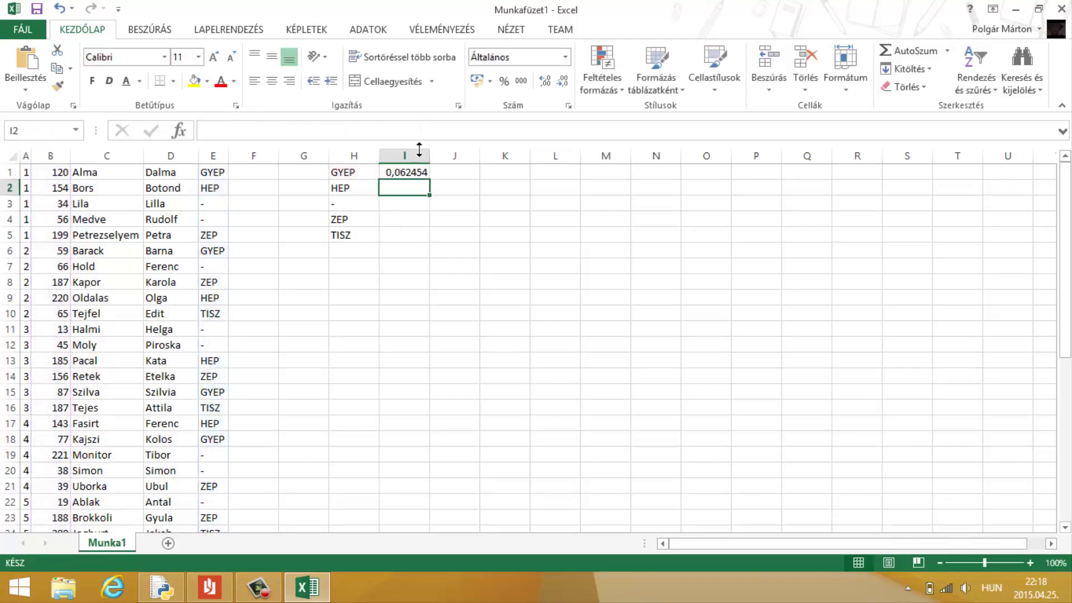
# Step: Copy the formula from I1 down to I5 and format the party shares as percentages
pyautogui.click(411, 174)
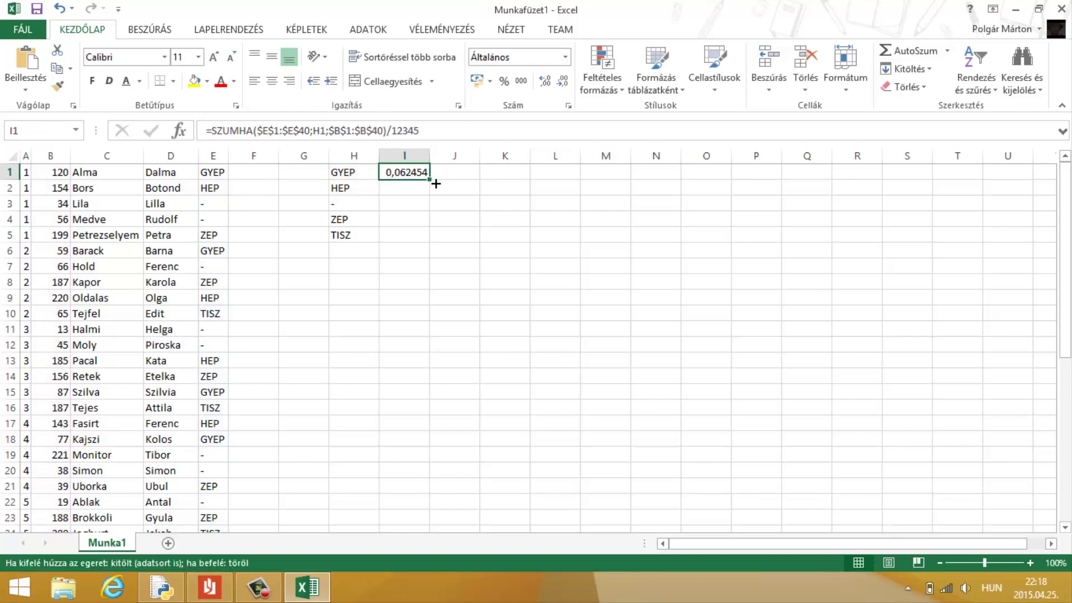
pyautogui.moveTo(435, 185); pyautogui.dragTo(436, 248)
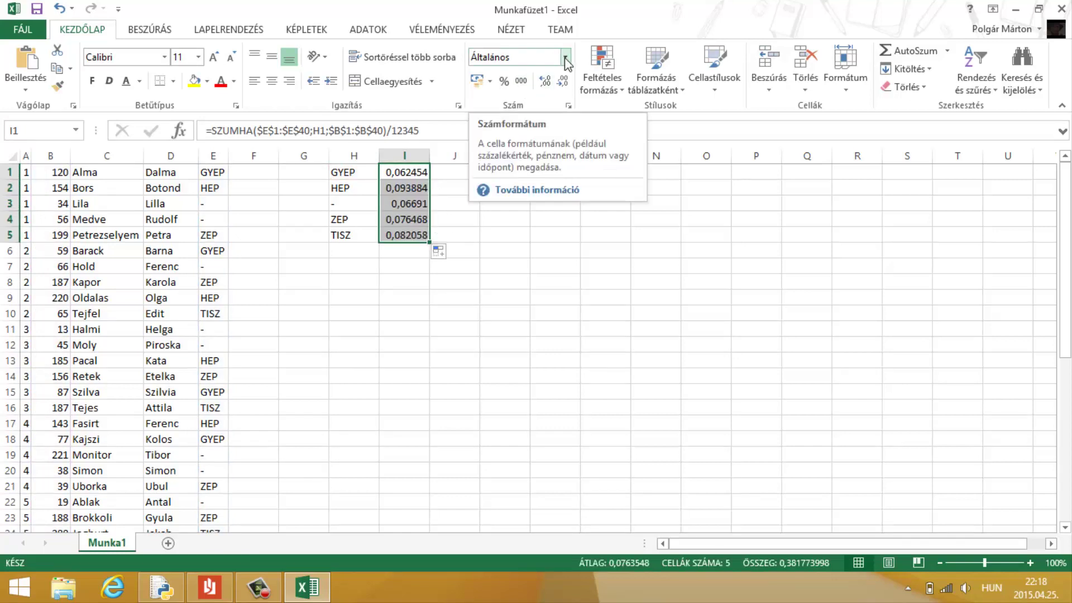
pyautogui.click(504, 81)
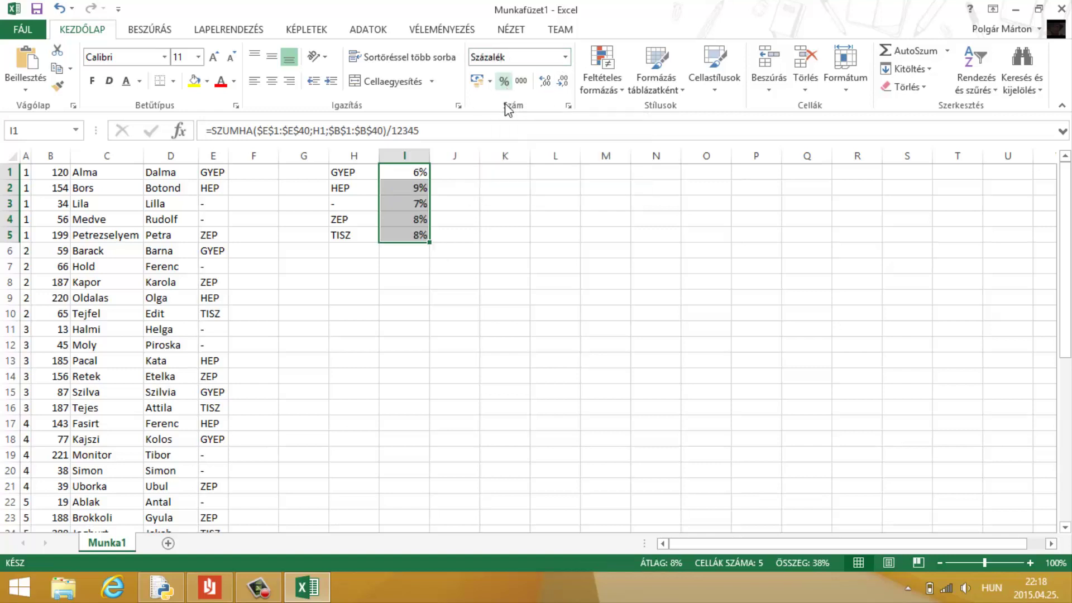
# Step: Inspect the share formula in cell I1 and the total votes formula in cell B41
pyautogui.click(413, 177)
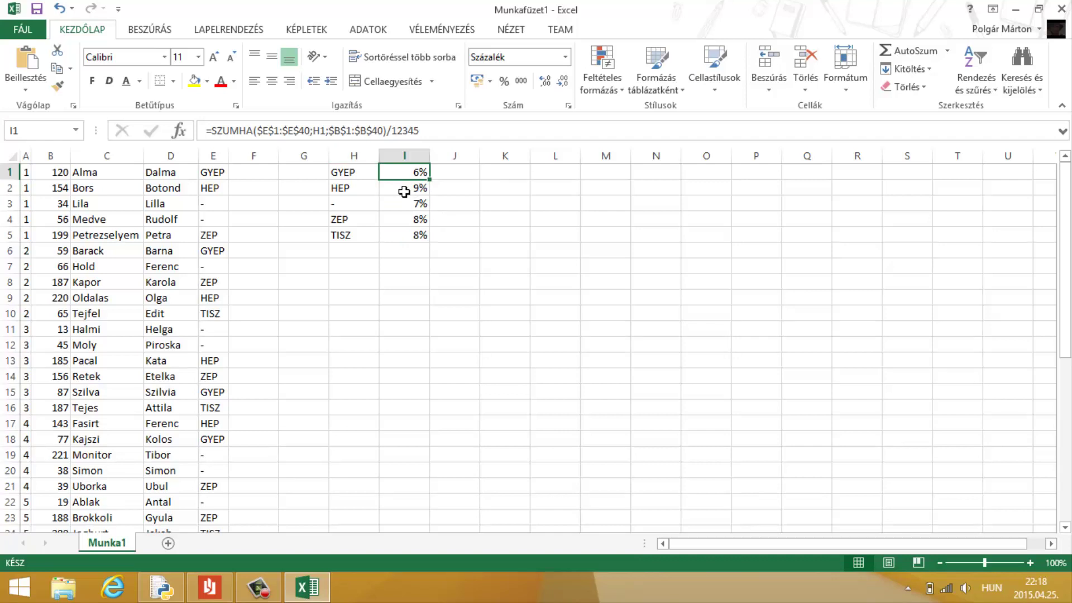
pyautogui.click(342, 274)
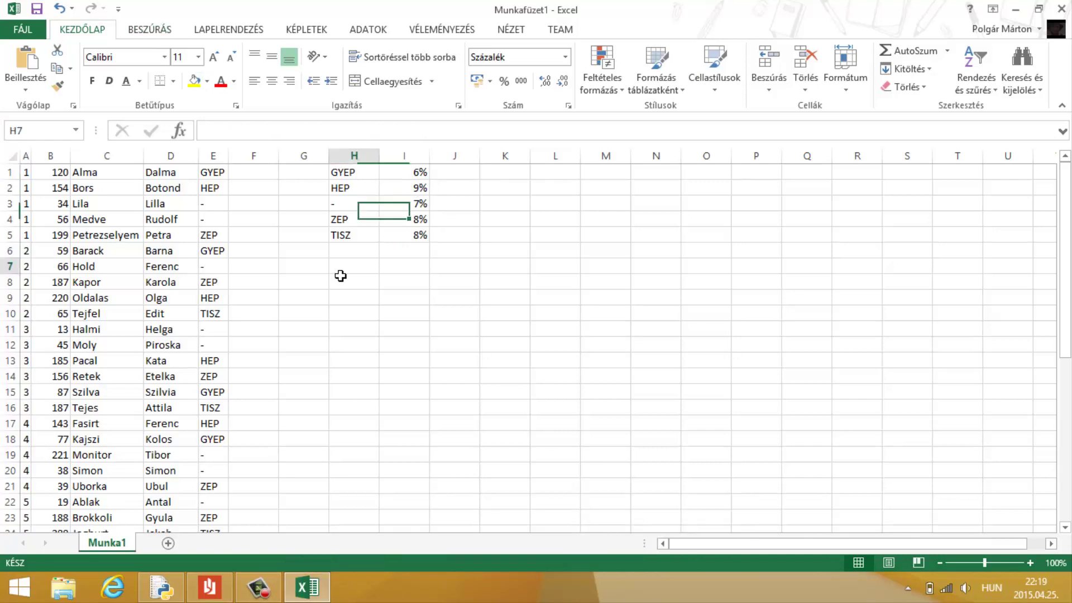
pyautogui.scroll(-10, 340, 276)
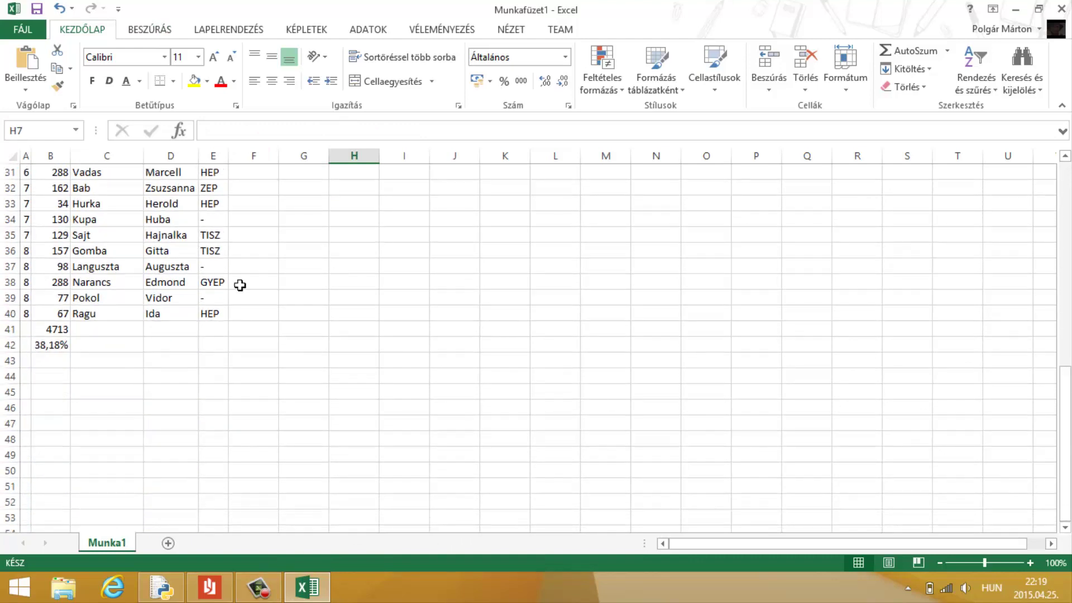
pyautogui.click(66, 331)
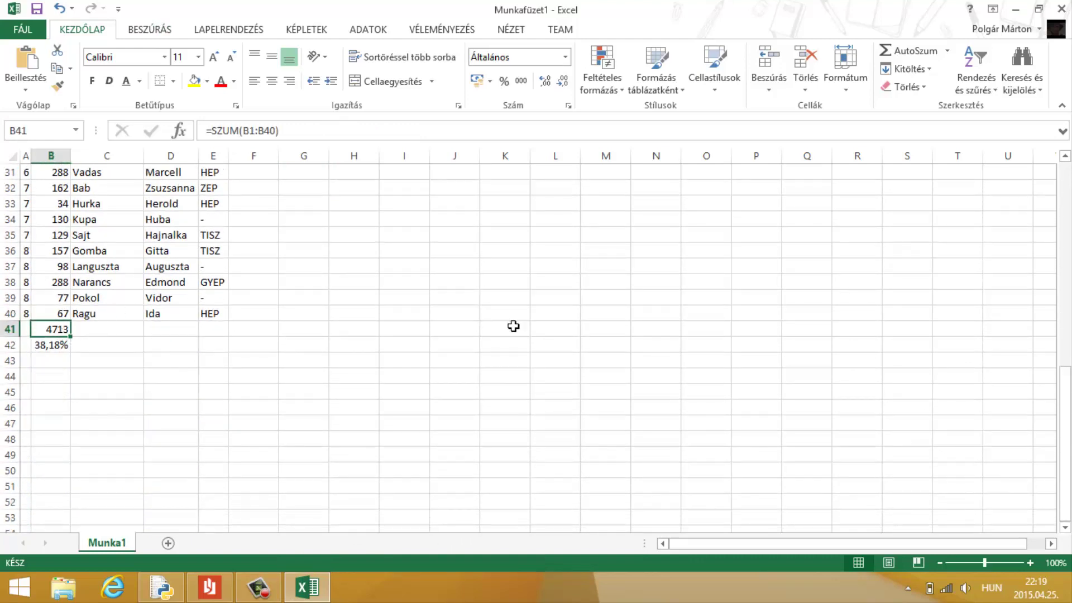
# Step: Change the divisor of the SZUMHA formula in cell I1 to the absolute reference $B$41
pyautogui.scroll(2, 513, 326)
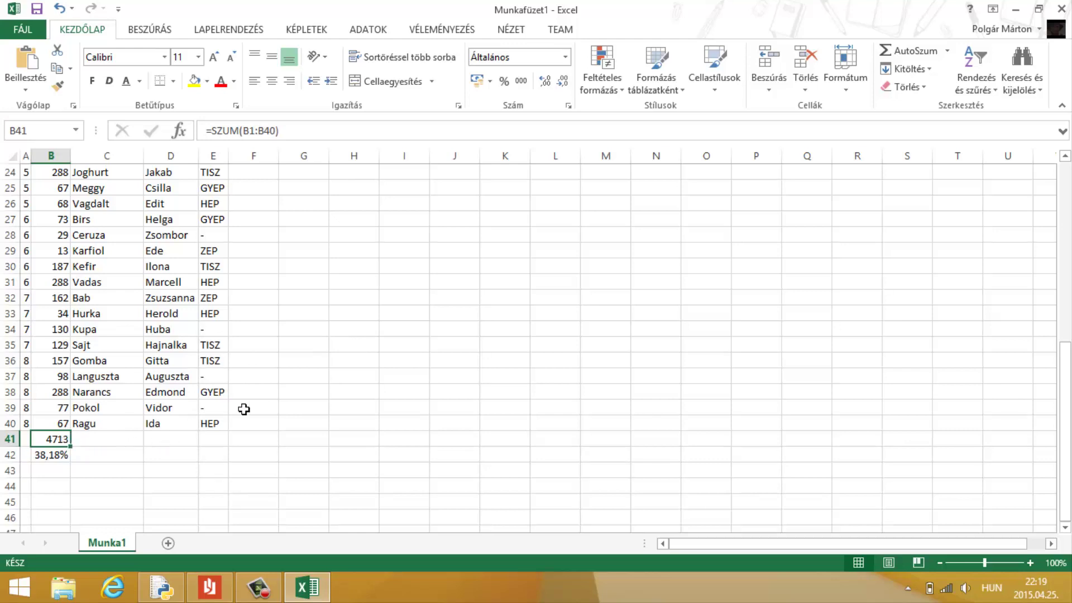
pyautogui.scroll(8, 242, 409)
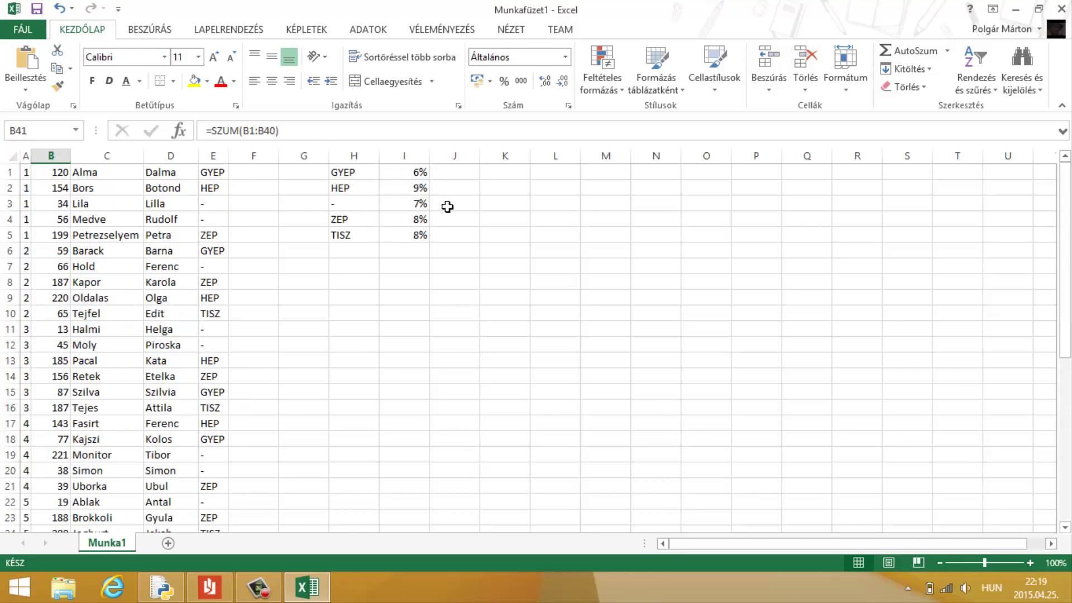
pyautogui.click(413, 173)
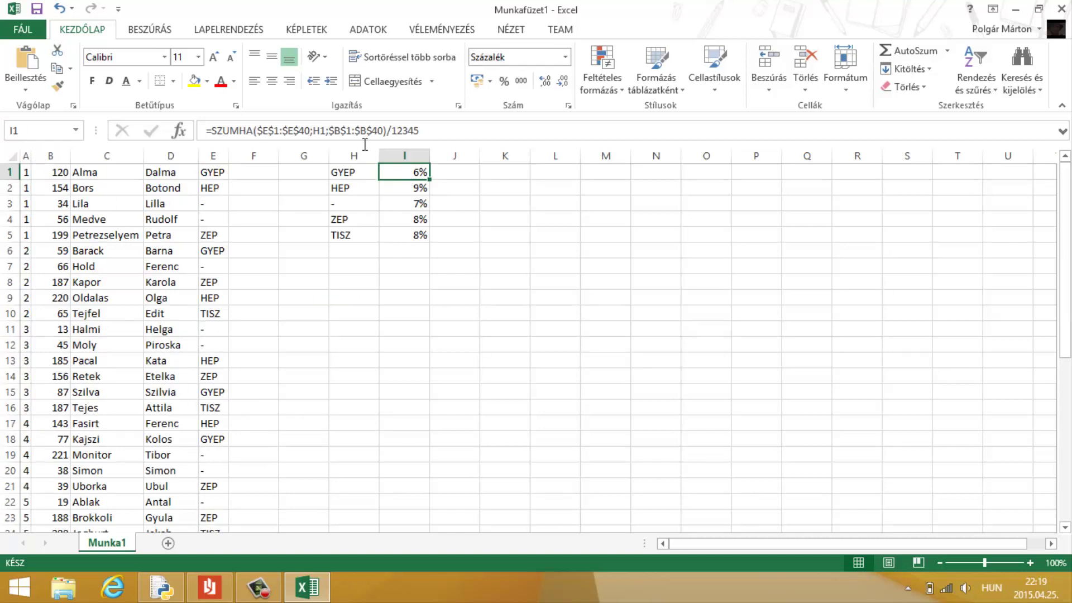
pyautogui.moveTo(390, 131); pyautogui.dragTo(533, 133)
pyautogui.write('$B$')
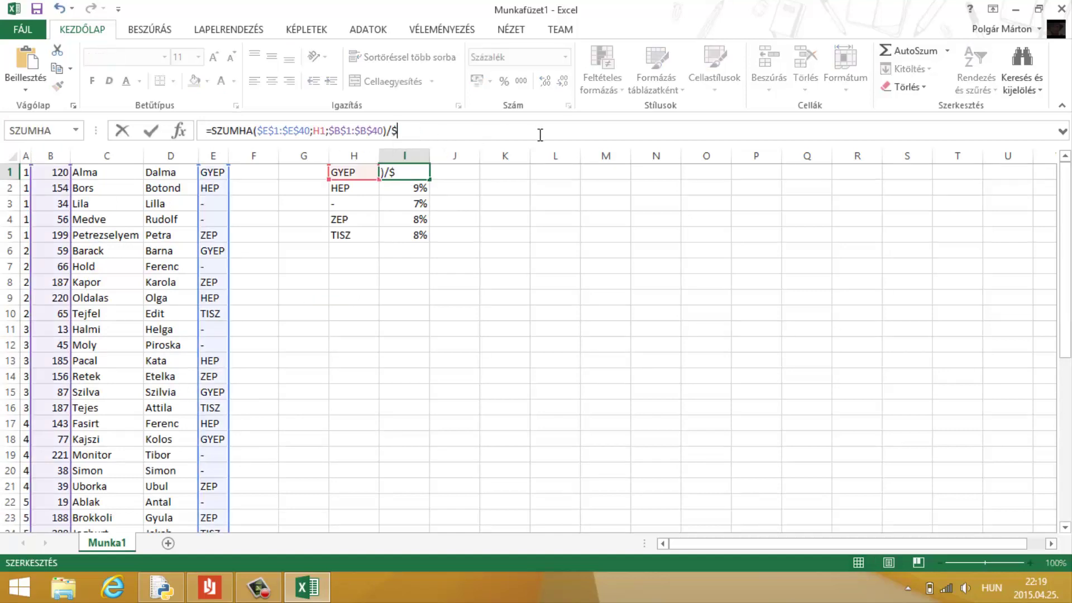
pyautogui.write('41')
pyautogui.press('Return')
# Step: Copy the formula from I1 down to I5 and show the party shares with two decimal places
pyautogui.press('Up')
pyautogui.moveTo(432, 181); pyautogui.dragTo(435, 244)
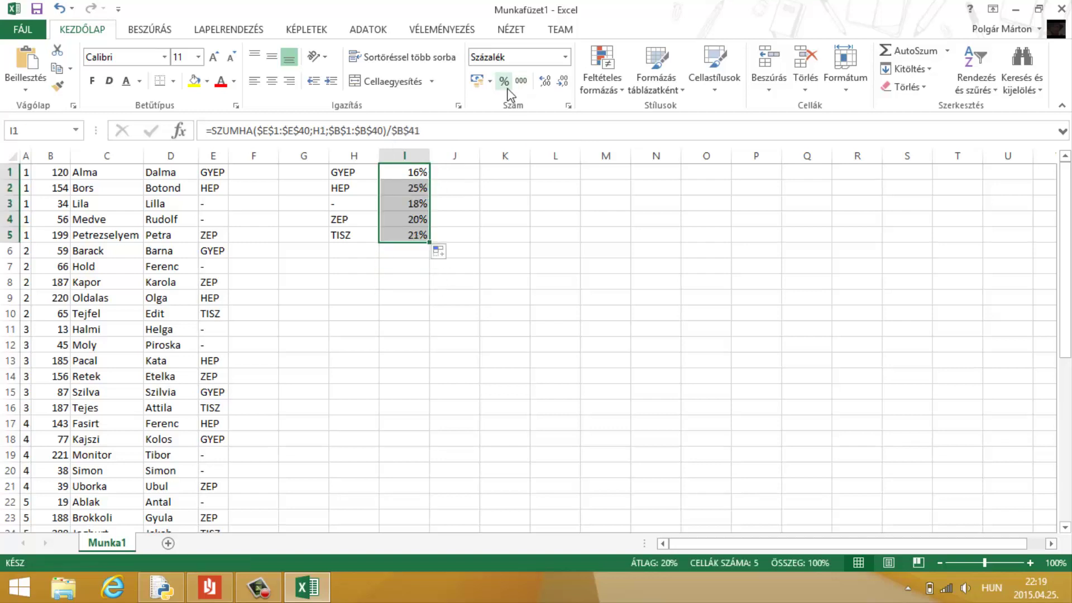
pyautogui.click(545, 81)
pyautogui.click(545, 81)
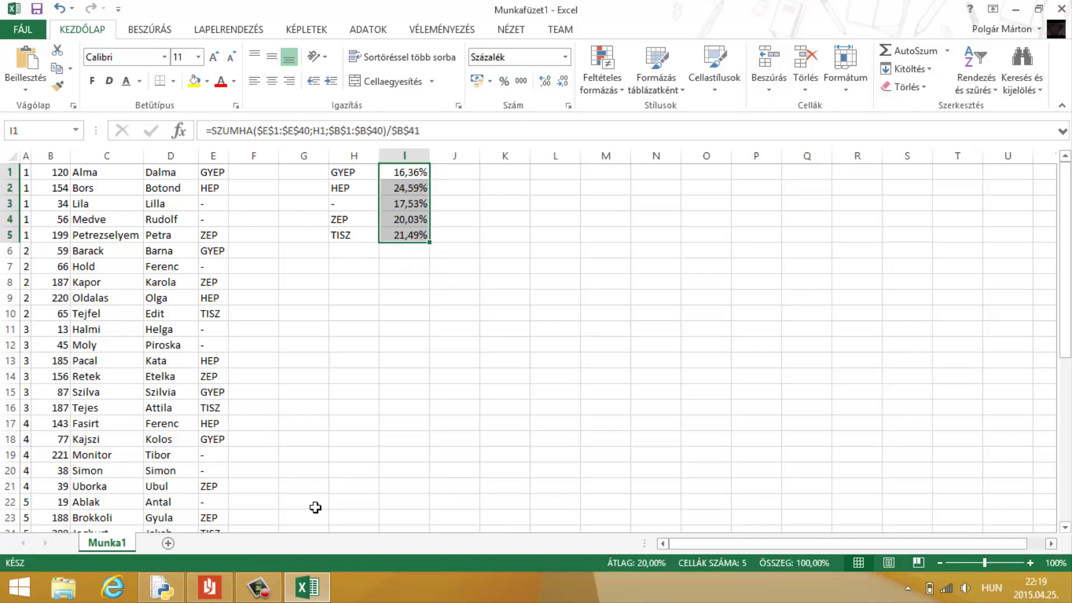
# Step: Switch to the Python Shell and compare its task 5 party percentages with the shares in column I
pyautogui.click(223, 539)
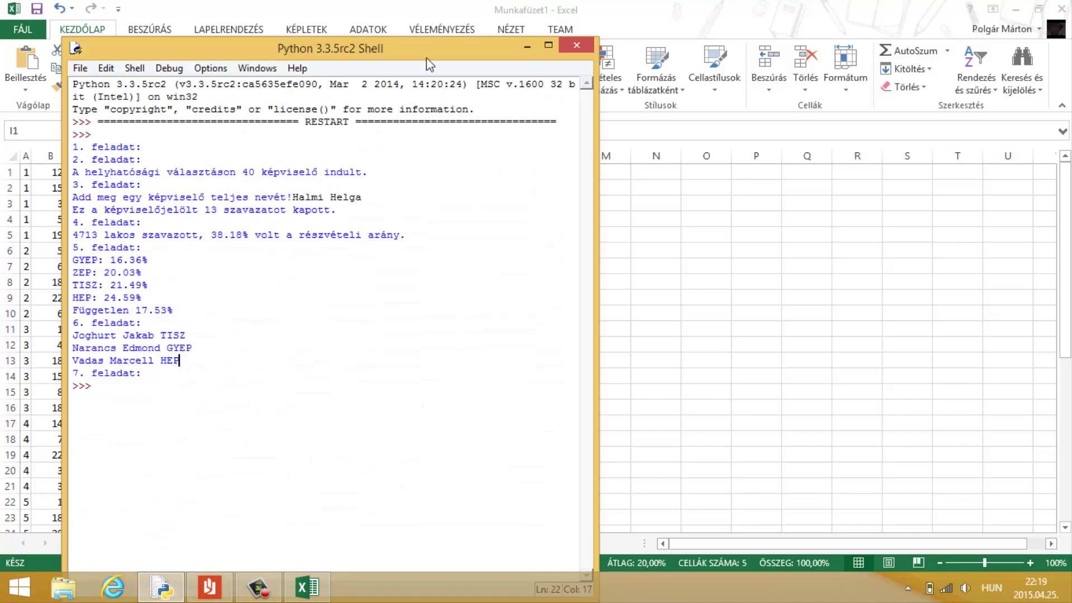
pyautogui.moveTo(428, 55); pyautogui.dragTo(930, 102)
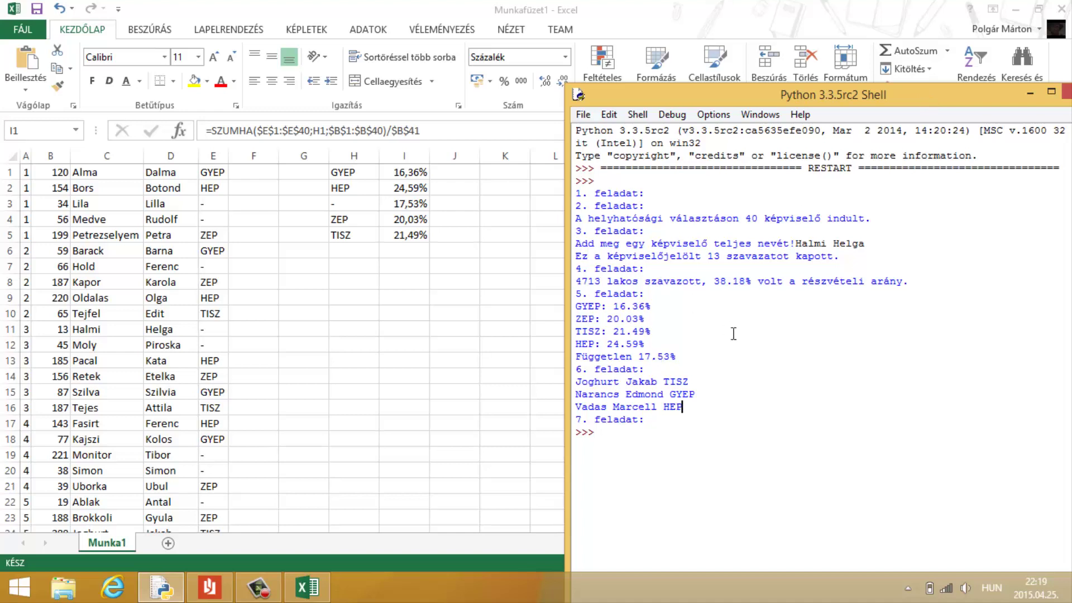
pyautogui.click(1028, 91)
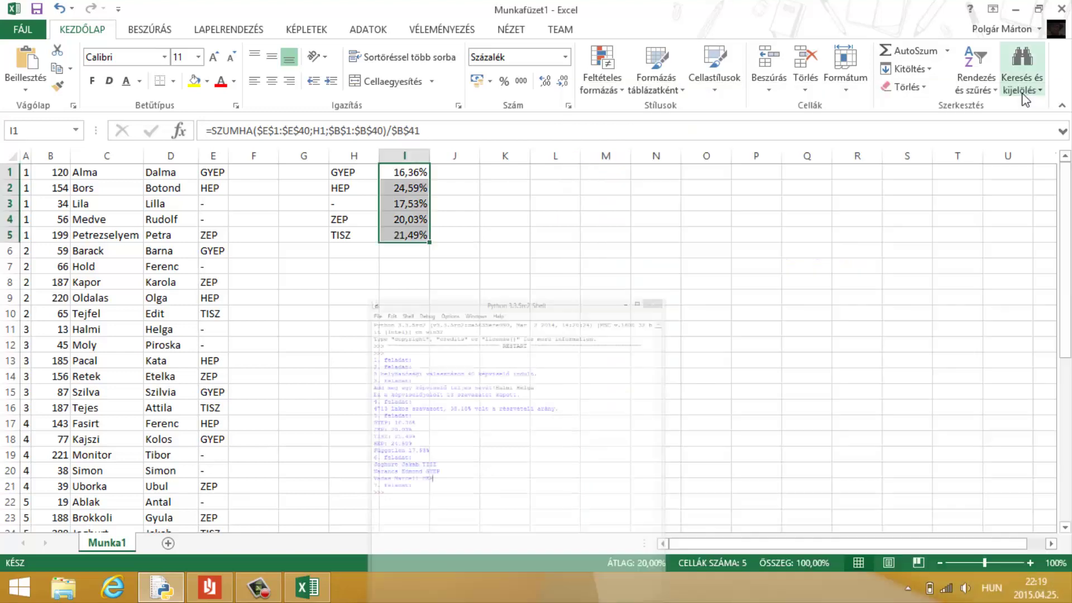
# Step: Switch to Valasztas.pdf and read task 6 about the candidates with the most votes
pyautogui.click(207, 586)
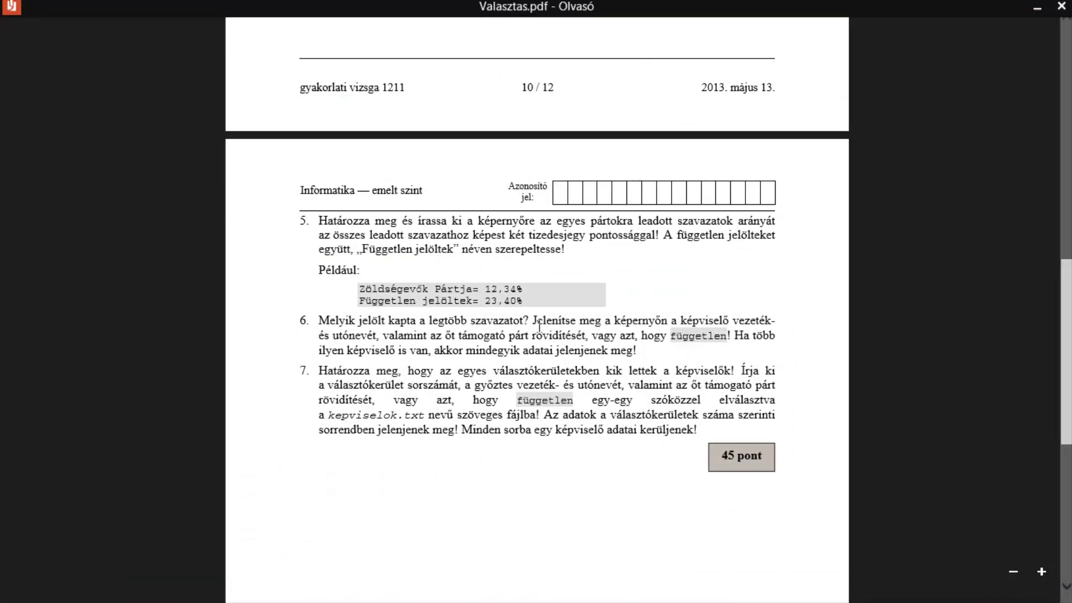
pyautogui.moveTo(533, 325); pyautogui.dragTo(588, 352)
pyautogui.click(573, 345)
pyautogui.click(2, 2)
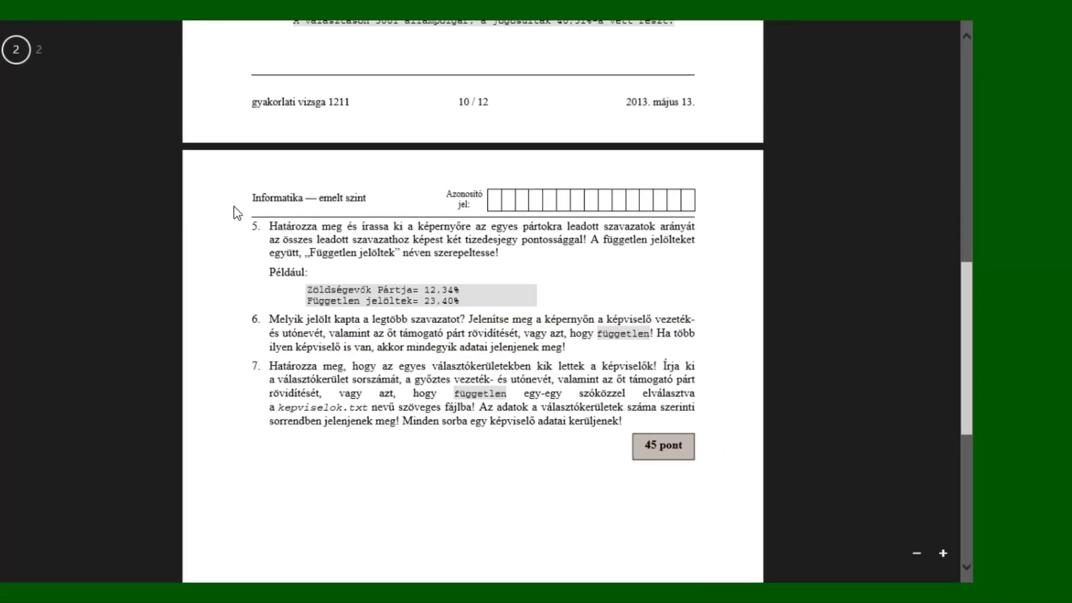
# Step: Back in Excel, calculate the highest vote count in cell H7 with the MAX function over B1:B40
pyautogui.click(428, 328)
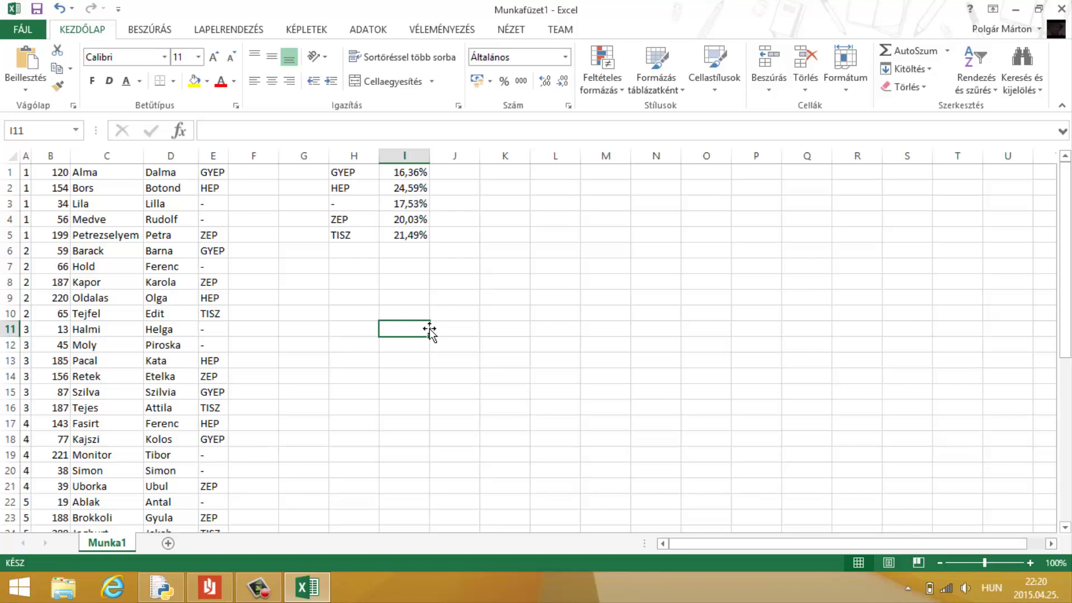
pyautogui.click(370, 265)
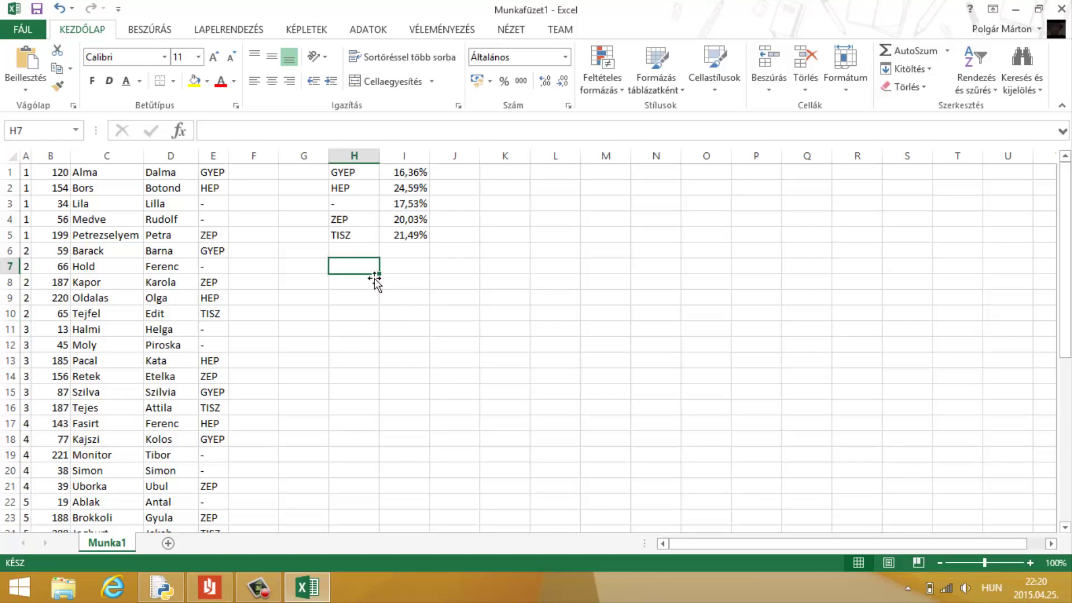
pyautogui.write('=MA')
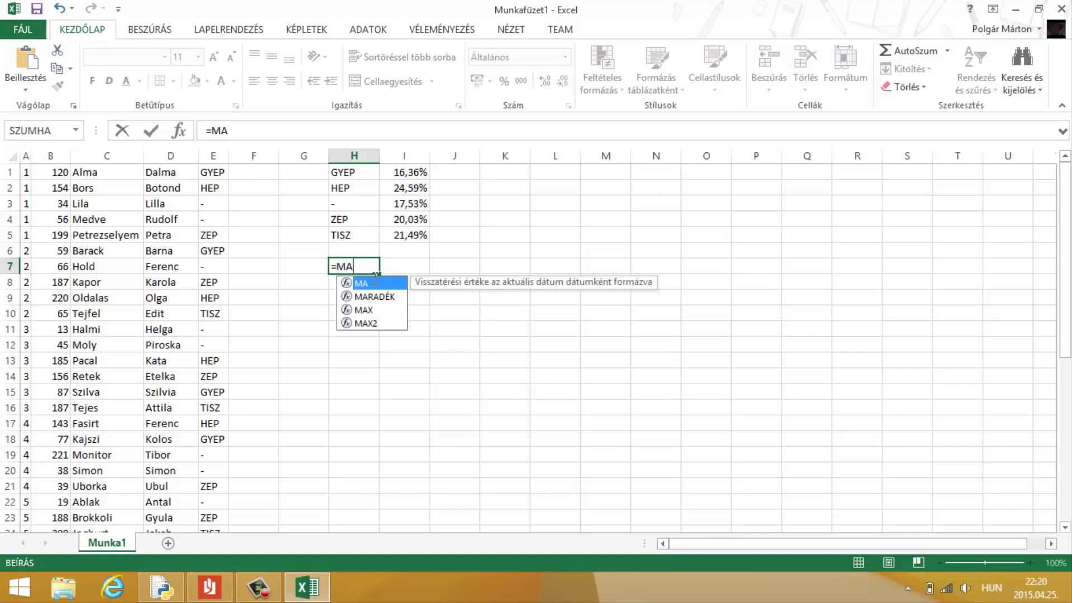
pyautogui.write('X(')
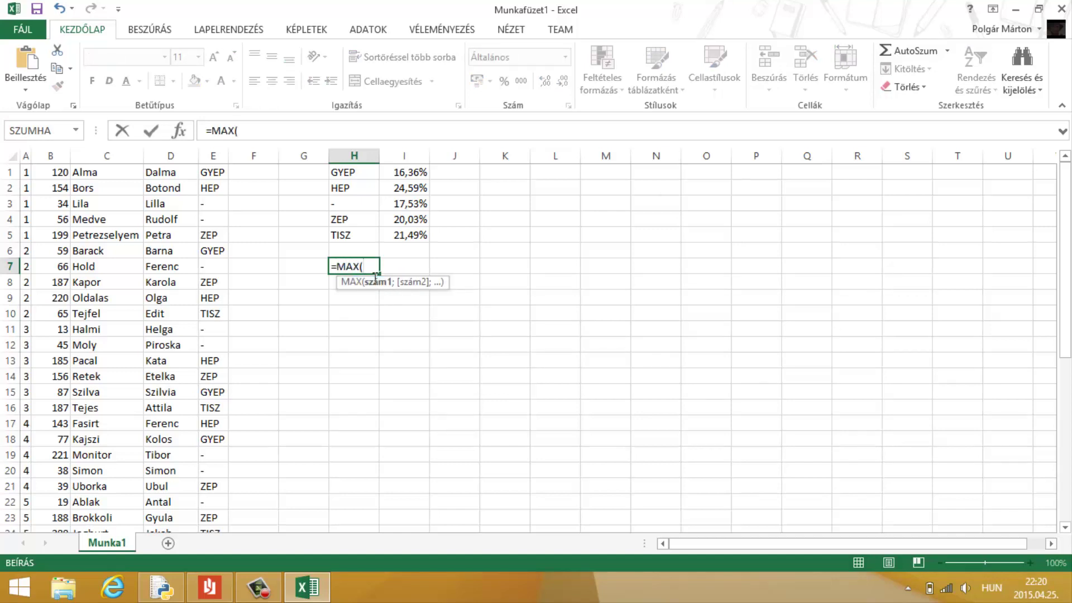
pyautogui.write('$')
pyautogui.press('BackSpace')
pyautogui.write('B')
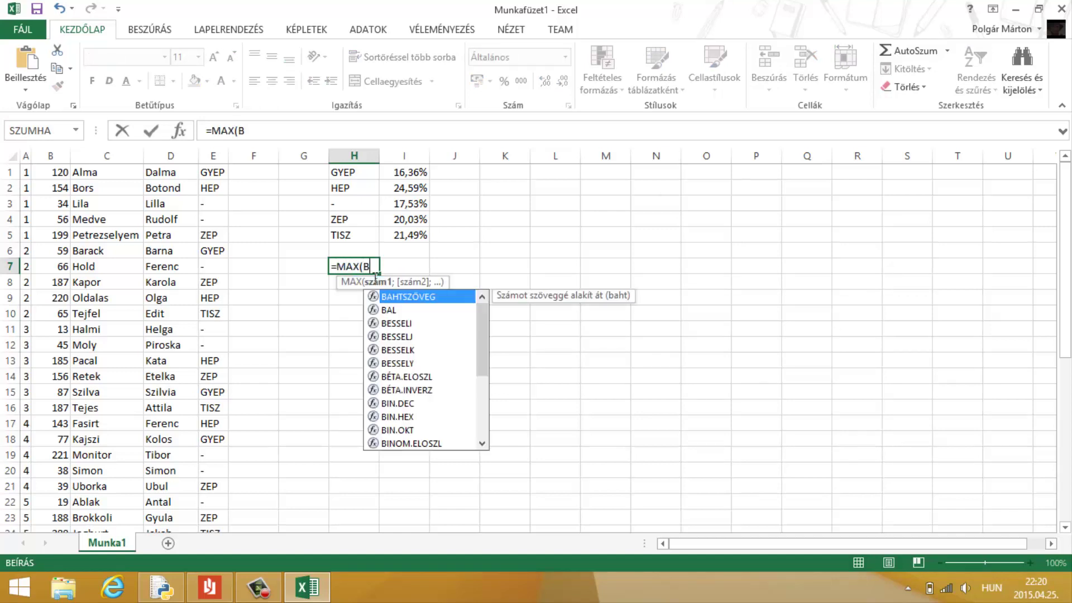
pyautogui.write('1:B100')
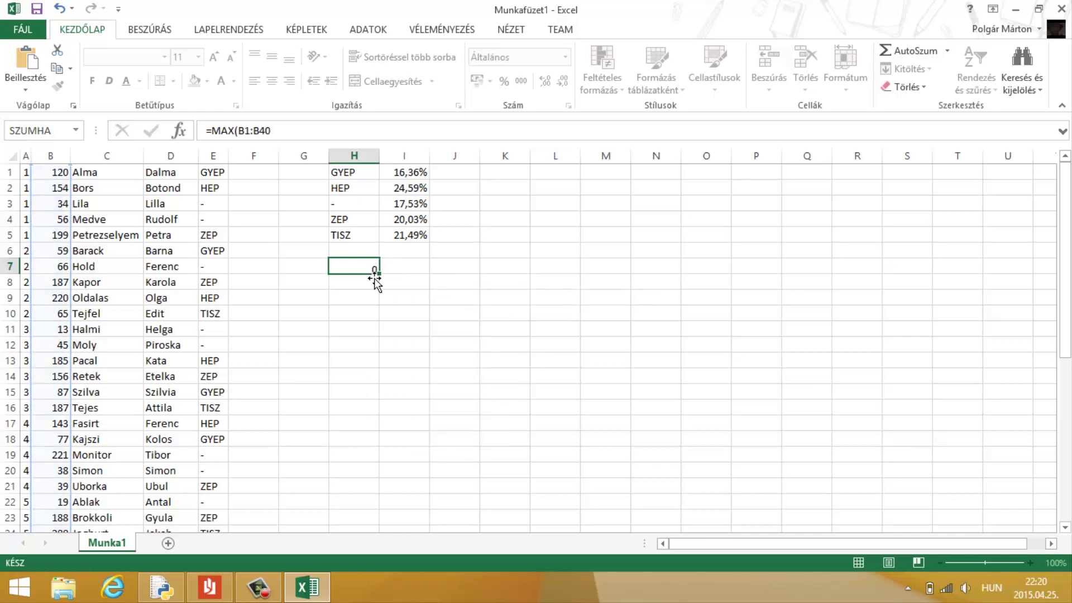
pyautogui.press('Return')
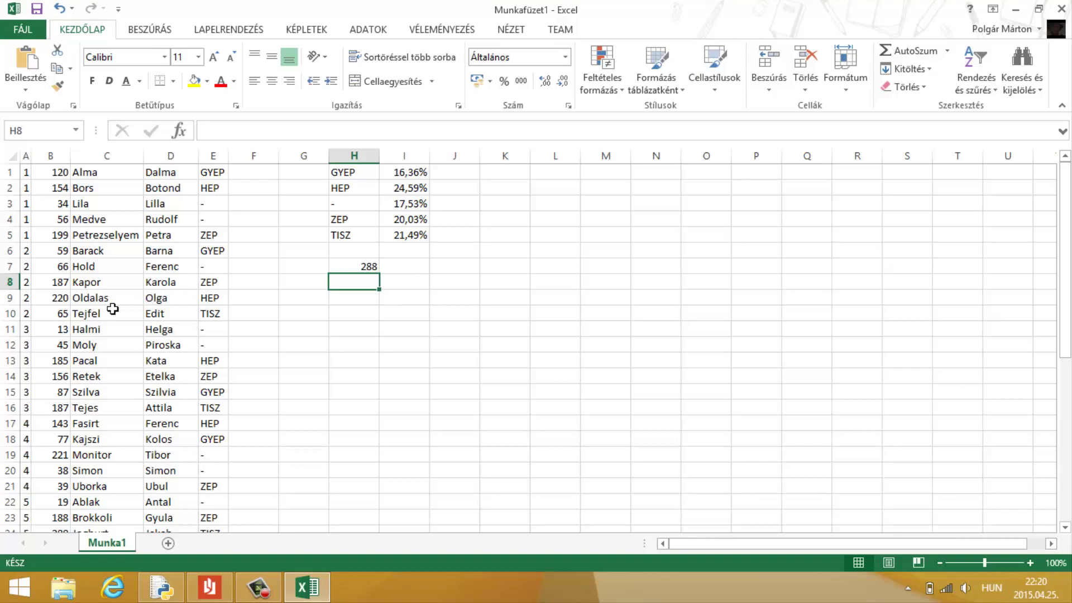
# Step: Go through the votes in column B for candidates matching the maximum in H7 and compare them with the Python Shell's task 6 output
pyautogui.click(59, 283)
pyautogui.press('Down')
pyautogui.press('Down')
pyautogui.press('Down')
pyautogui.press('Down')
pyautogui.press('Down')
pyautogui.press('Down')
pyautogui.press('Down')
pyautogui.press('Down')
pyautogui.press('Down')
pyautogui.press('Down')
pyautogui.press('Down')
pyautogui.press('Down')
pyautogui.press('Down')
pyautogui.press('Down')
pyautogui.press('Down')
pyautogui.press('Down')
pyautogui.press('Down')
pyautogui.press('Down')
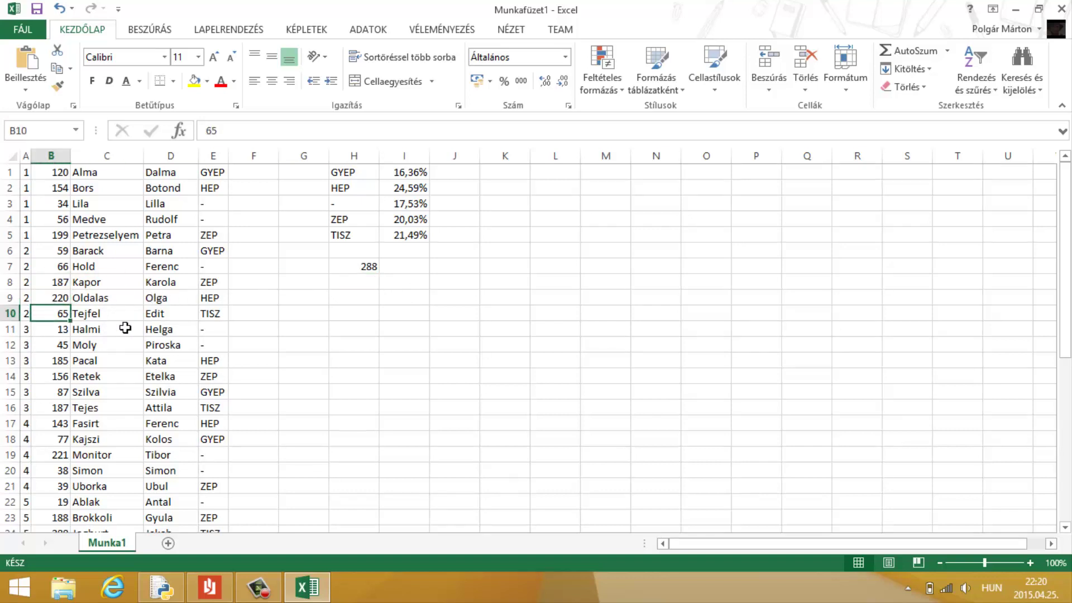
pyautogui.press('Up')
pyautogui.press('Up')
pyautogui.press('Up')
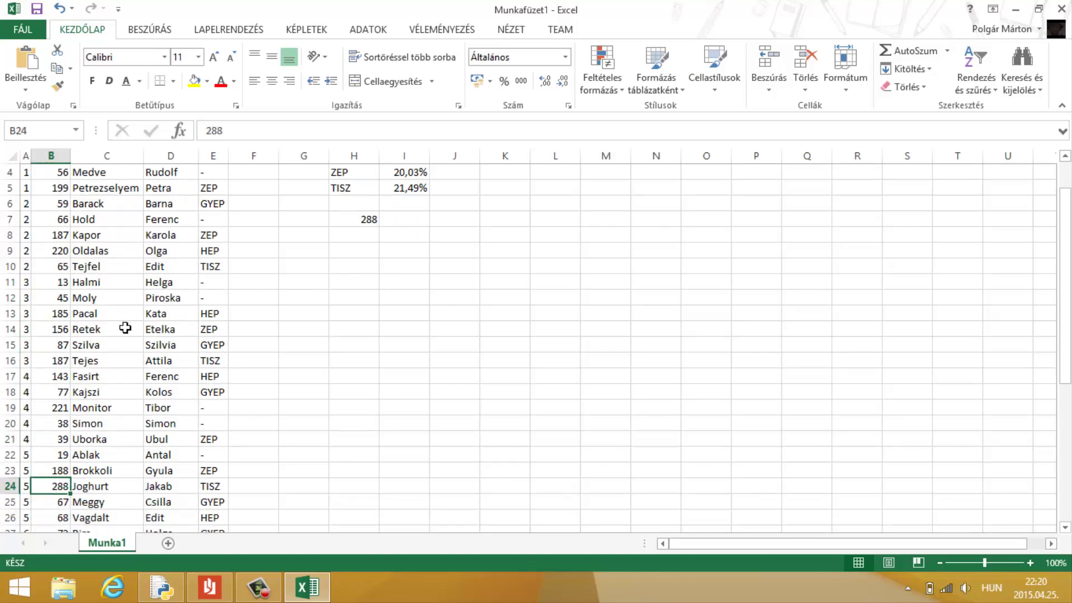
pyautogui.press('Down')
pyautogui.press('Down')
pyautogui.press('Down')
pyautogui.press('Down')
pyautogui.press('Down')
pyautogui.press('Down')
pyautogui.press('Down')
pyautogui.press('Down')
pyautogui.press('Down')
pyautogui.press('Down')
pyautogui.press('Down')
pyautogui.press('Down')
pyautogui.press('Down')
pyautogui.press('Down')
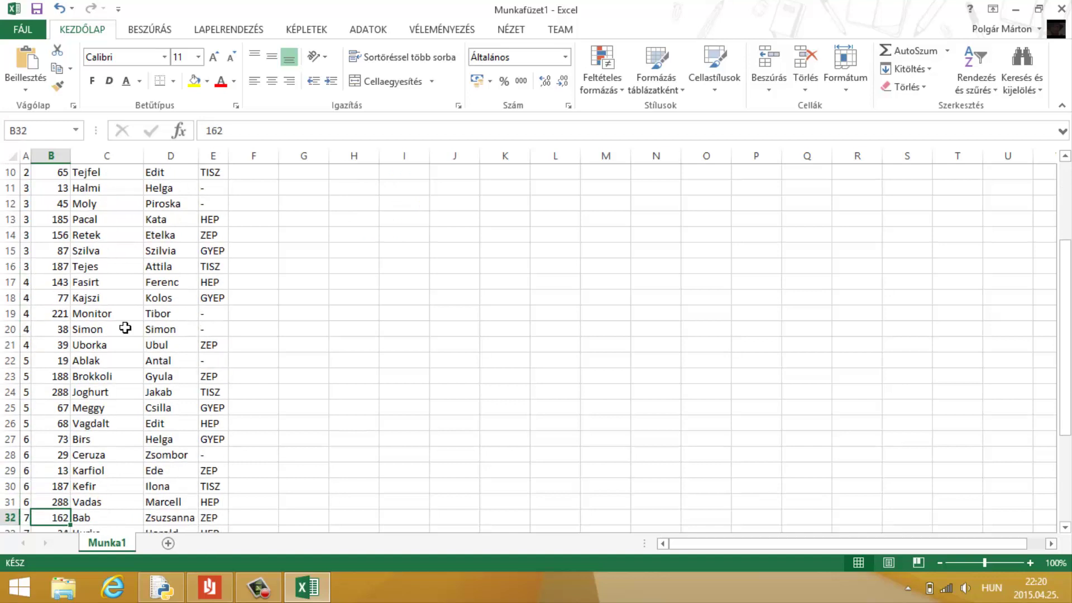
pyautogui.press('Down')
pyautogui.press('Down')
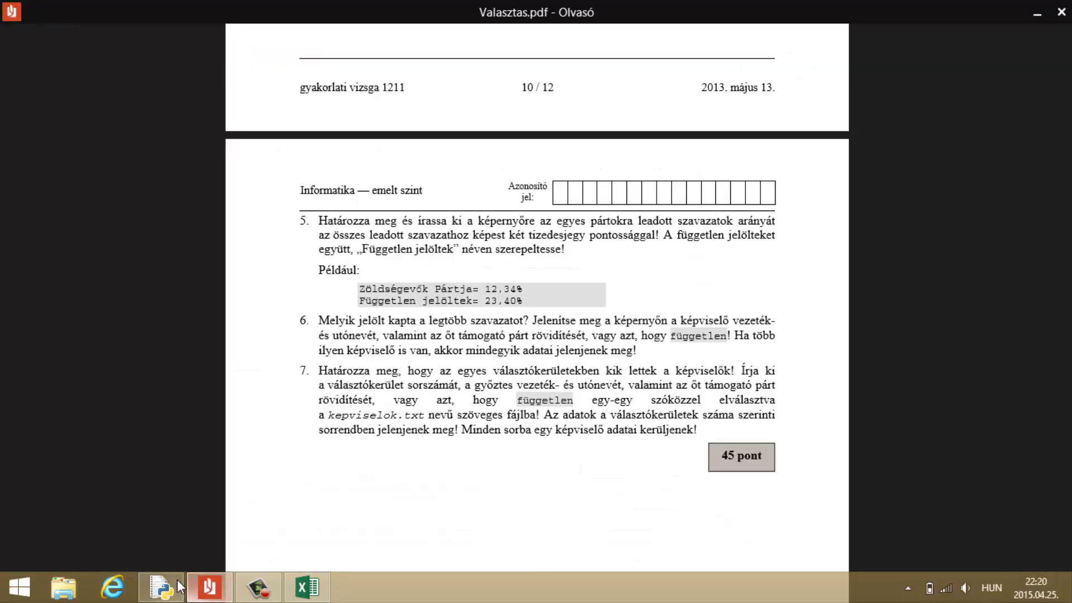
pyautogui.click(179, 586)
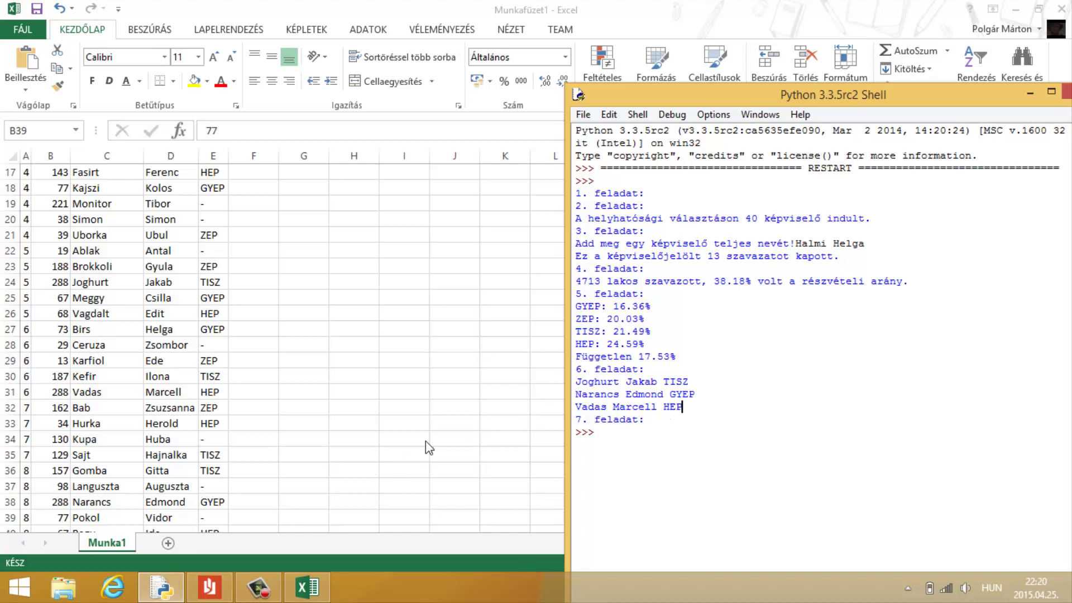
pyautogui.hotkey('alt', 'Tab')
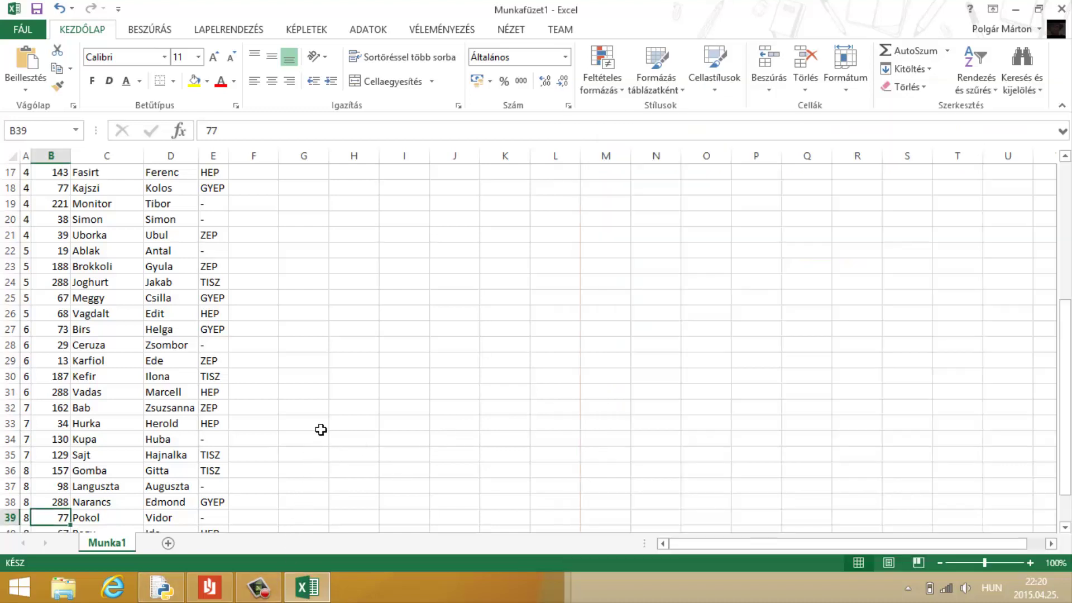
# Step: Clear the party share table and the maximum calculation from the range G1:K10
pyautogui.click(328, 408)
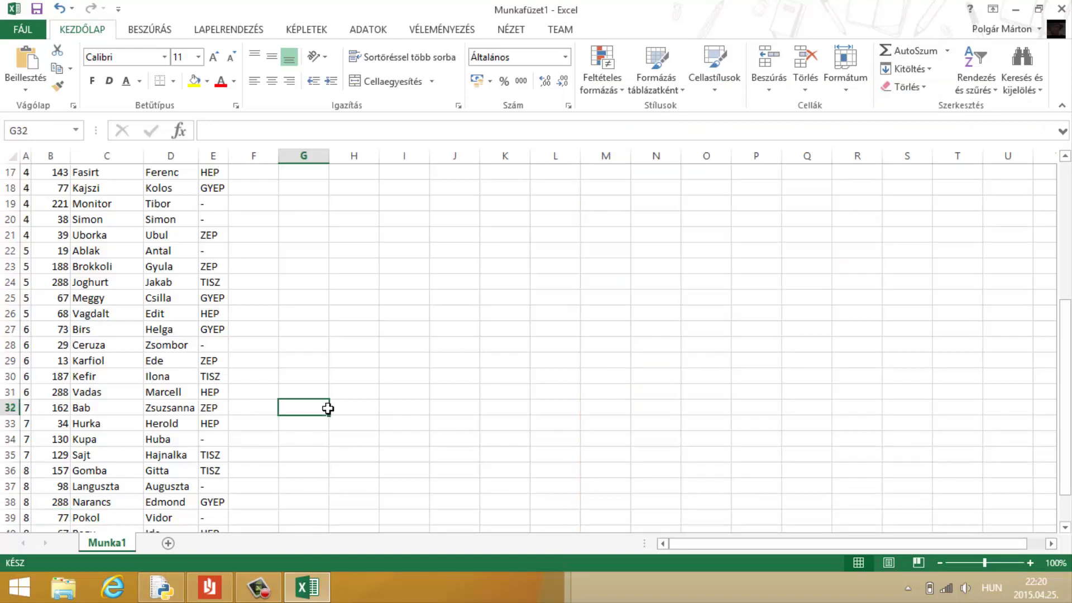
pyautogui.press('Up')
pyautogui.press('Up')
pyautogui.press('Up')
pyautogui.press('Up')
pyautogui.press('Up')
pyautogui.press('Up')
pyautogui.press('Up')
pyautogui.press('Up')
pyautogui.press('Up')
pyautogui.press('Up')
pyautogui.press('Up')
pyautogui.press('Up')
pyautogui.press('Up')
pyautogui.press('Up')
pyautogui.press('Up')
pyautogui.press('Up')
pyautogui.press('Up')
pyautogui.press('Up')
pyautogui.press('Up')
pyautogui.press('Up')
pyautogui.press('Up')
pyautogui.press('Up')
pyautogui.press('Up')
pyautogui.press('Up')
pyautogui.press('Up')
pyautogui.press('Up')
pyautogui.press('Up')
pyautogui.press('Up')
pyautogui.press('Up')
pyautogui.press('Up')
pyautogui.press('Up')
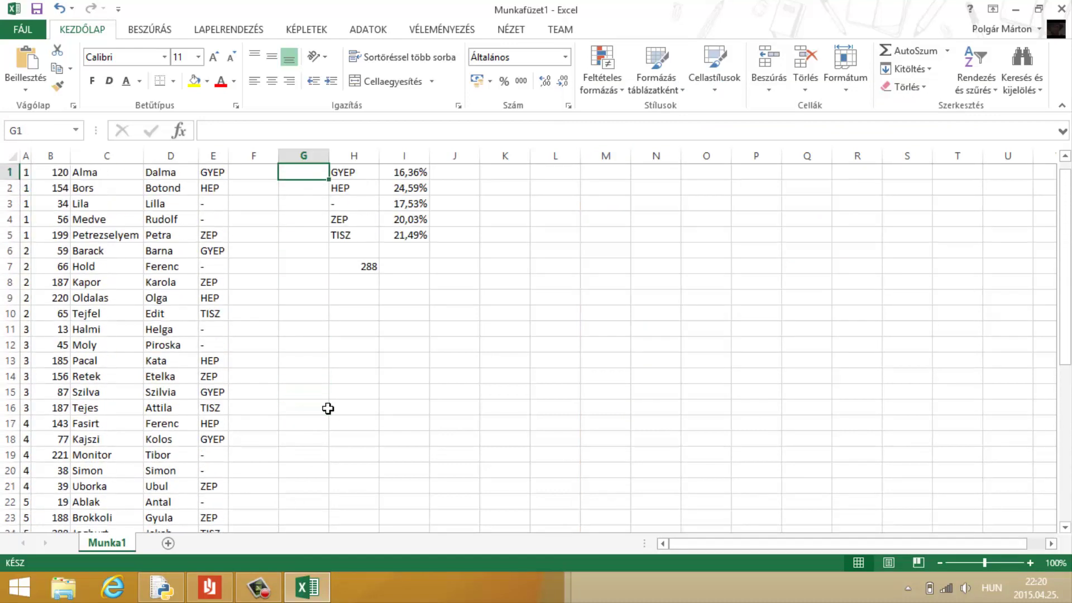
pyautogui.press('Left')
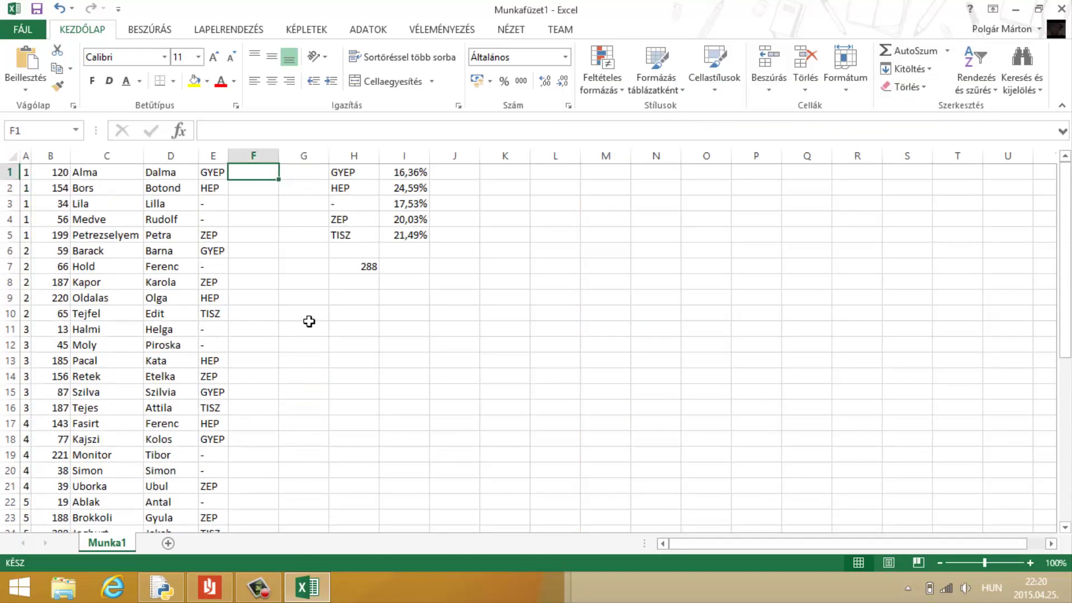
pyautogui.moveTo(308, 318); pyautogui.dragTo(506, 136)
pyautogui.press('Delete')
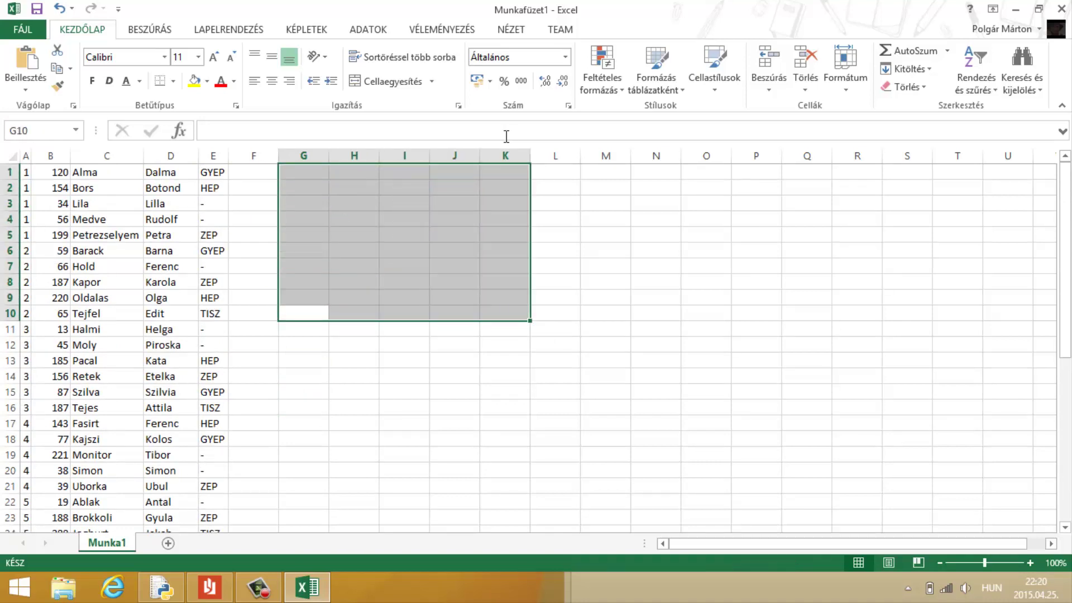
# Step: Delete the total votes and turnout formulas below the vote list in cells B41:B43
pyautogui.scroll(-5, 426, 333)
pyautogui.scroll(-4, 426, 332)
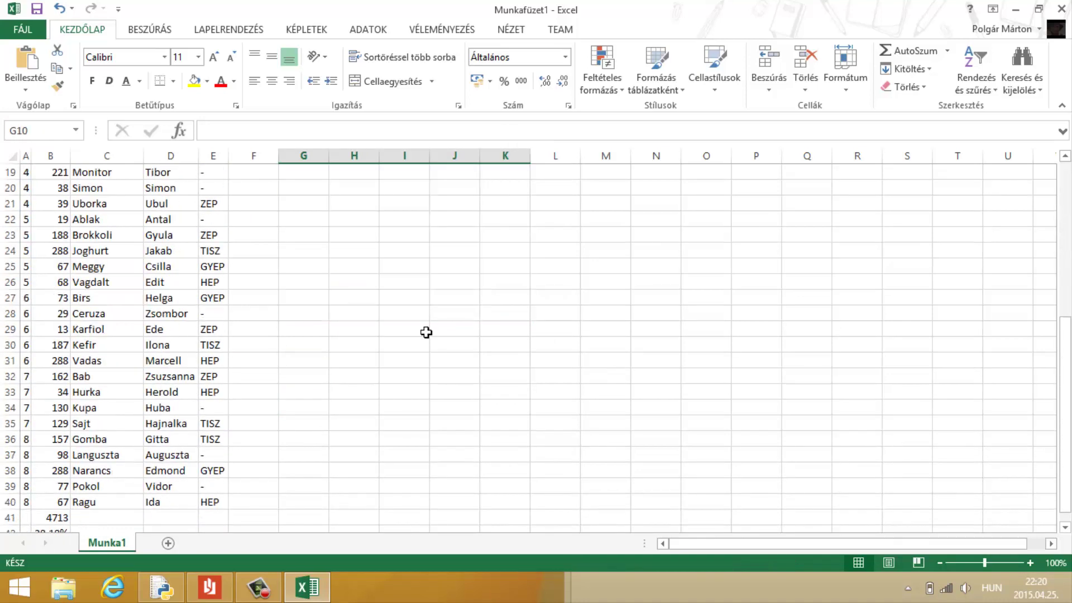
pyautogui.moveTo(49, 376); pyautogui.dragTo(55, 407)
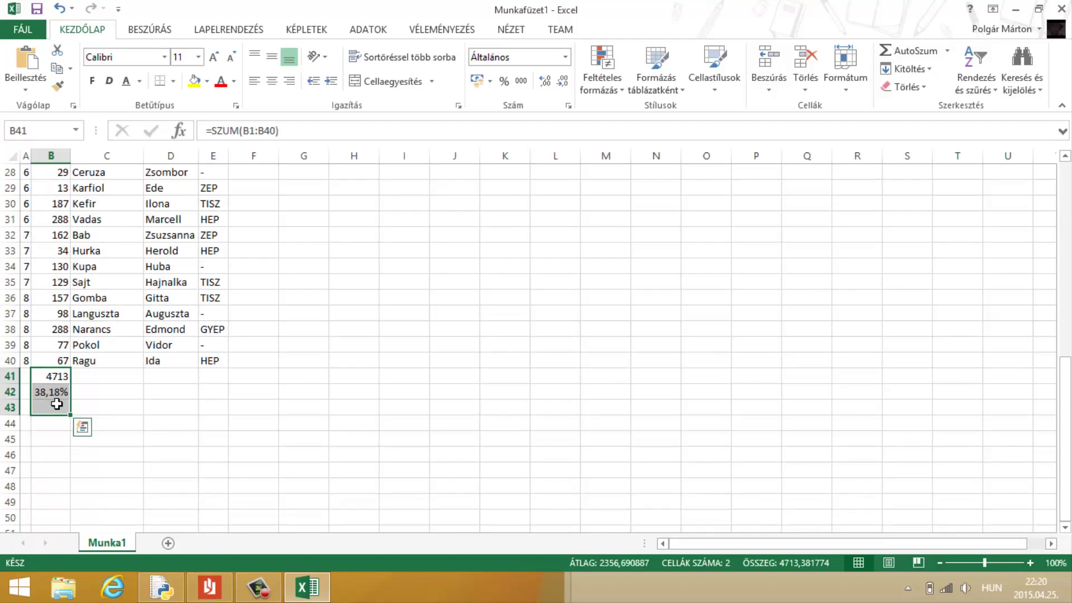
pyautogui.press('Delete')
pyautogui.click(265, 424)
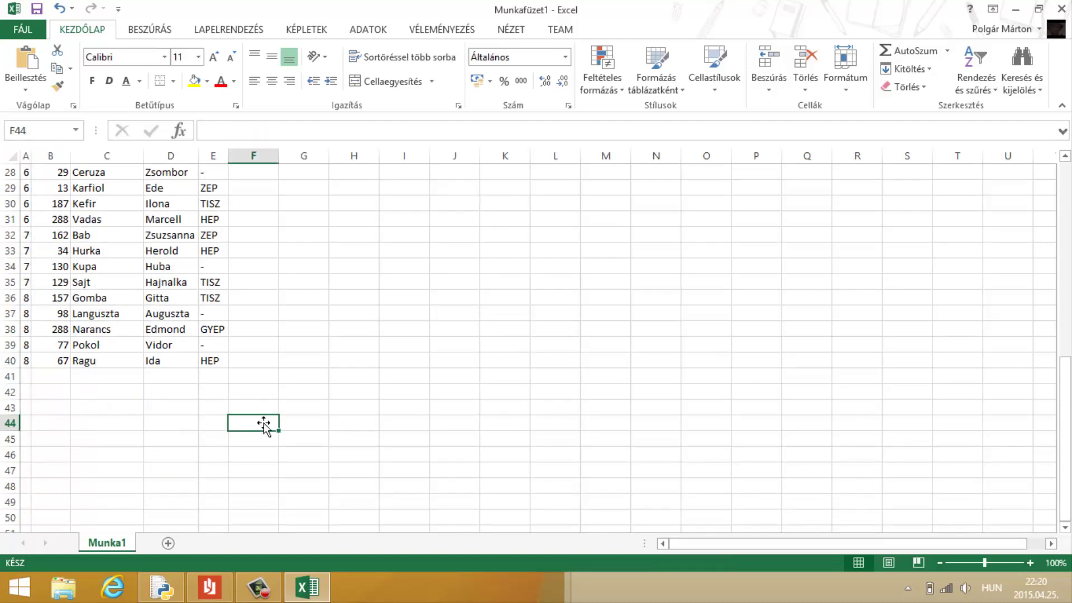
# Step: Examine the vote list district by district for the candidate with the most votes in each
pyautogui.scroll(9, 265, 424)
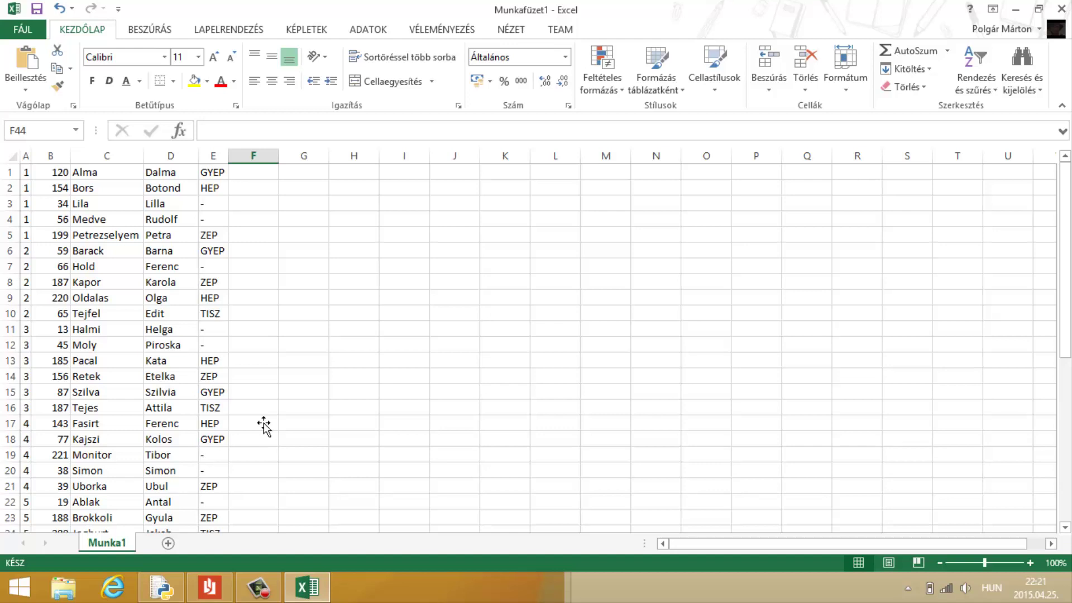
pyautogui.click(65, 238)
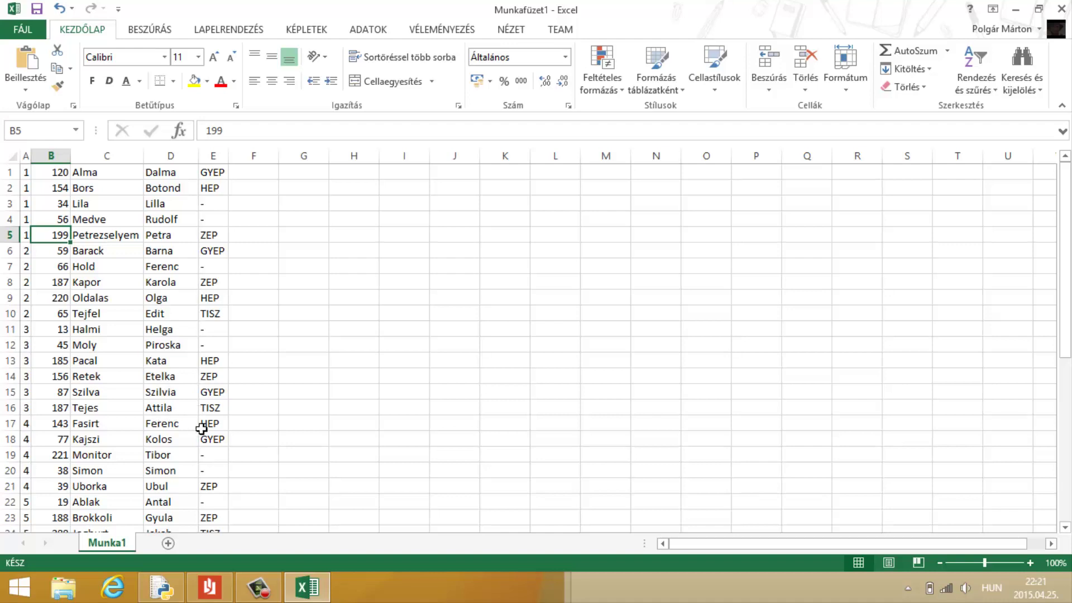
pyautogui.scroll(-1, 168, 433)
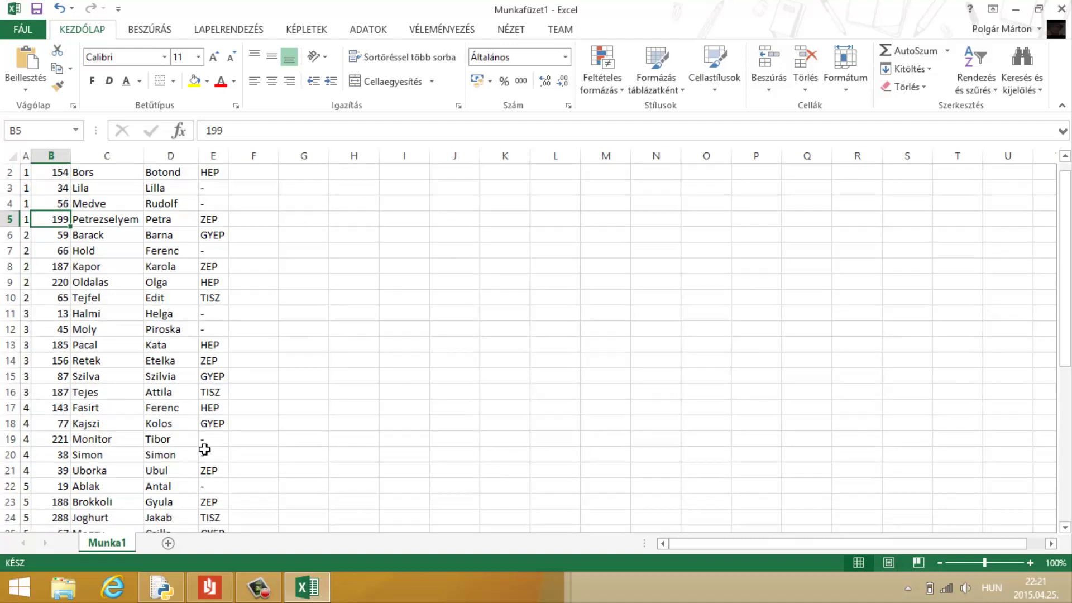
pyautogui.scroll(-2, 204, 449)
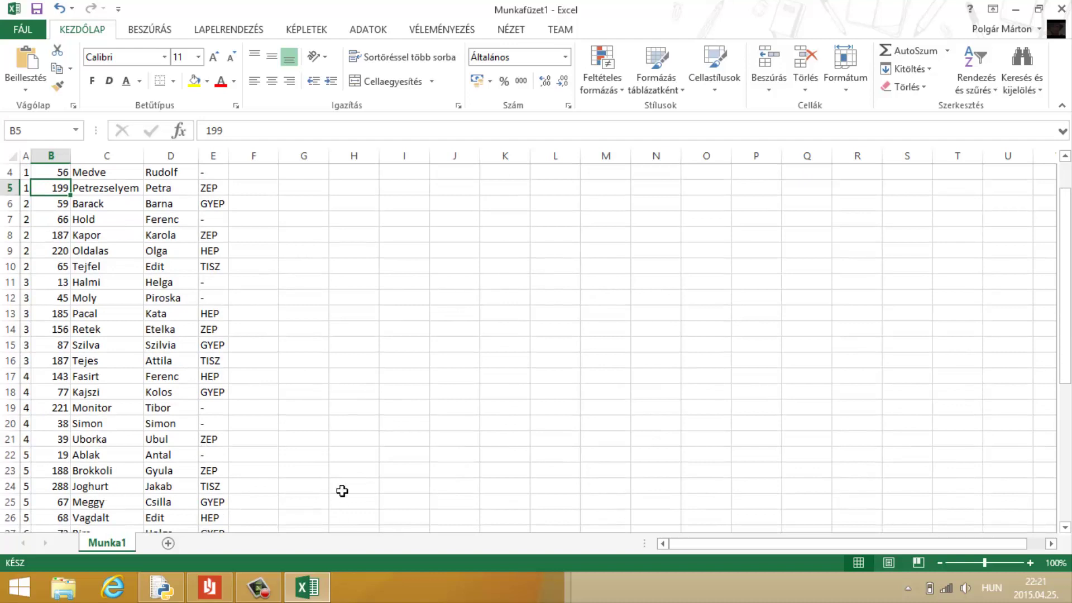
pyautogui.scroll(-6, 342, 491)
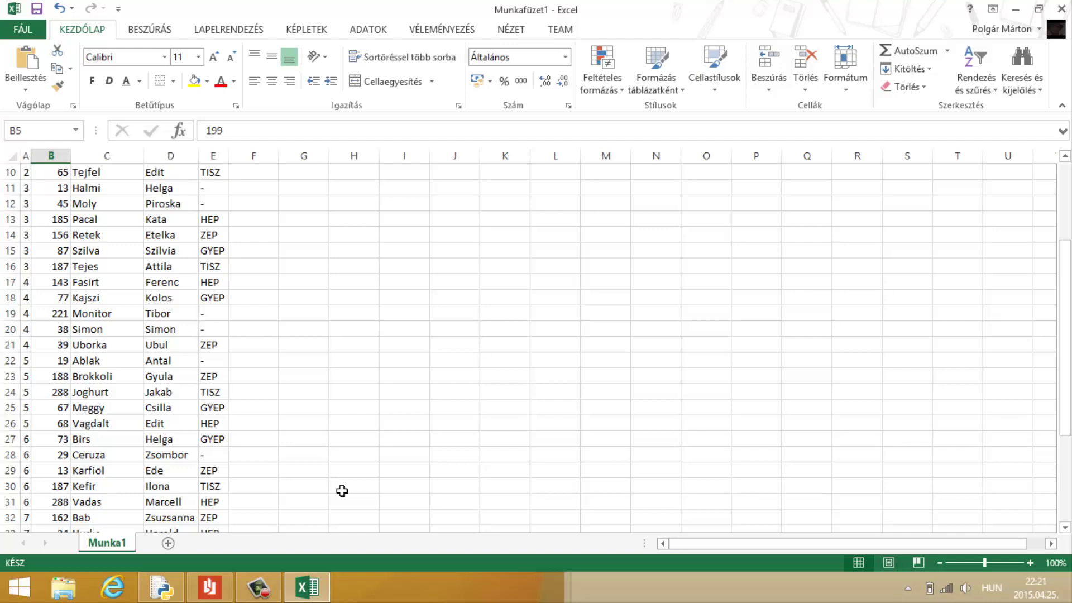
# Step: Close the Munkafüzet1 workbook without saving, and close the Python Shell window
pyautogui.click(1062, 11)
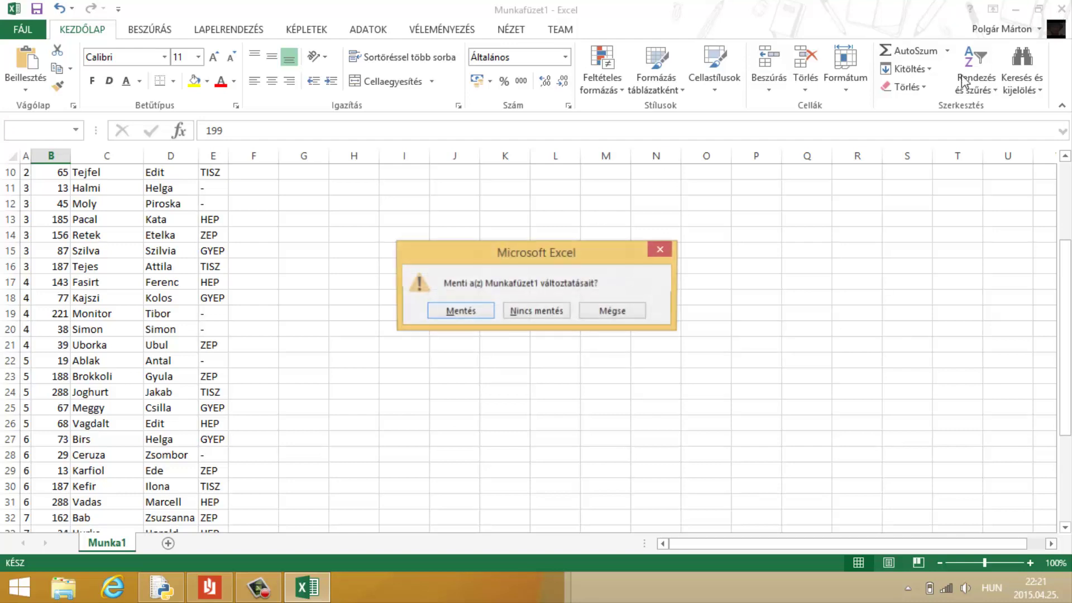
pyautogui.click(556, 315)
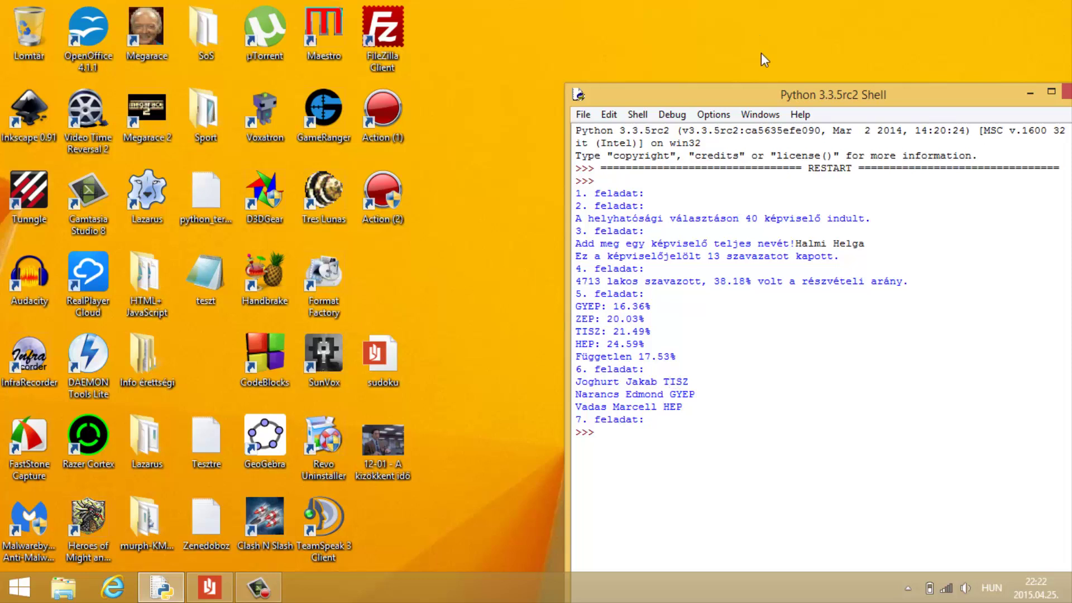
pyautogui.moveTo(763, 91); pyautogui.dragTo(521, 1)
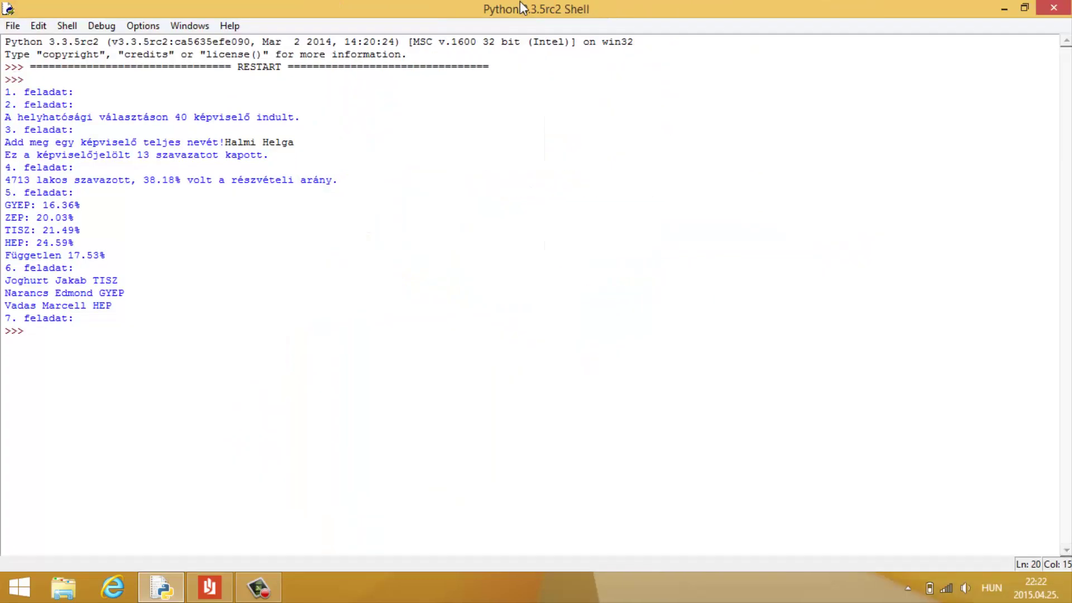
pyautogui.click(1053, 8)
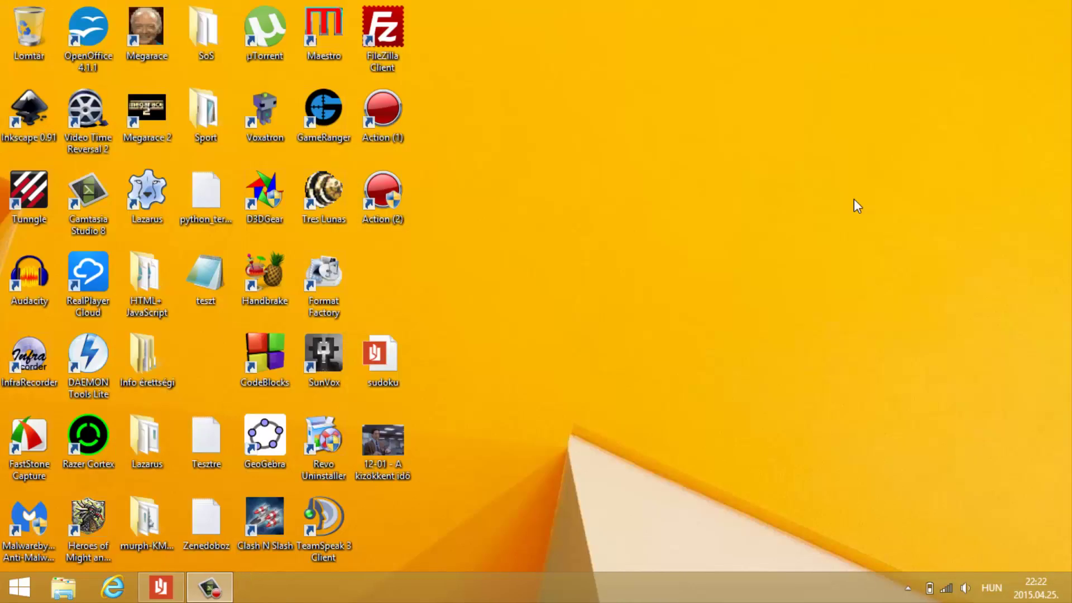